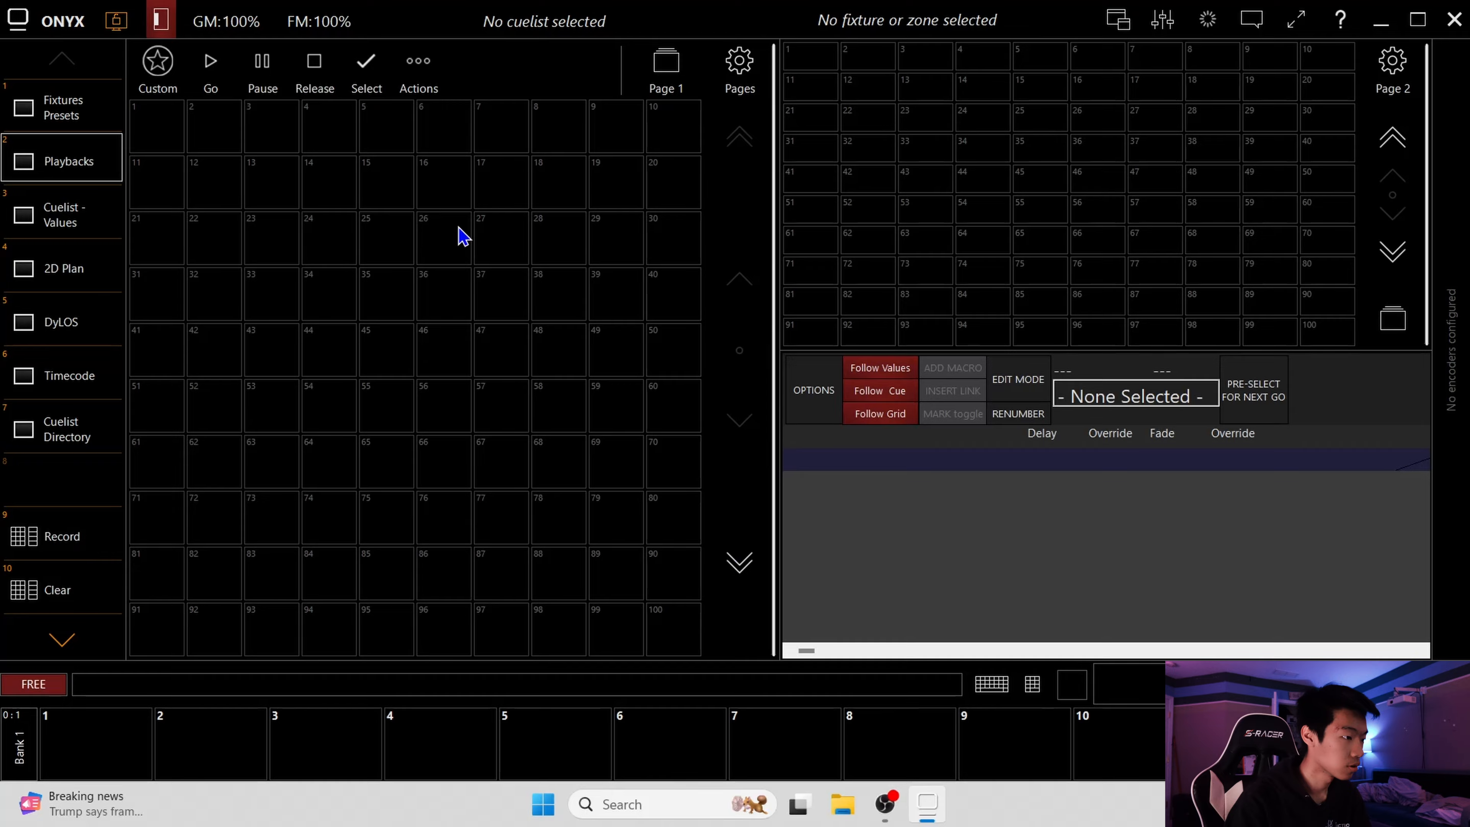
click(115, 21)
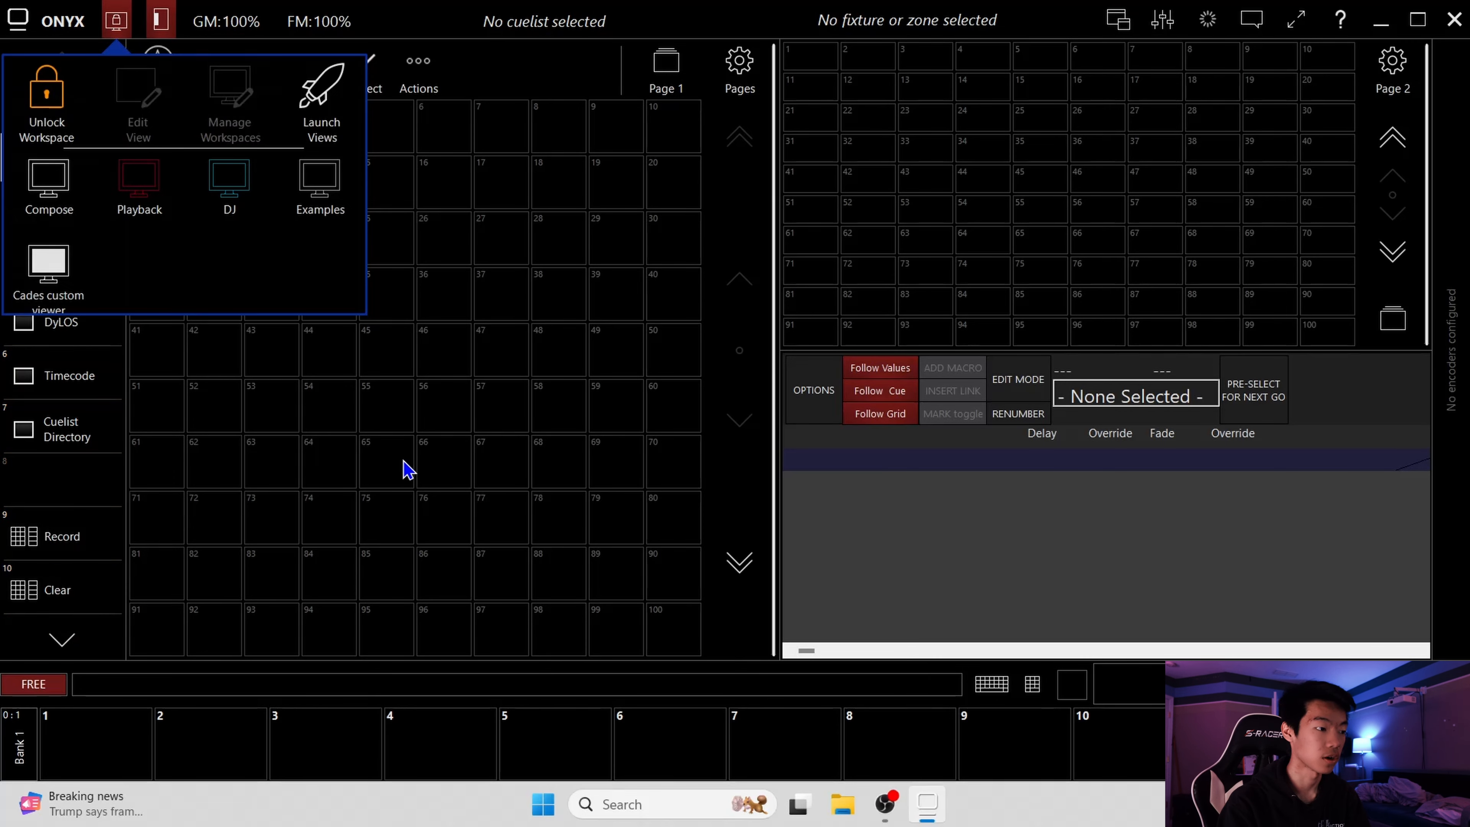
click(417, 484)
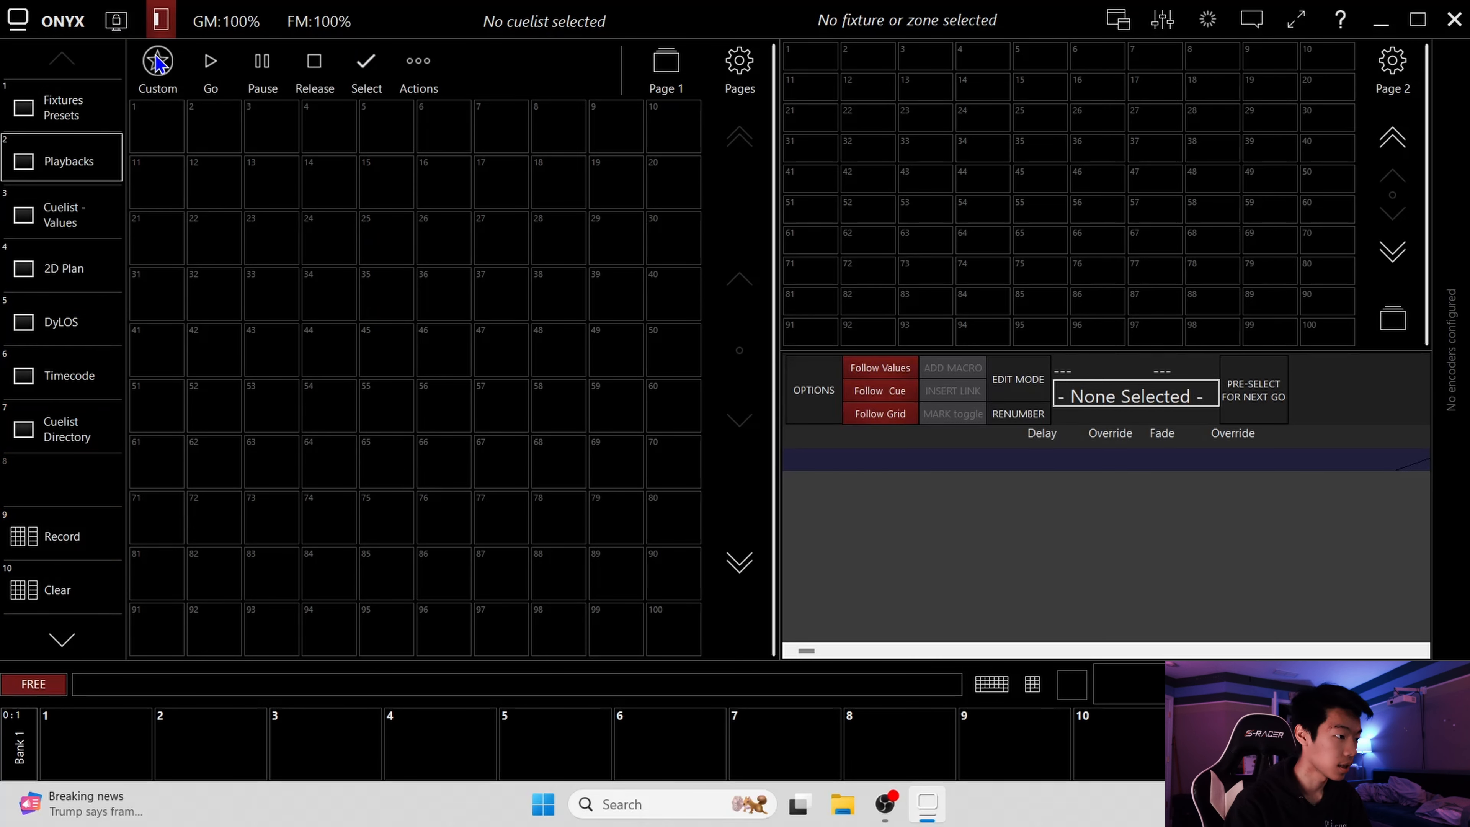
- Save the show without content in the ONYX folder under the suggested Youtube series file name
click(64, 22)
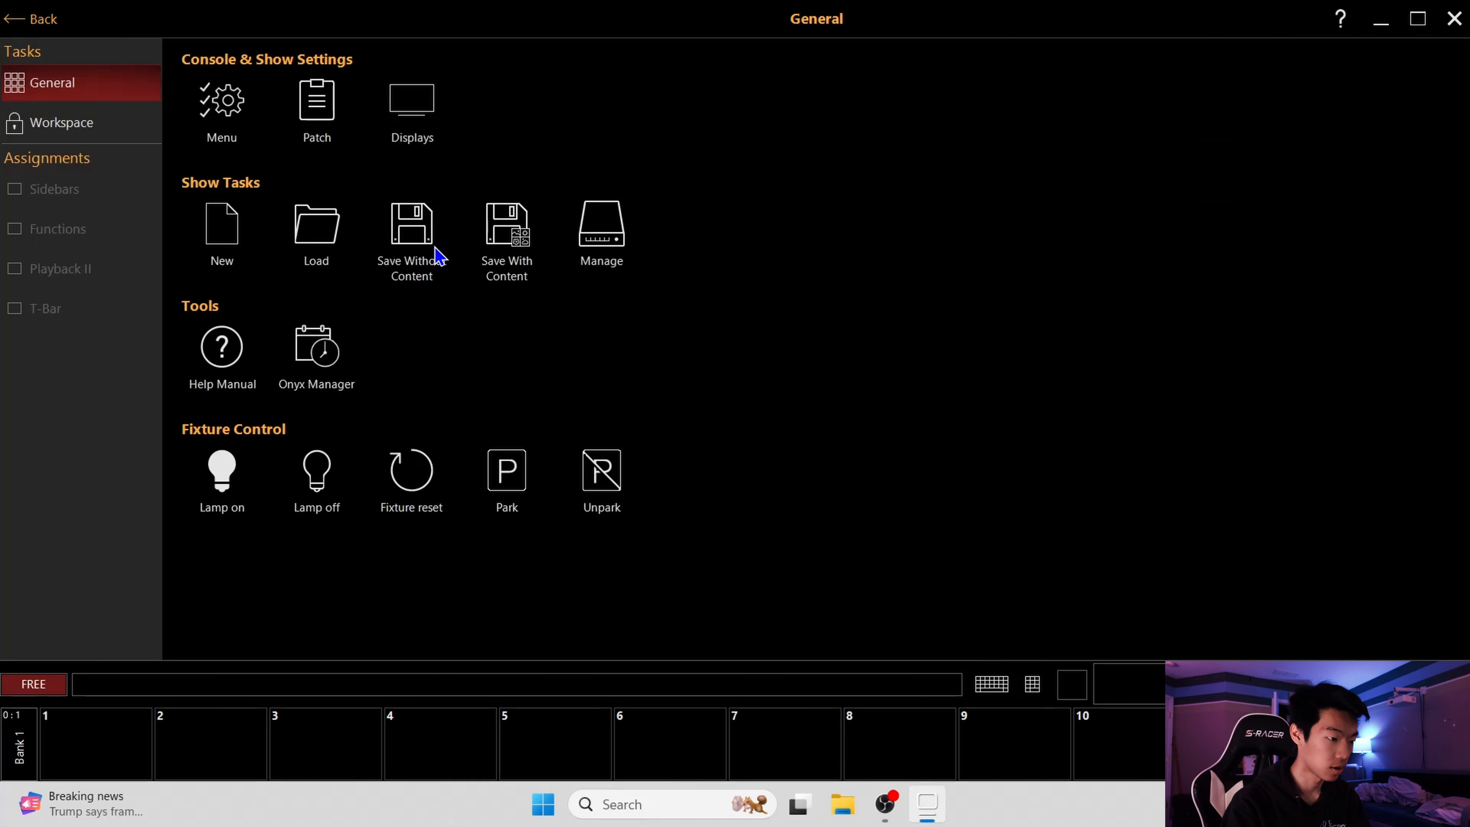
click(420, 238)
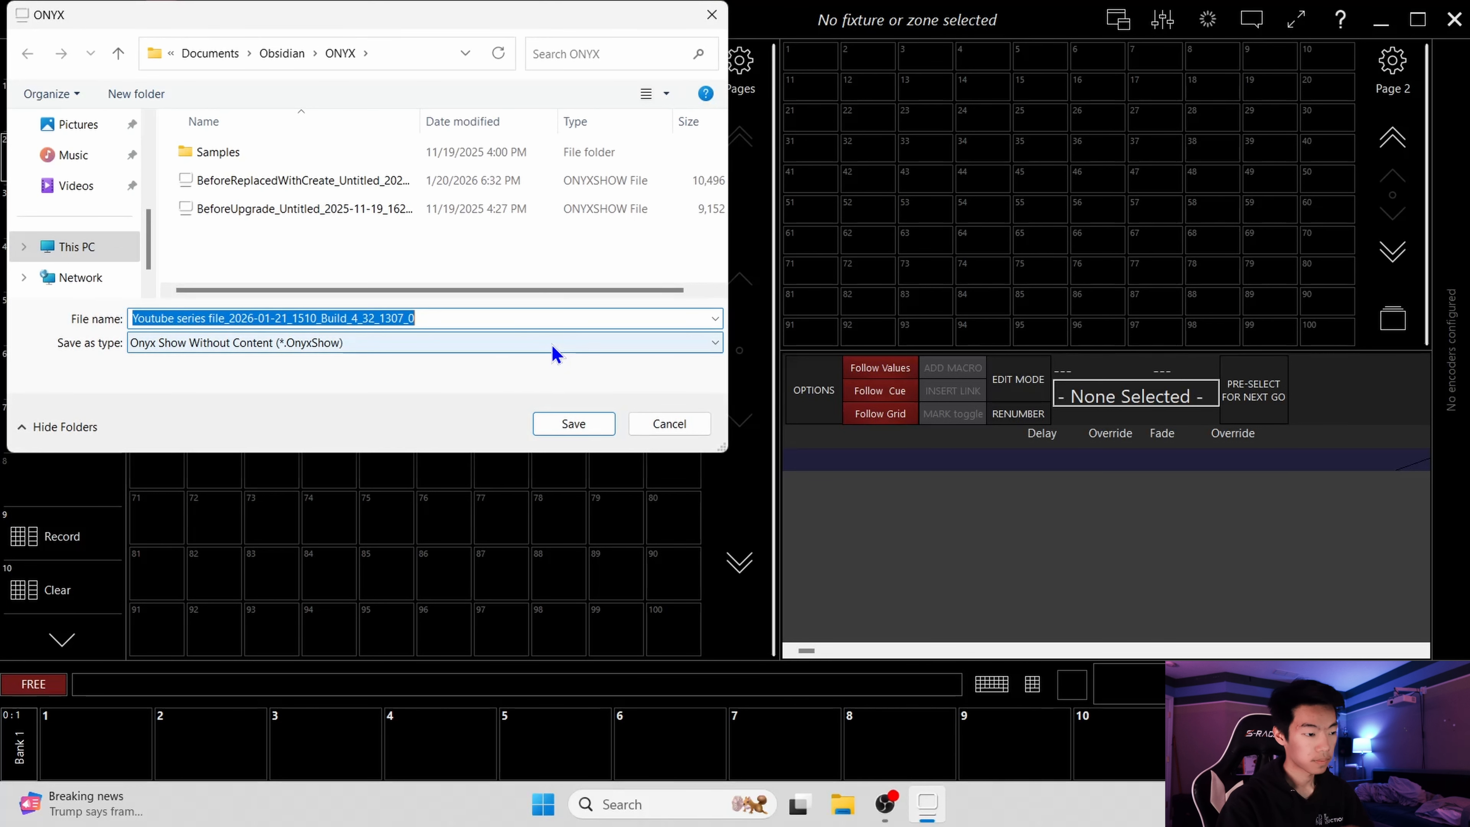
click(573, 424)
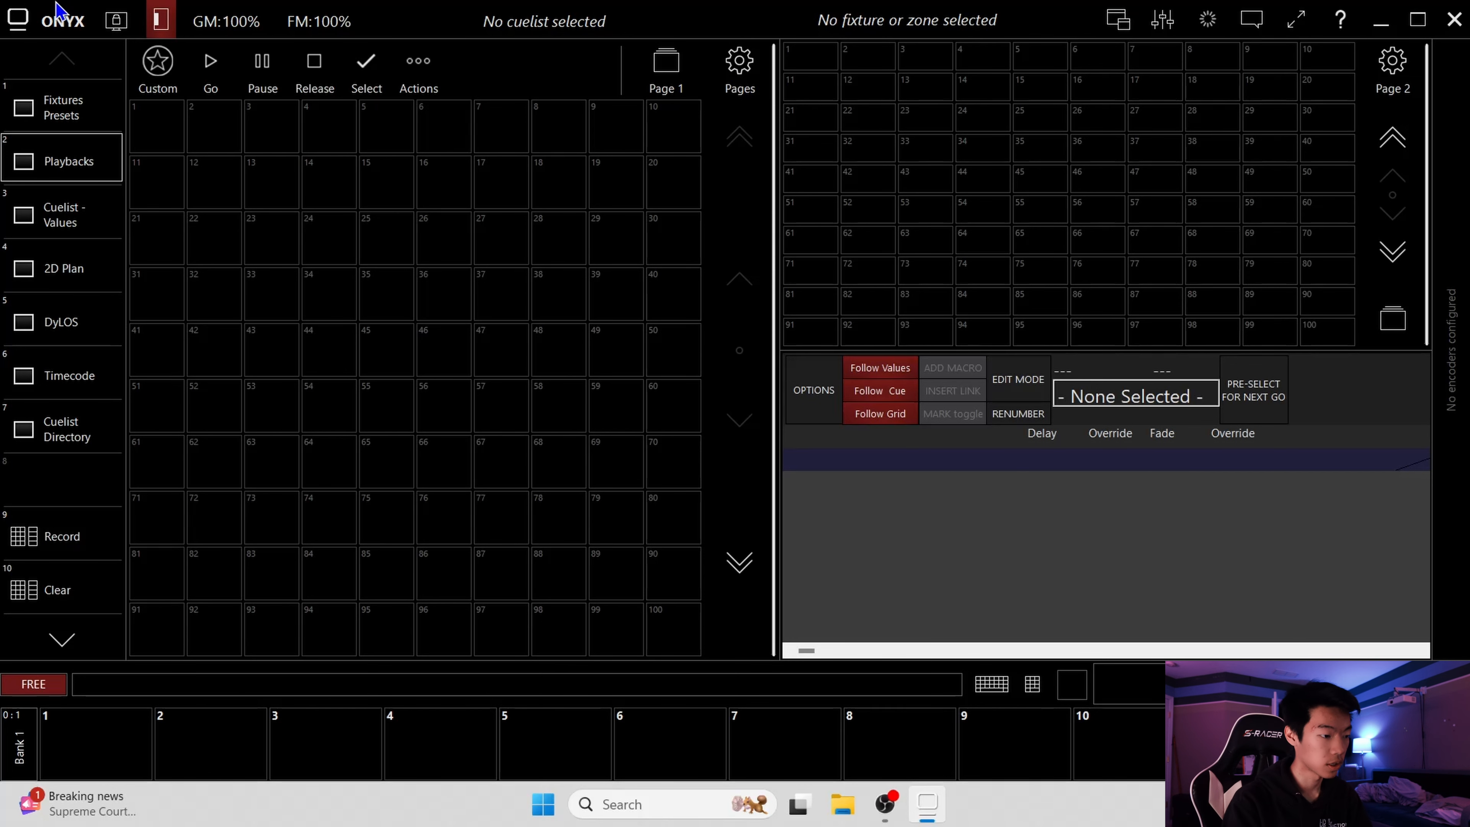
- Save another copy of the show without content, named "Showfile starter"
click(60, 13)
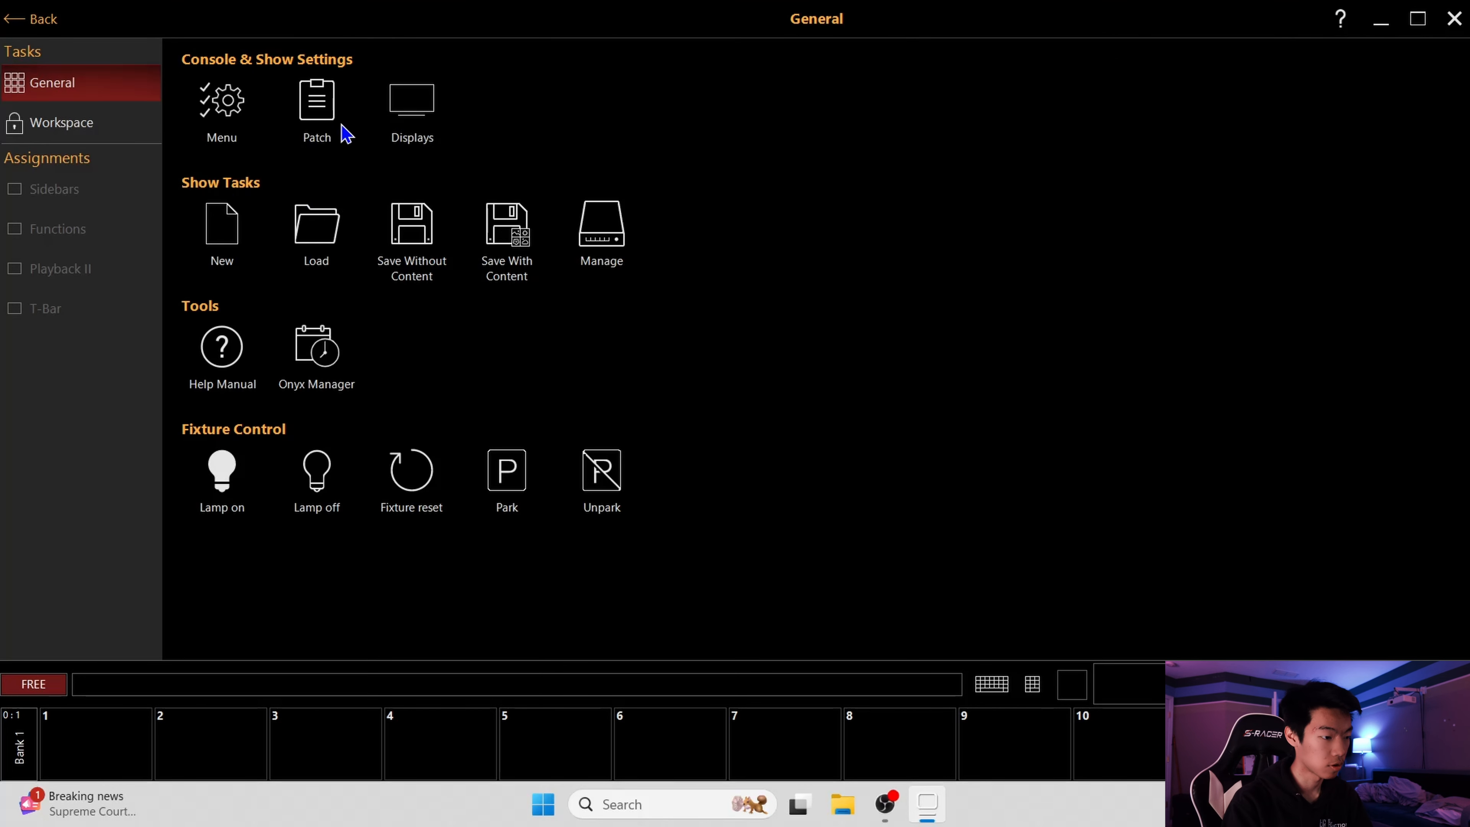
click(428, 236)
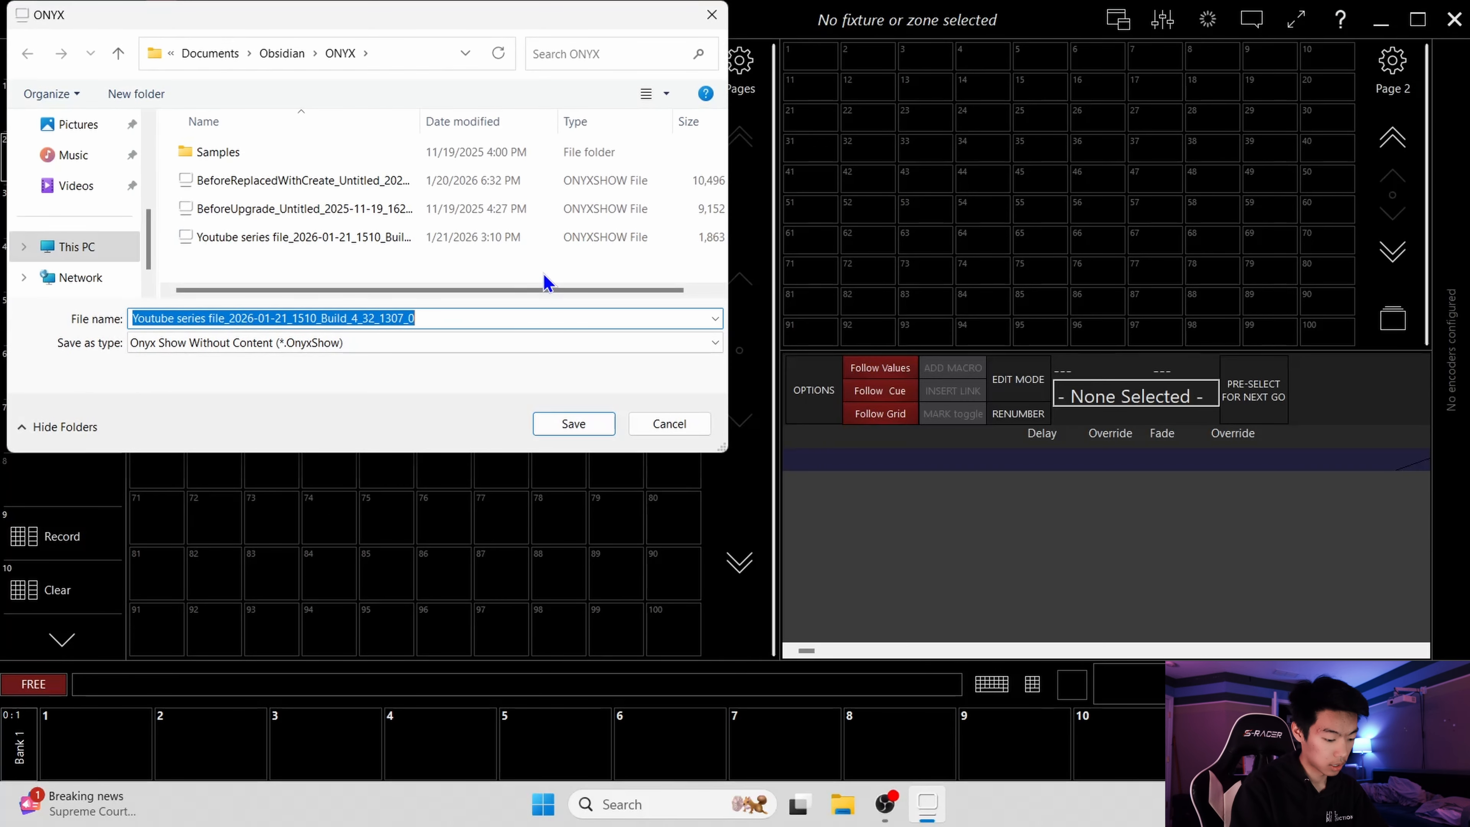
text(Showfile starter)
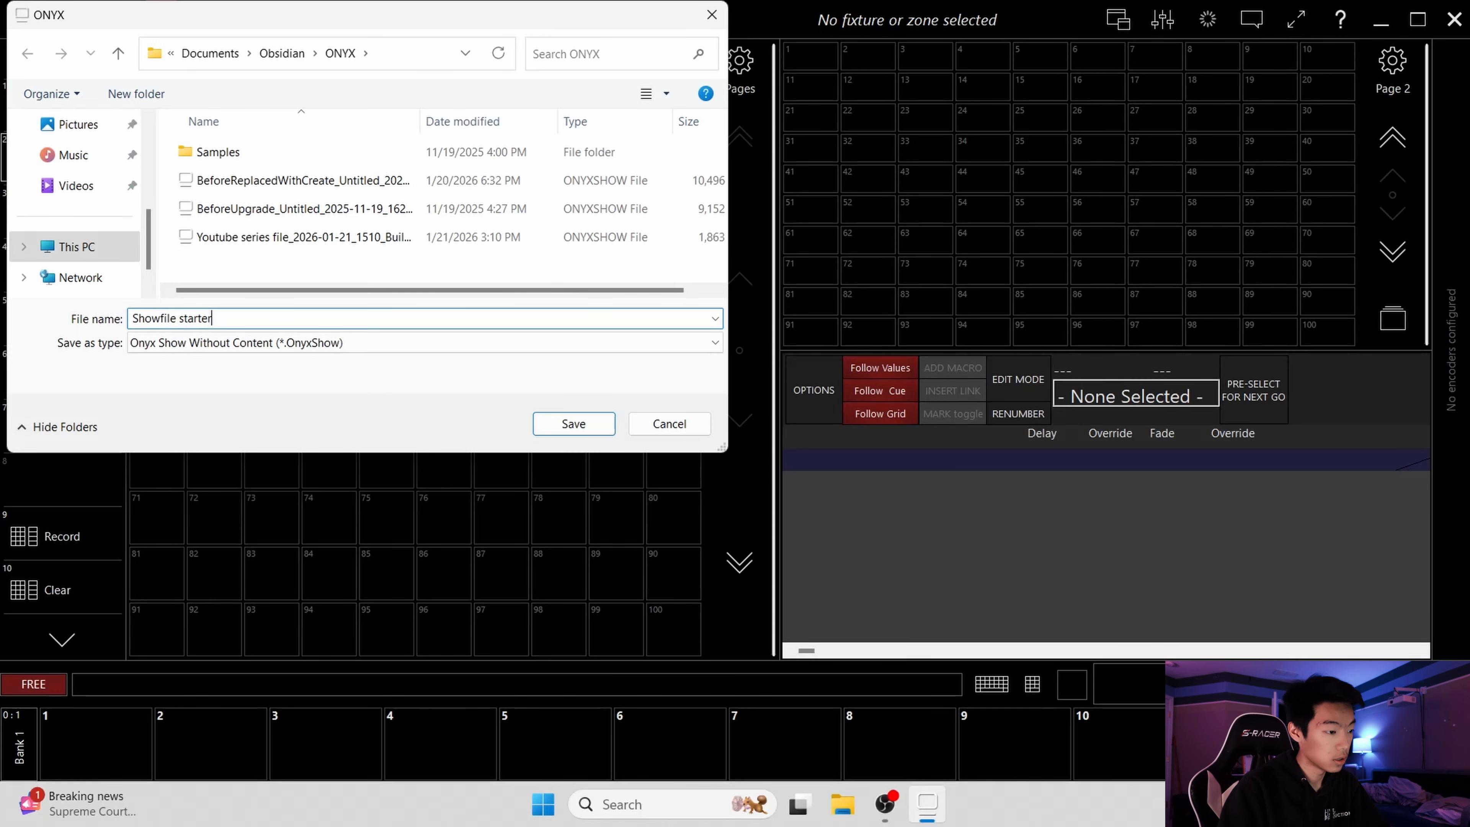
click(581, 416)
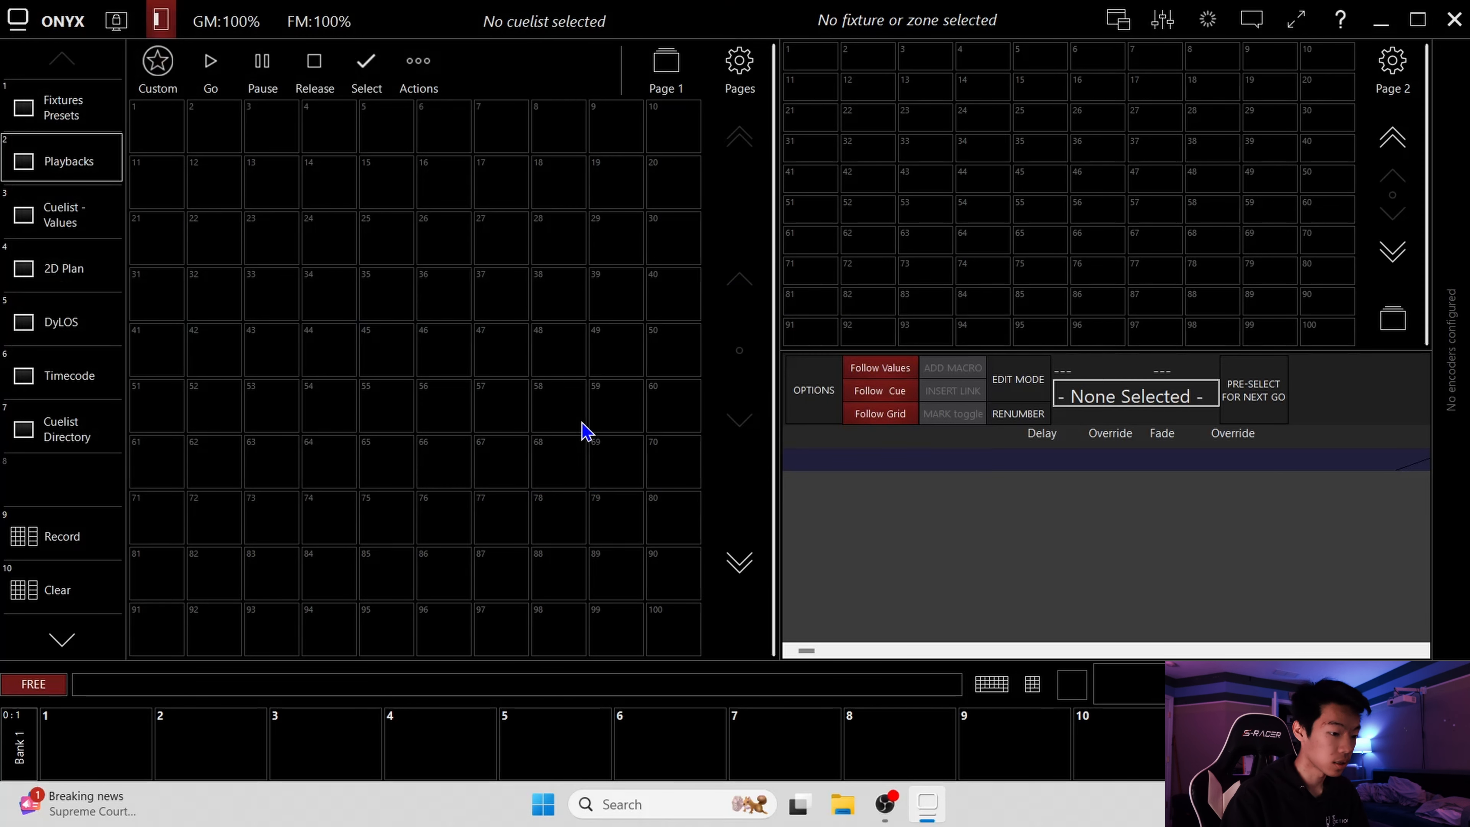
click(69, 121)
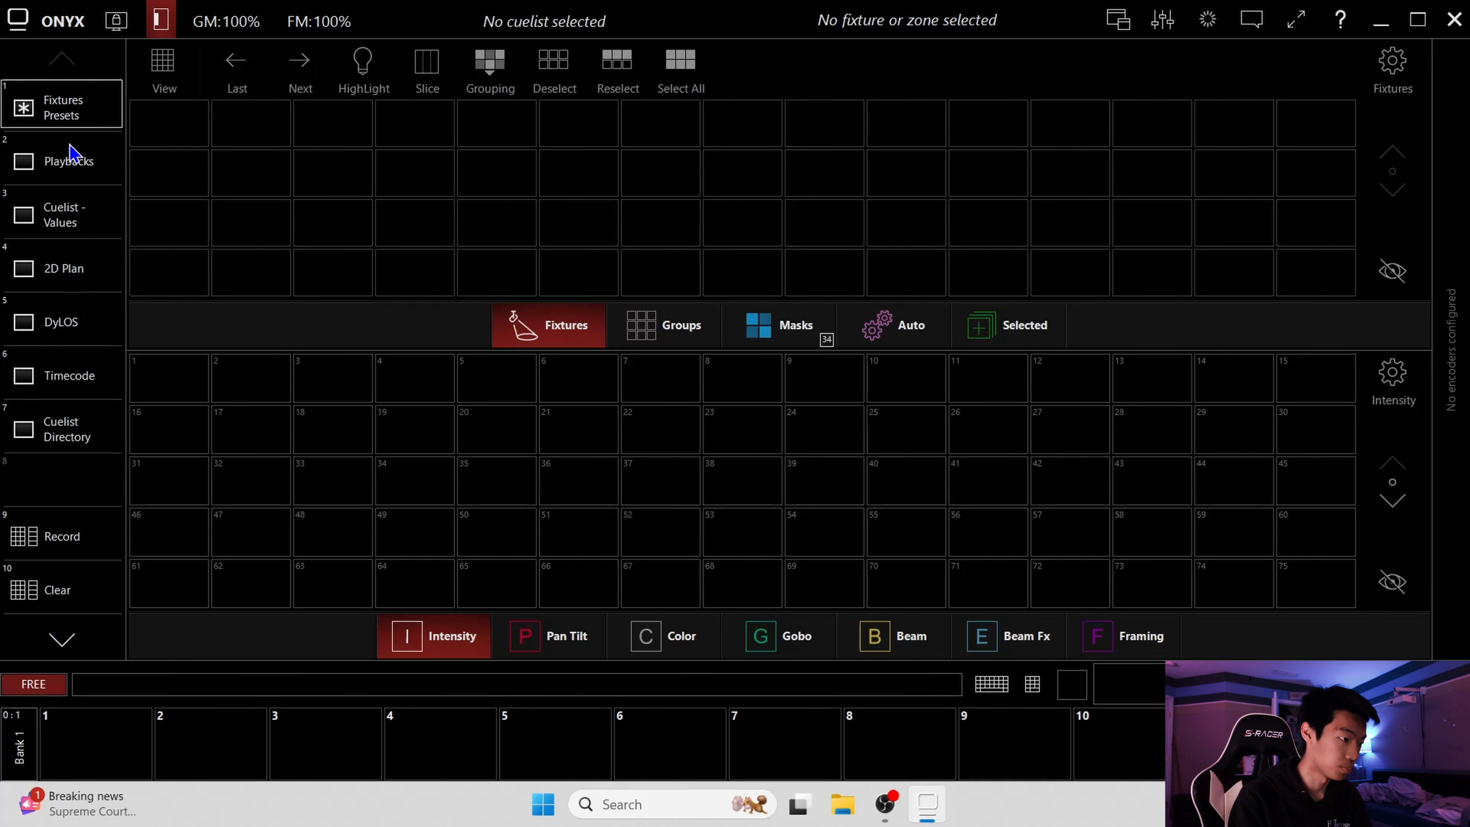
click(81, 154)
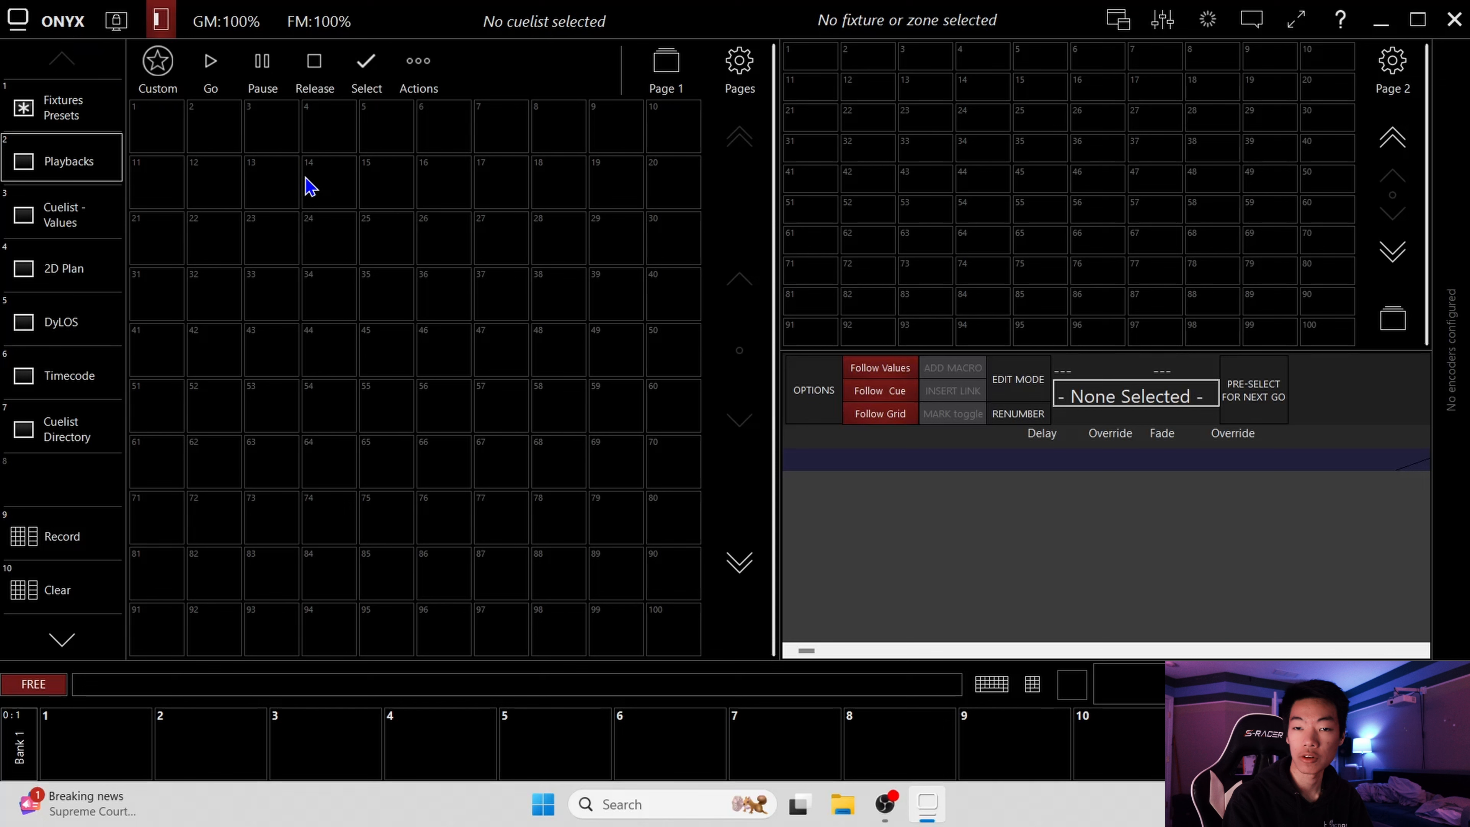
click(65, 25)
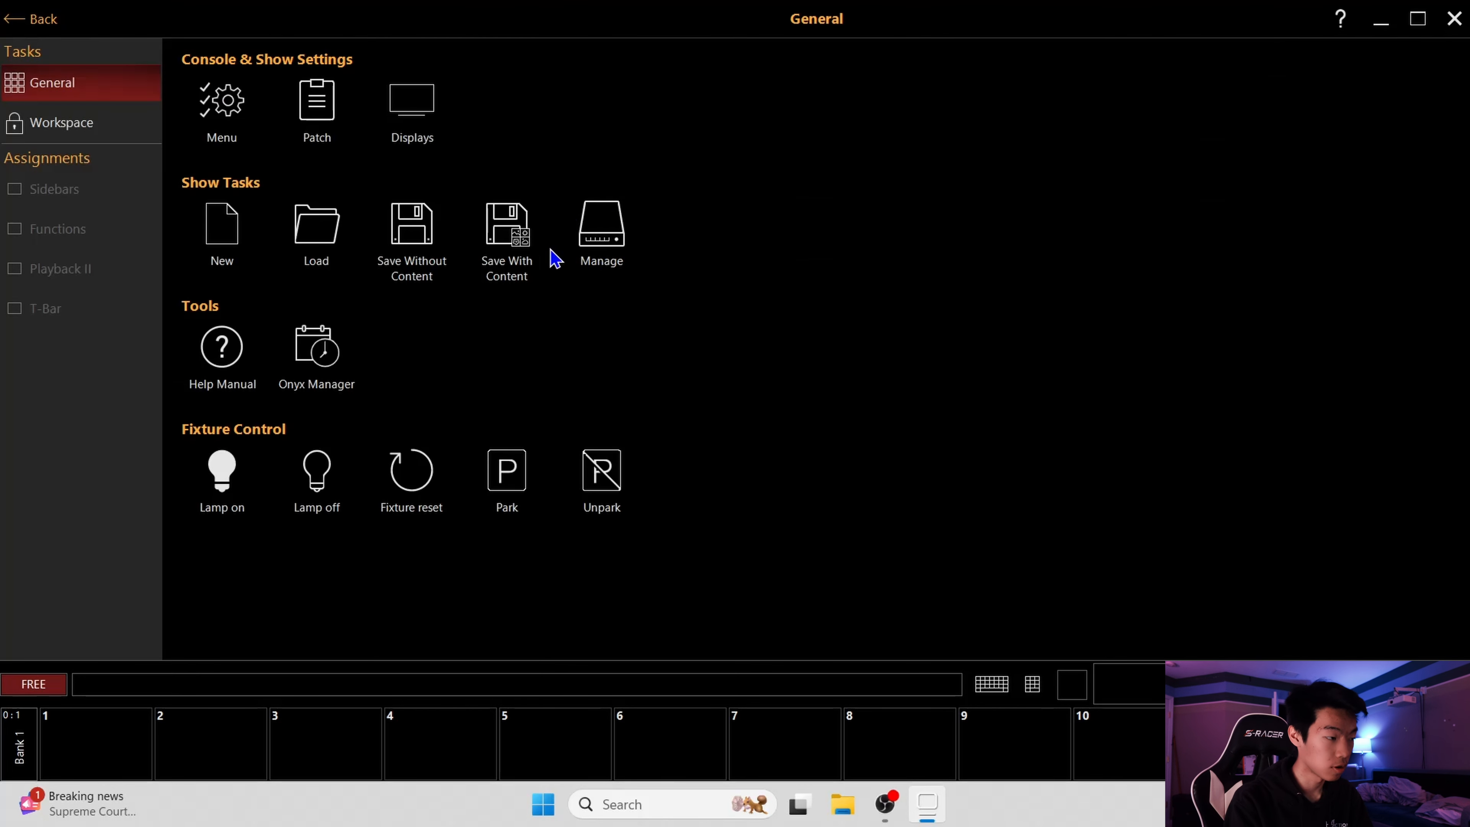
click(41, 22)
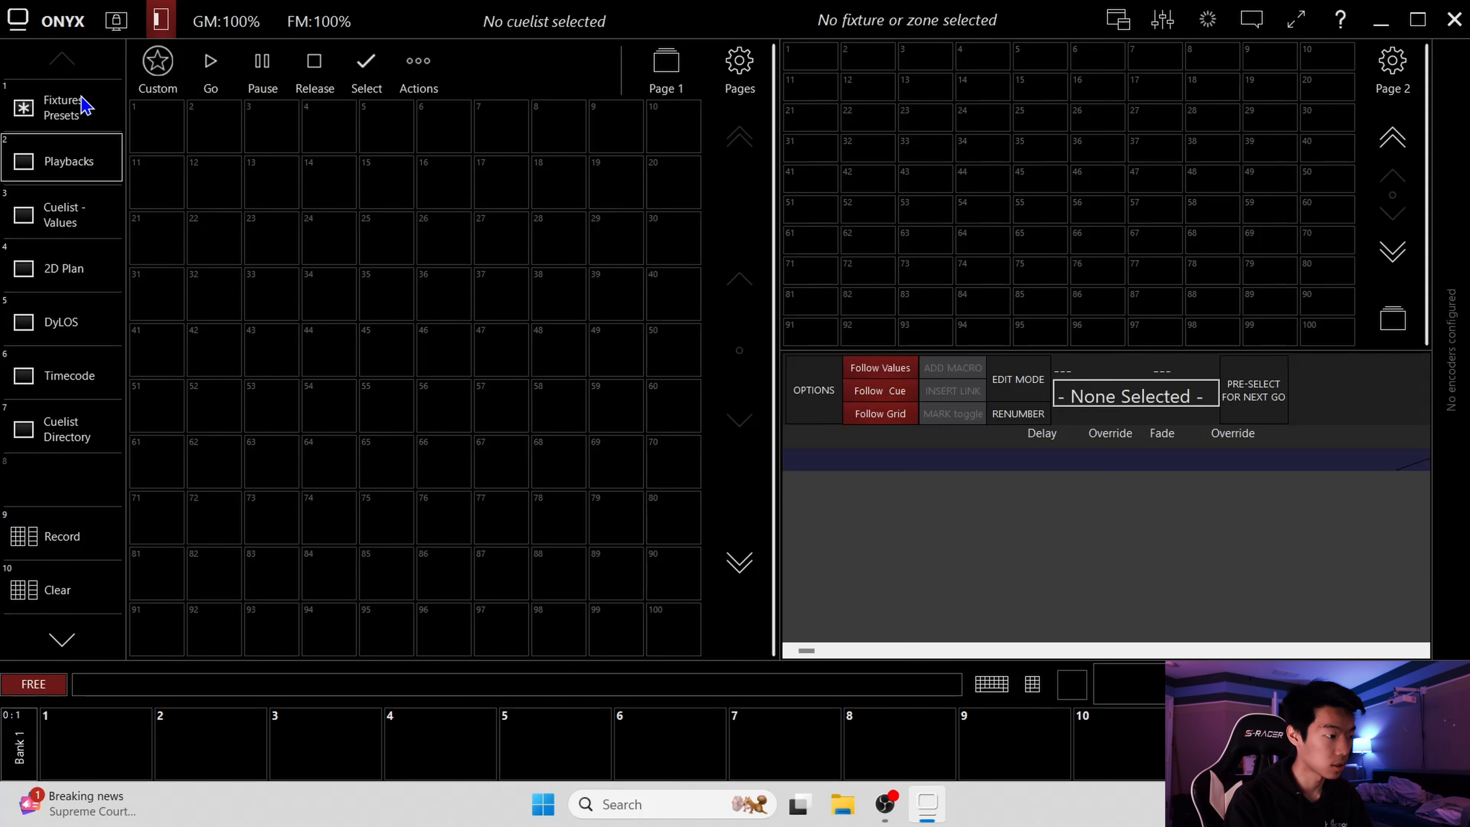
click(65, 24)
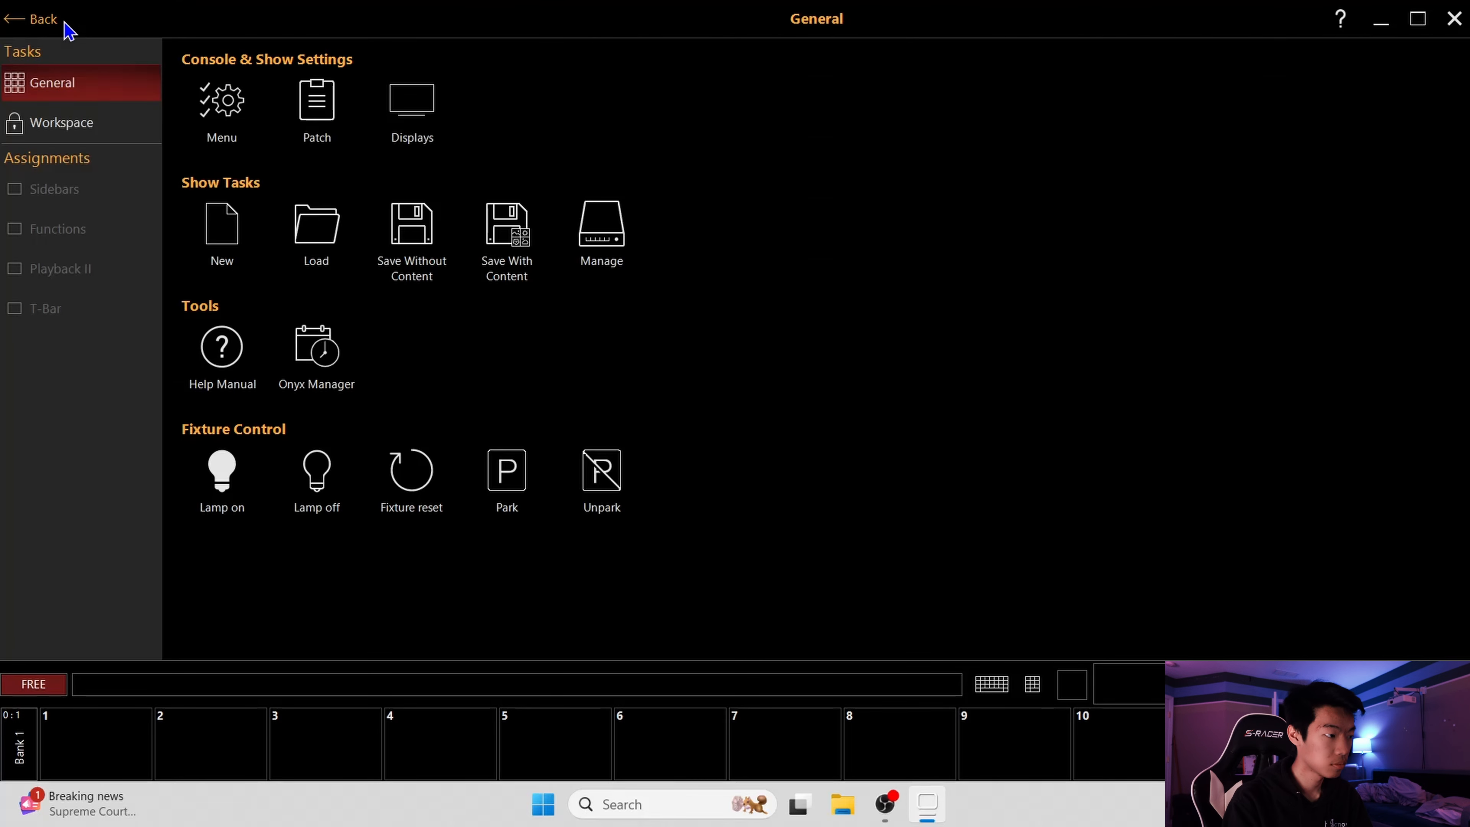
click(315, 110)
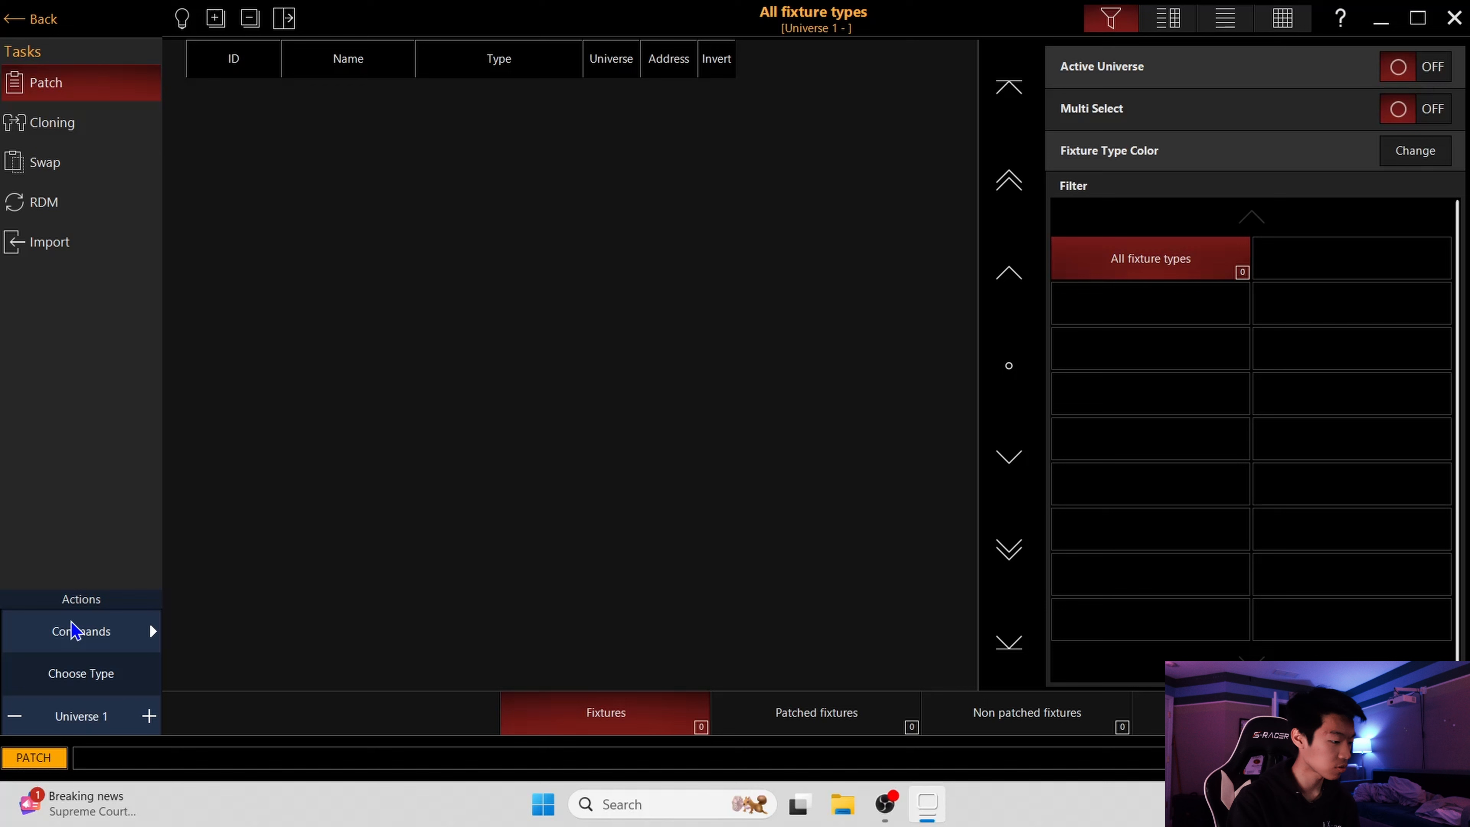
click(71, 635)
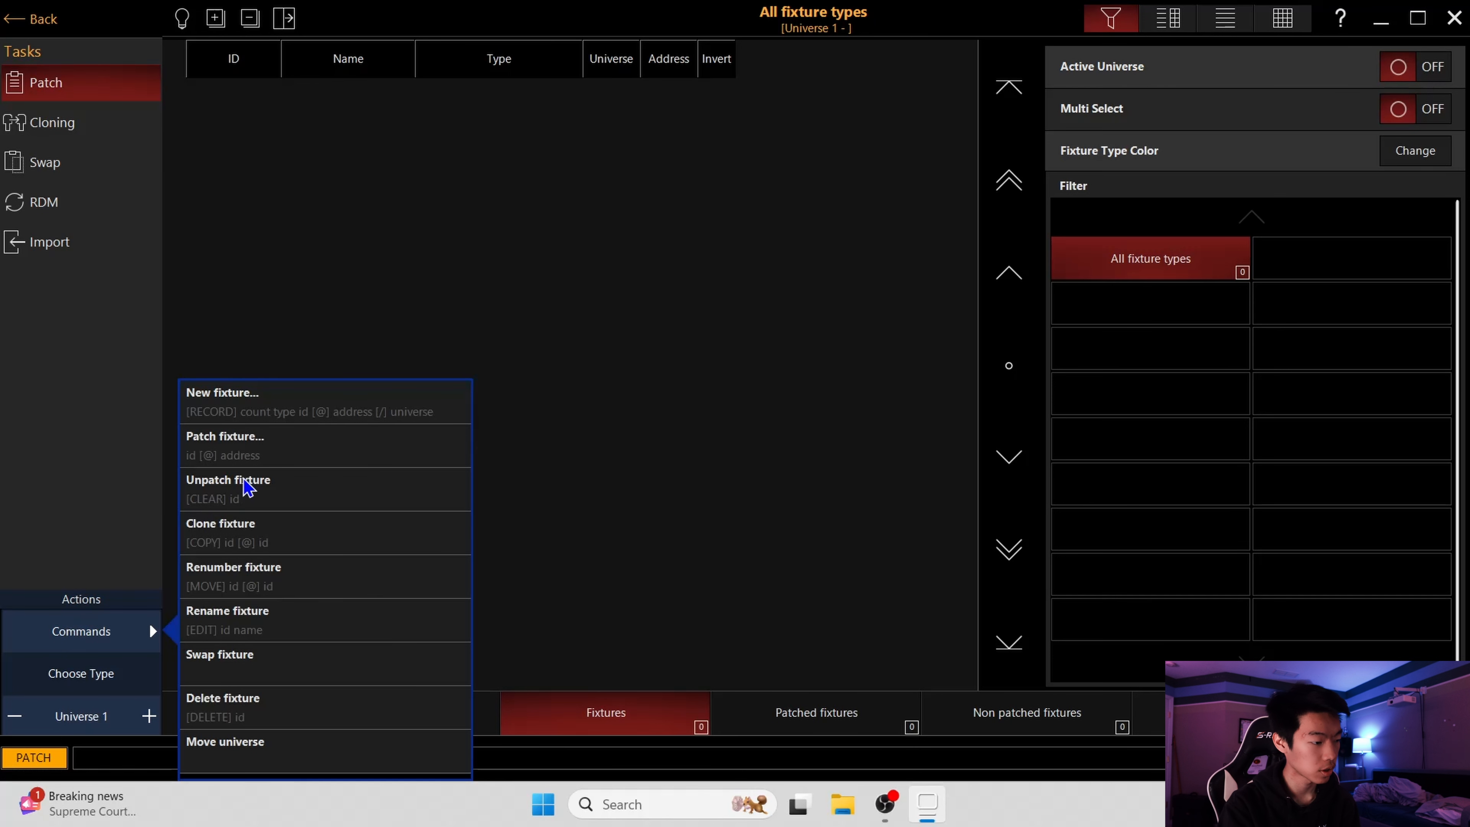
click(268, 394)
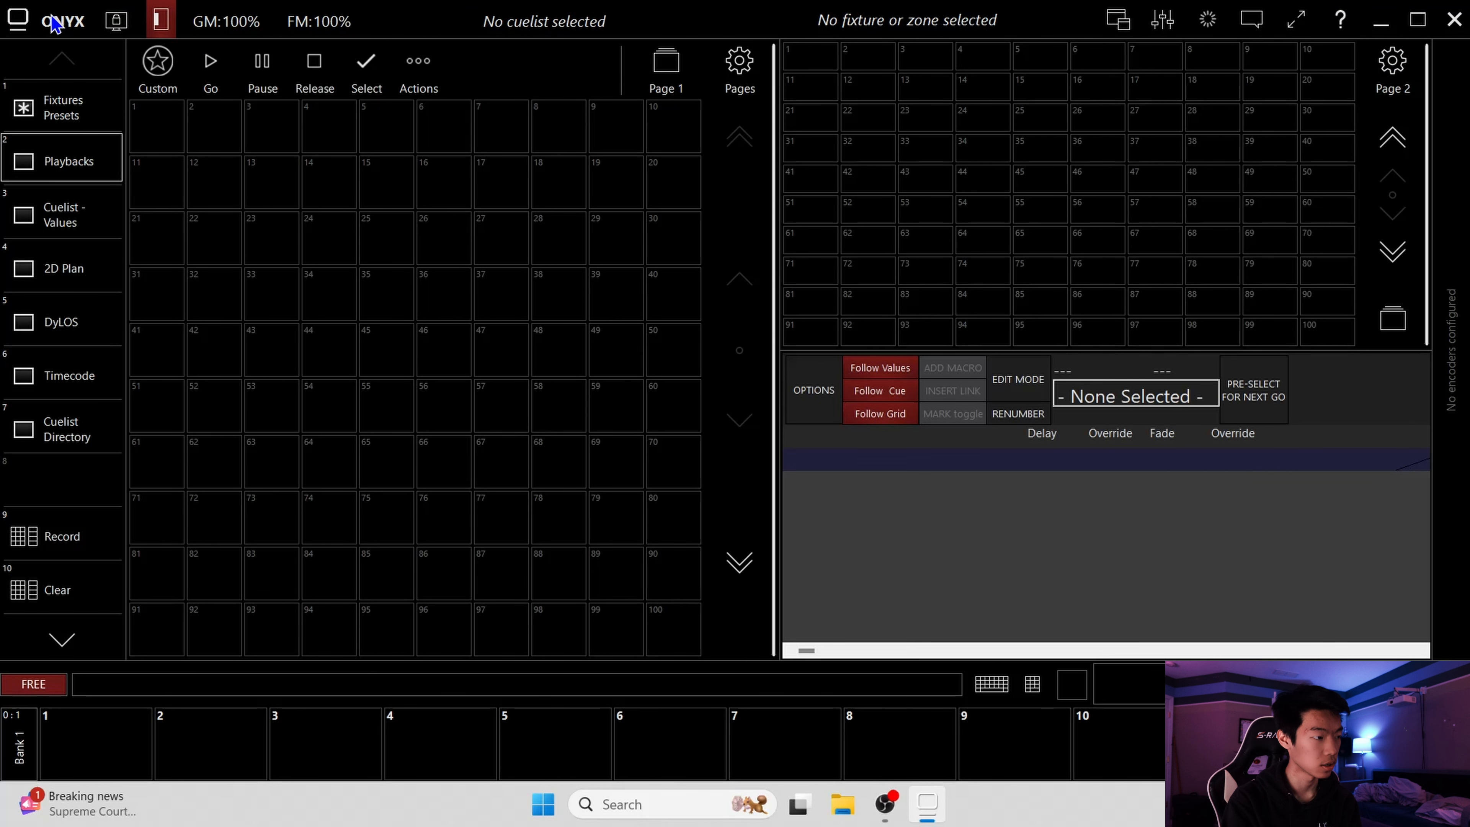
- Start a new fixture in the show's patch and search the fixture library for "elation sixpar"
click(53, 17)
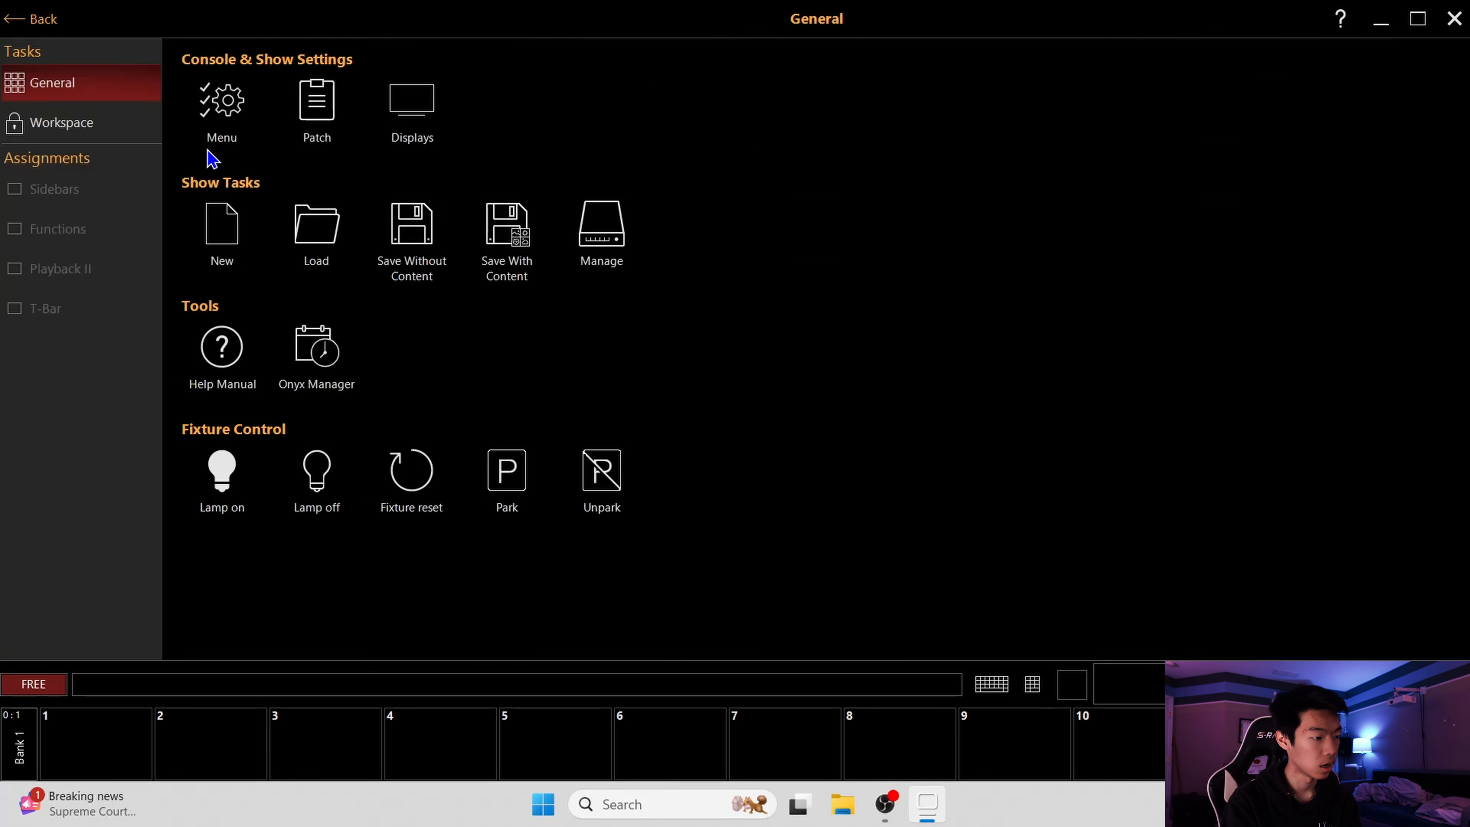
click(318, 110)
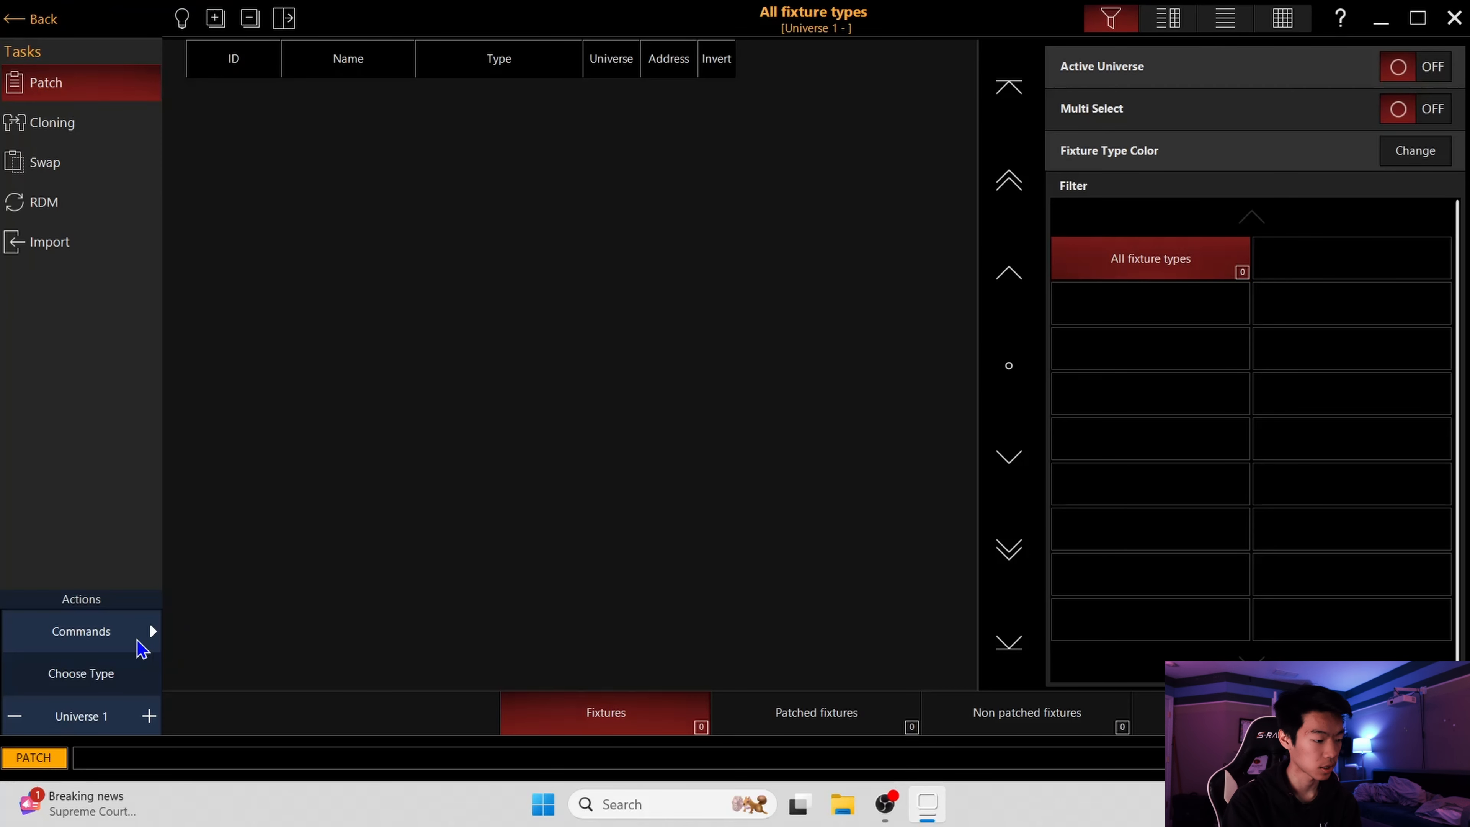
click(95, 634)
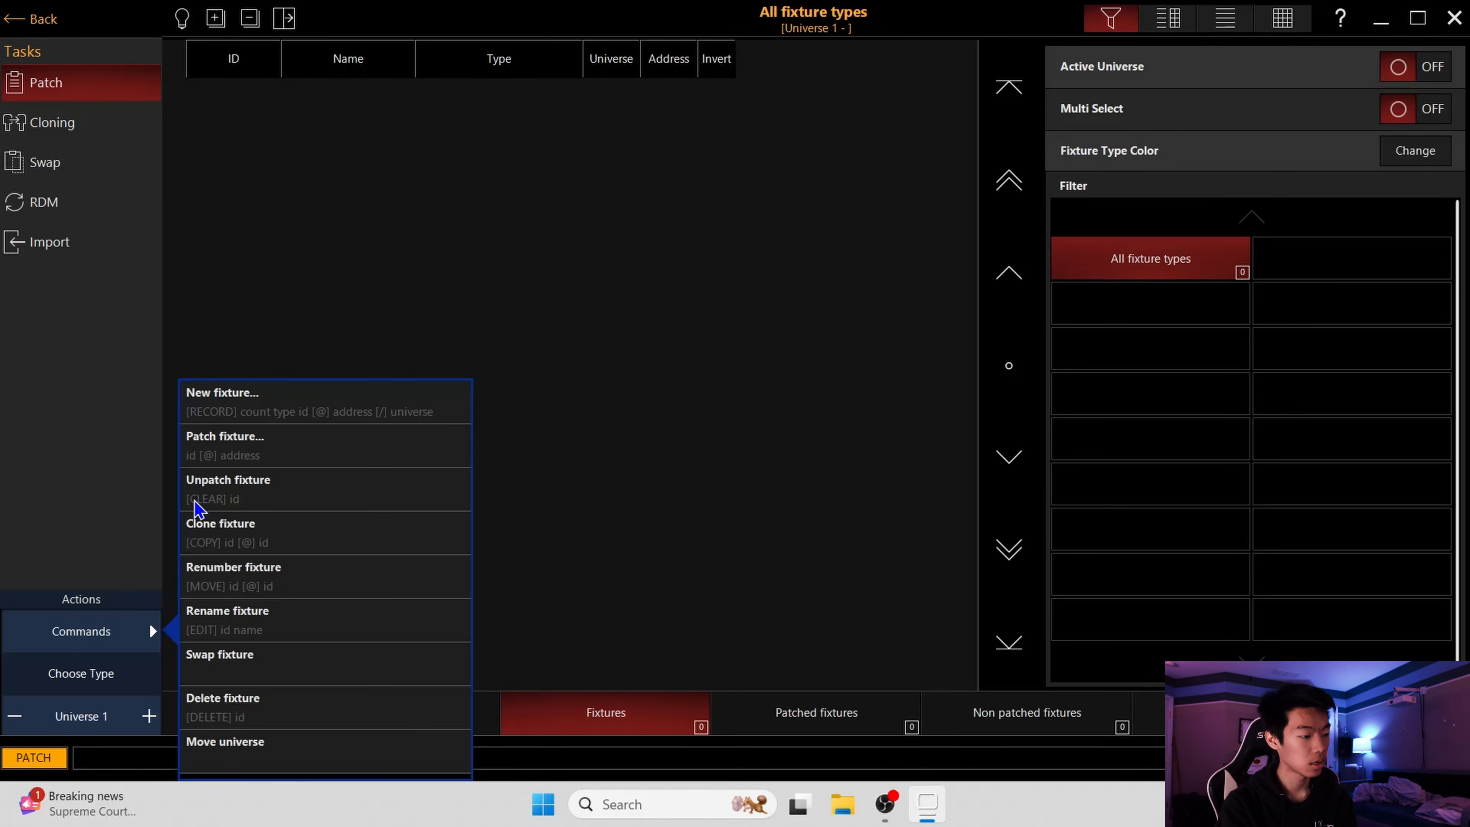
click(238, 406)
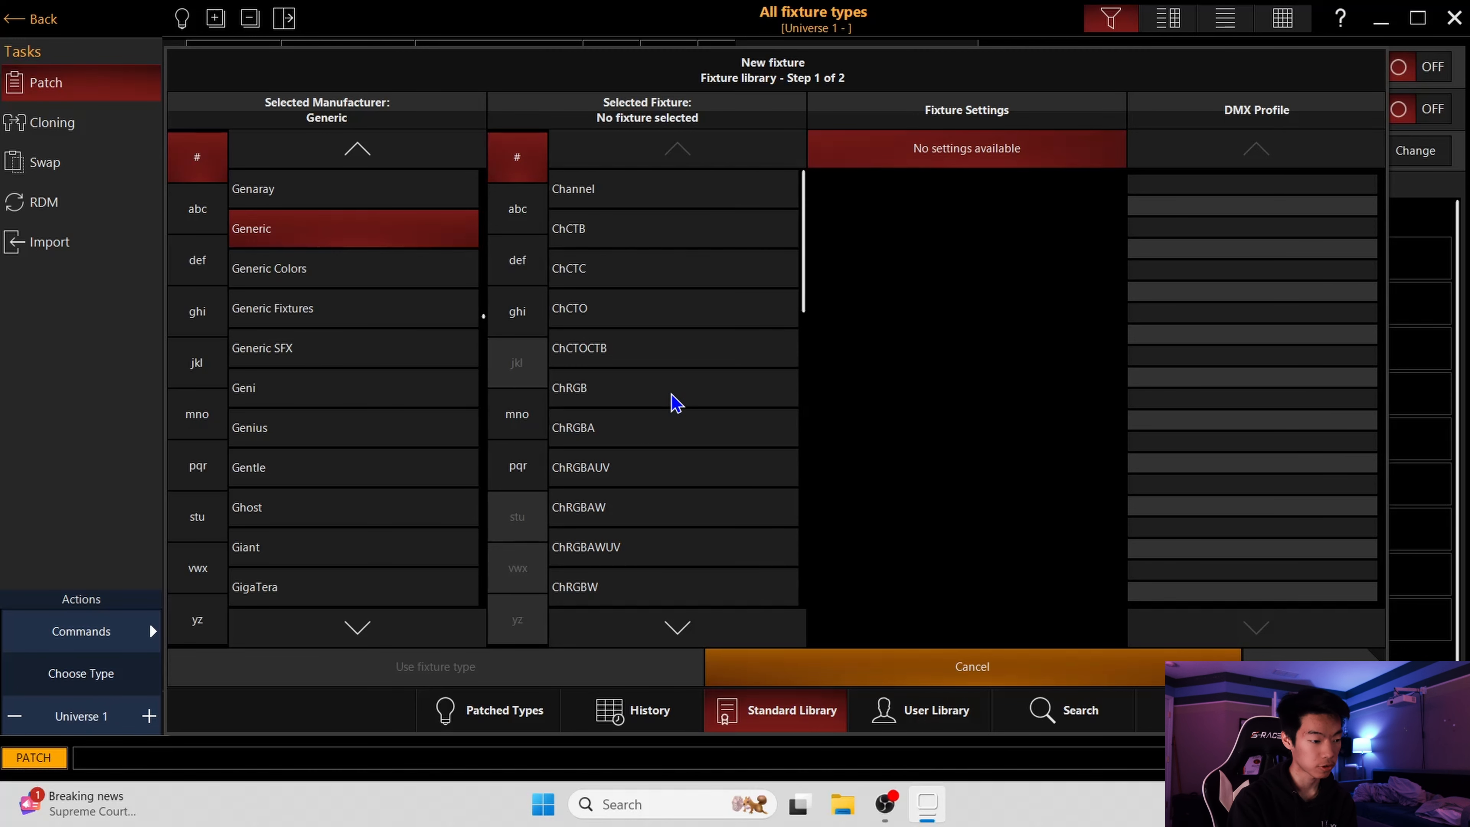
click(1080, 712)
text(elat)
key(Return)
text(ion sixpar)
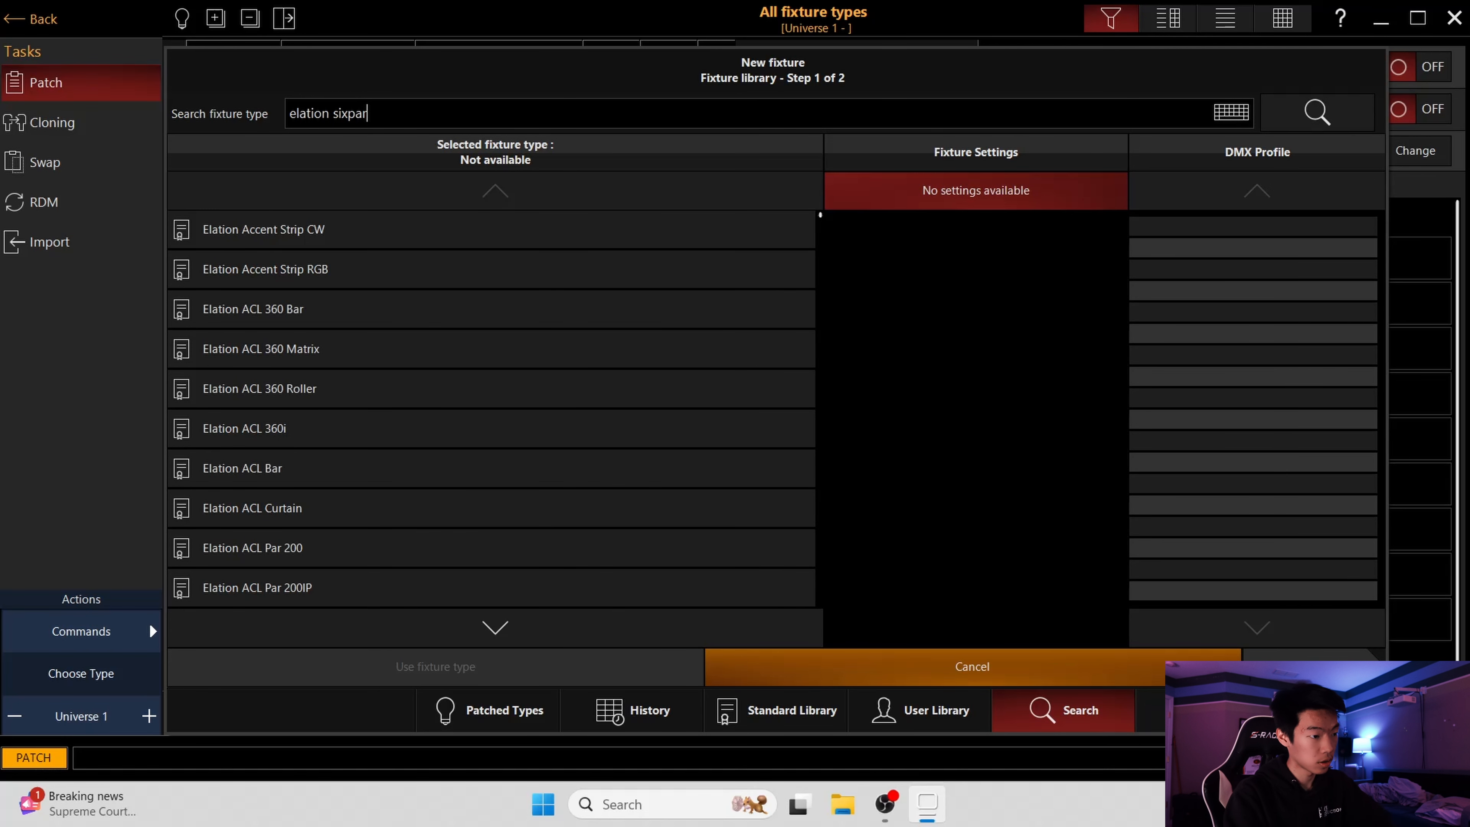
key(Return)
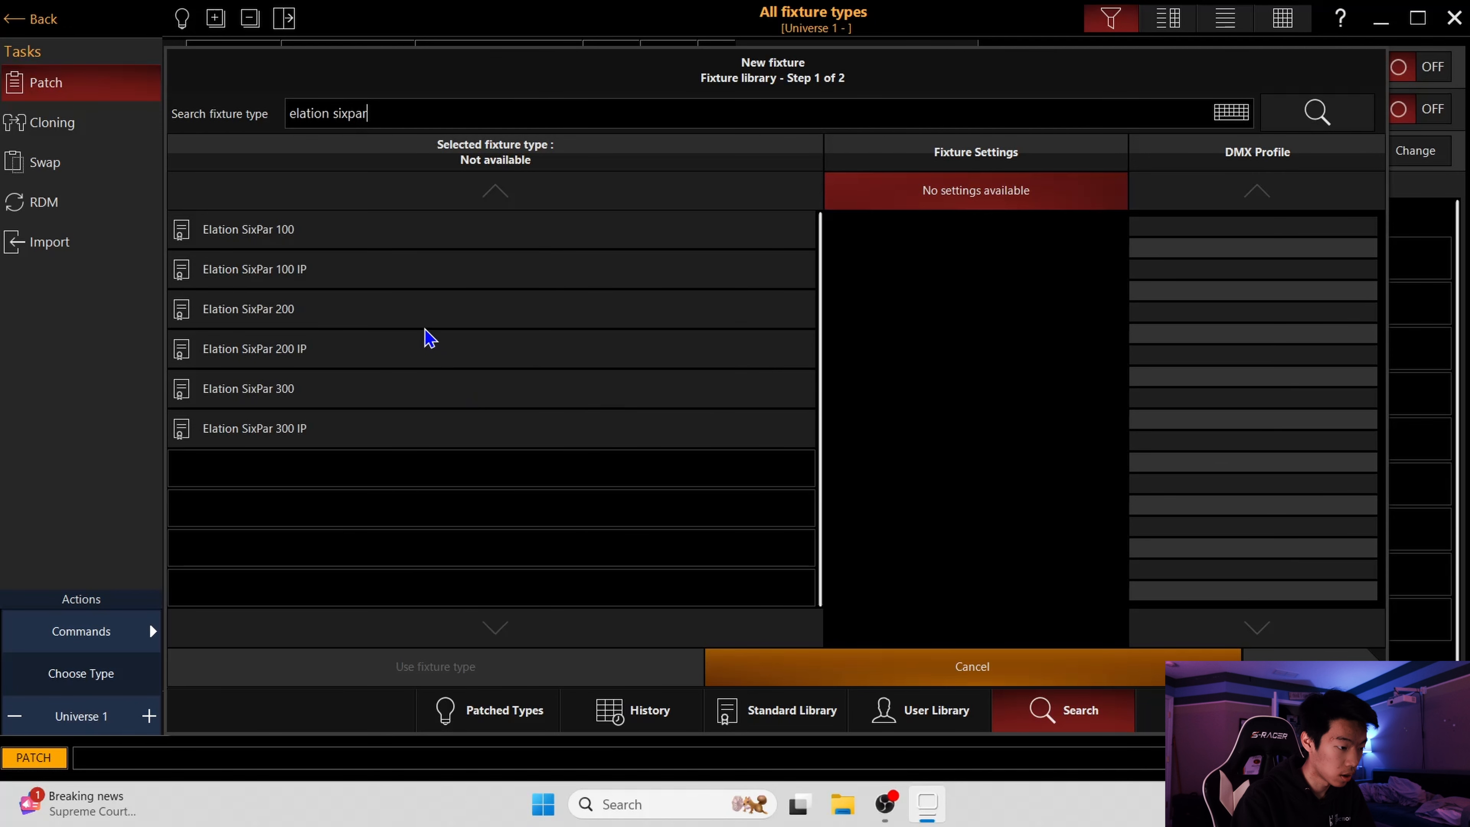
- Choose the Elation SixPar 100 IP in 12 Channel mode as the fixture type and proceed to its patch settings
click(338, 272)
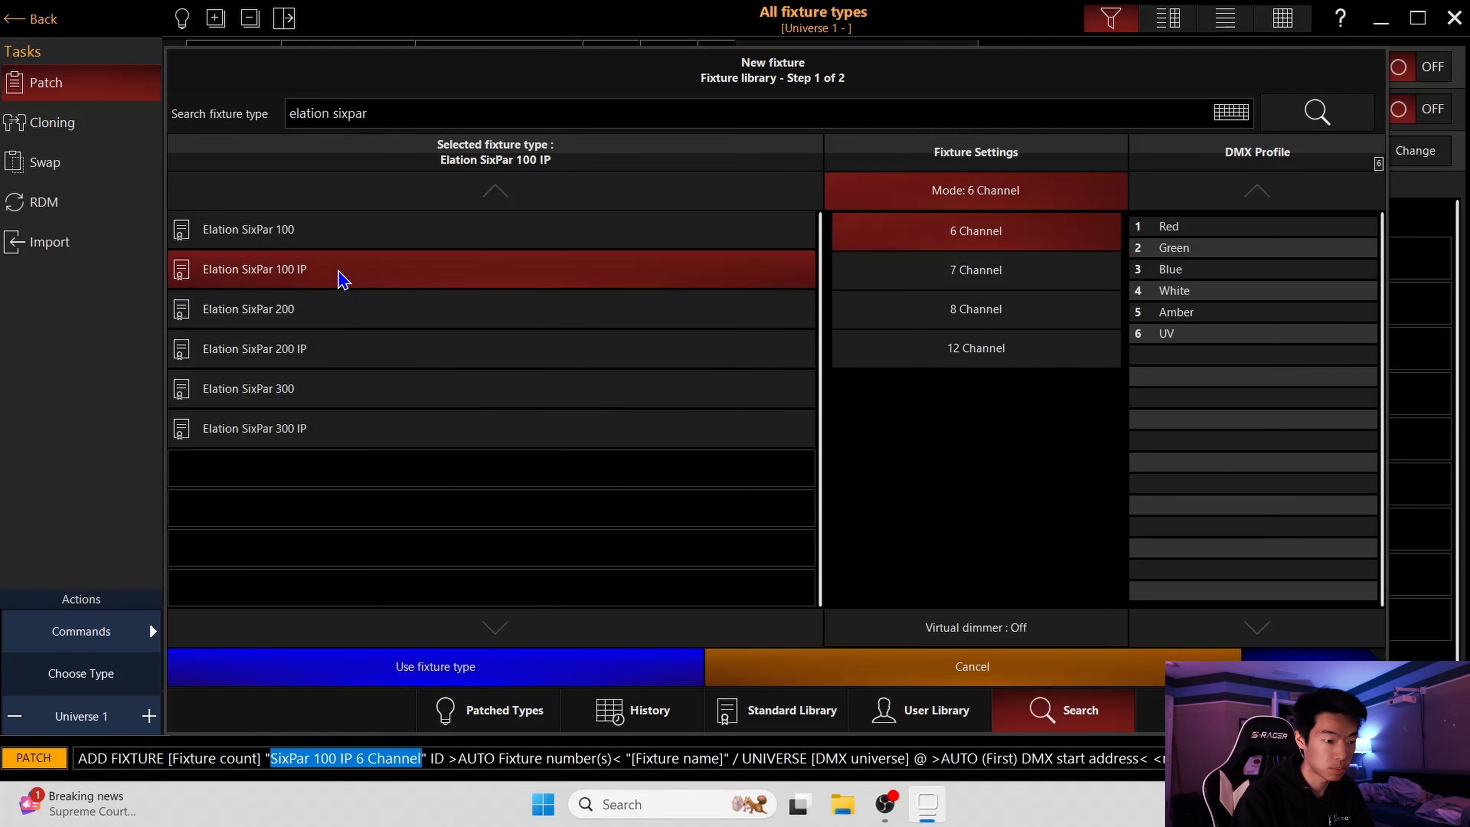
click(959, 349)
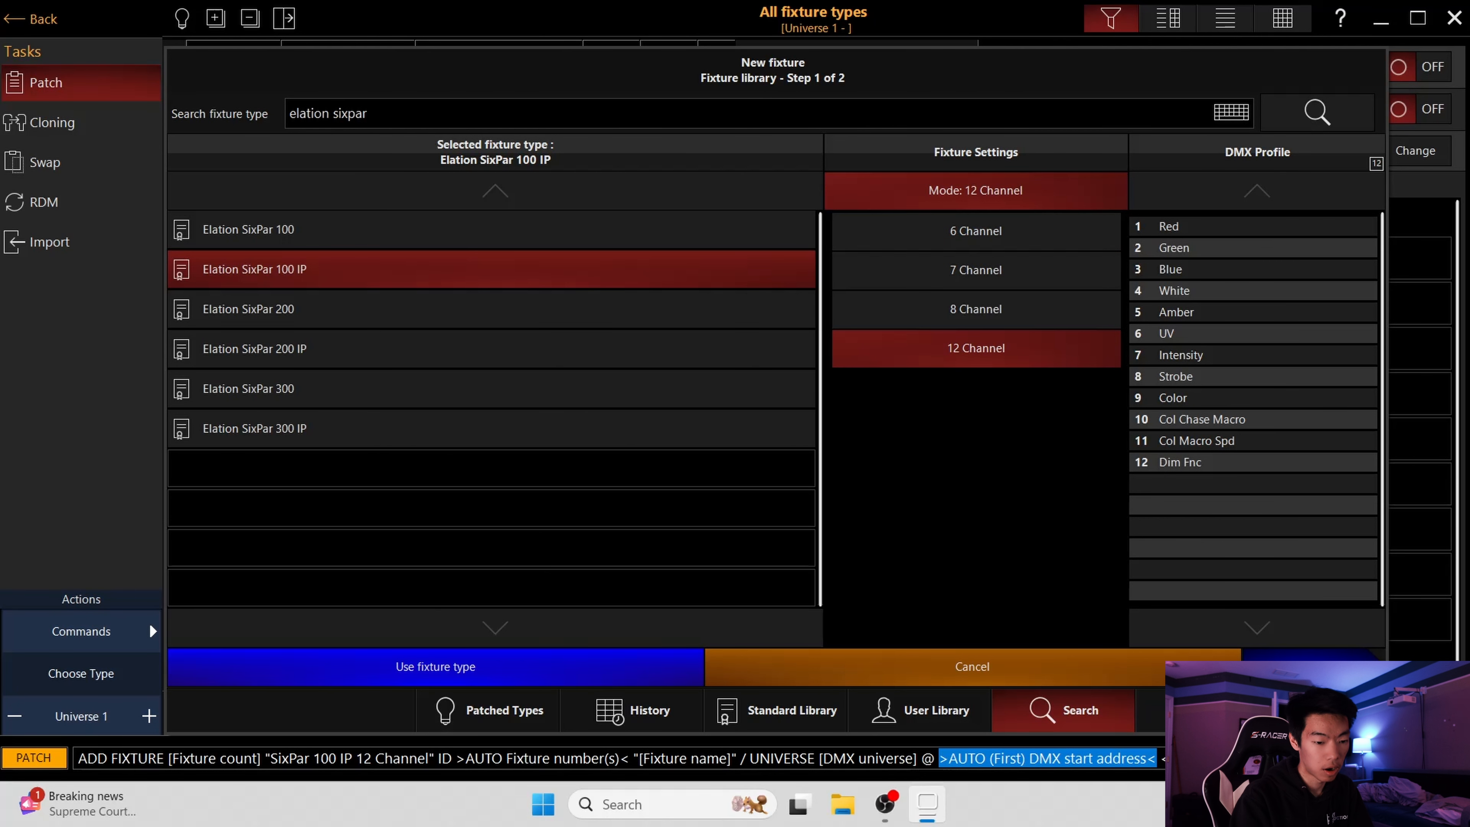
click(1312, 669)
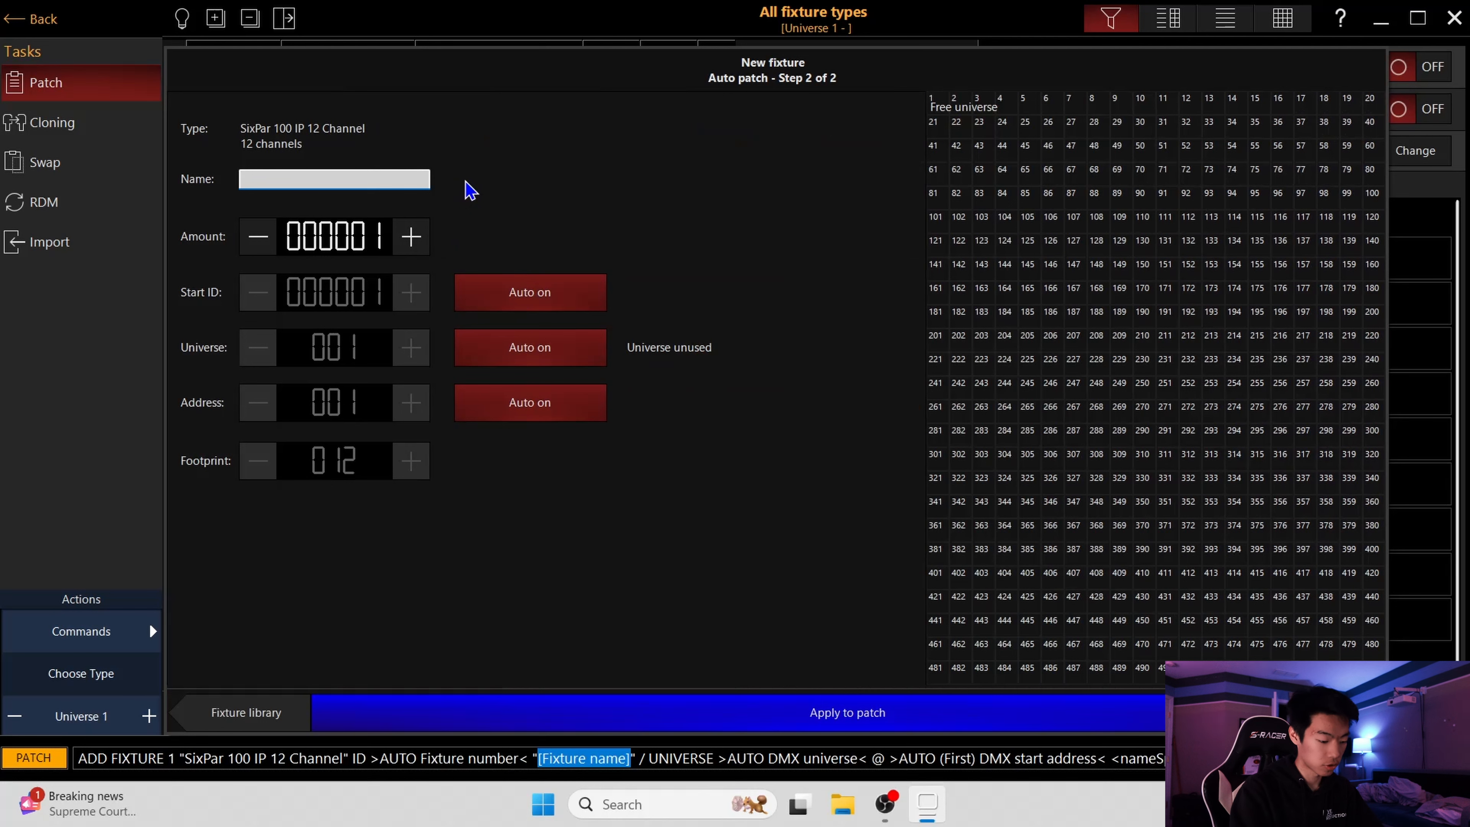
- Patch 16 fixtures named "sixpar 100" starting at DMX address 1 of universe 1
text(sixpar 1)
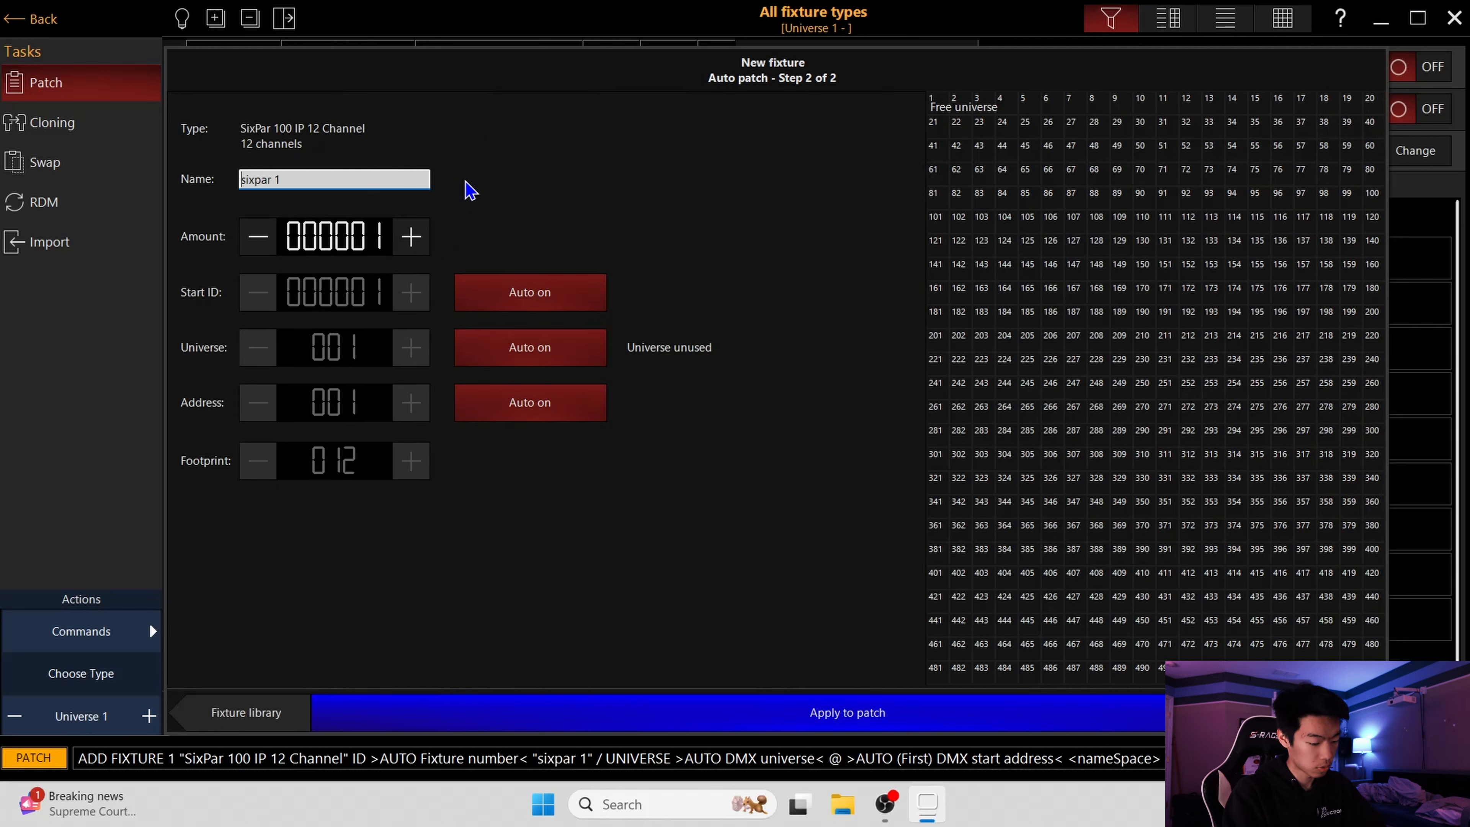
text(00)
click(380, 238)
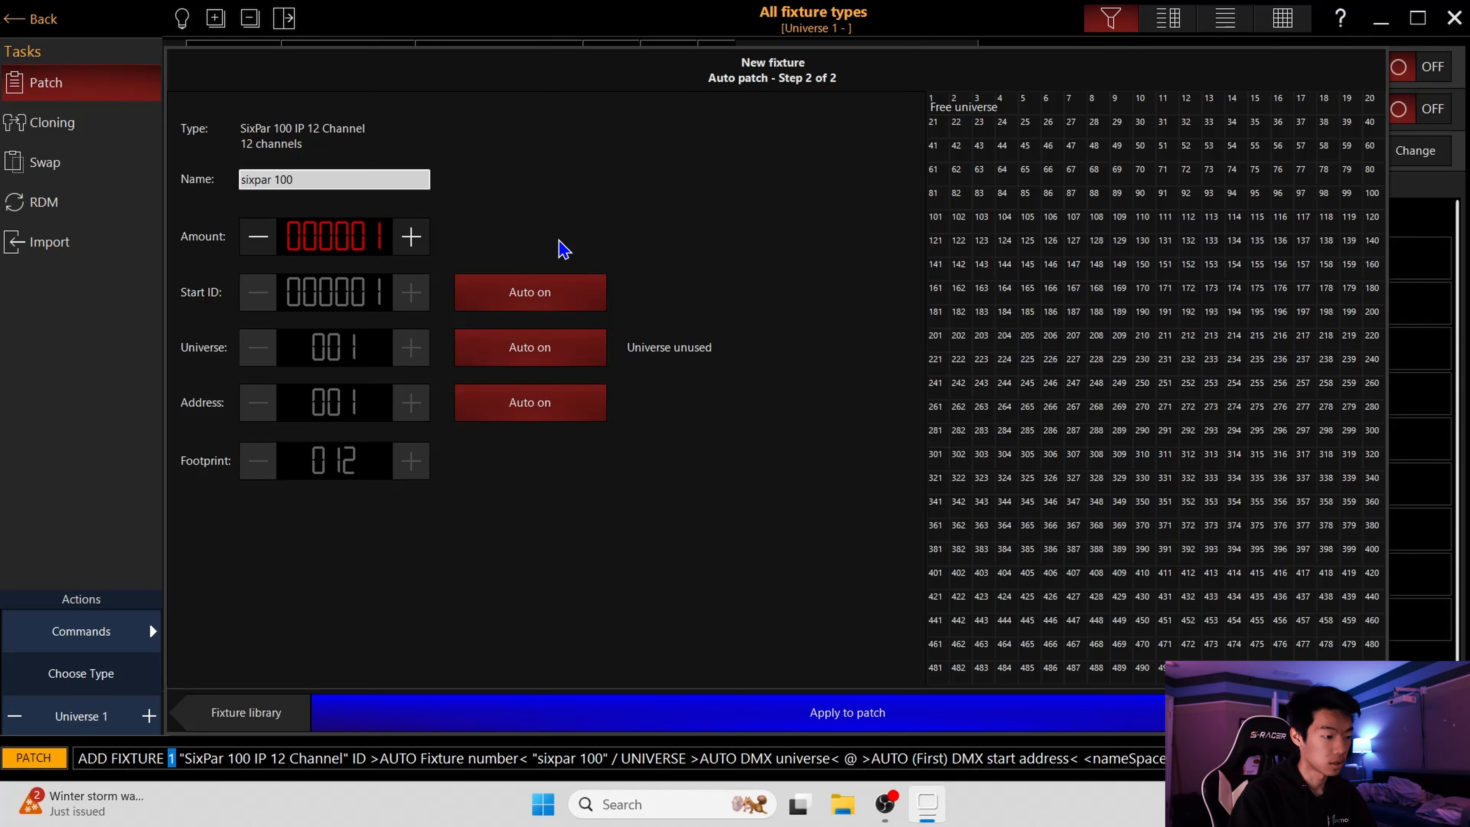
text(16)
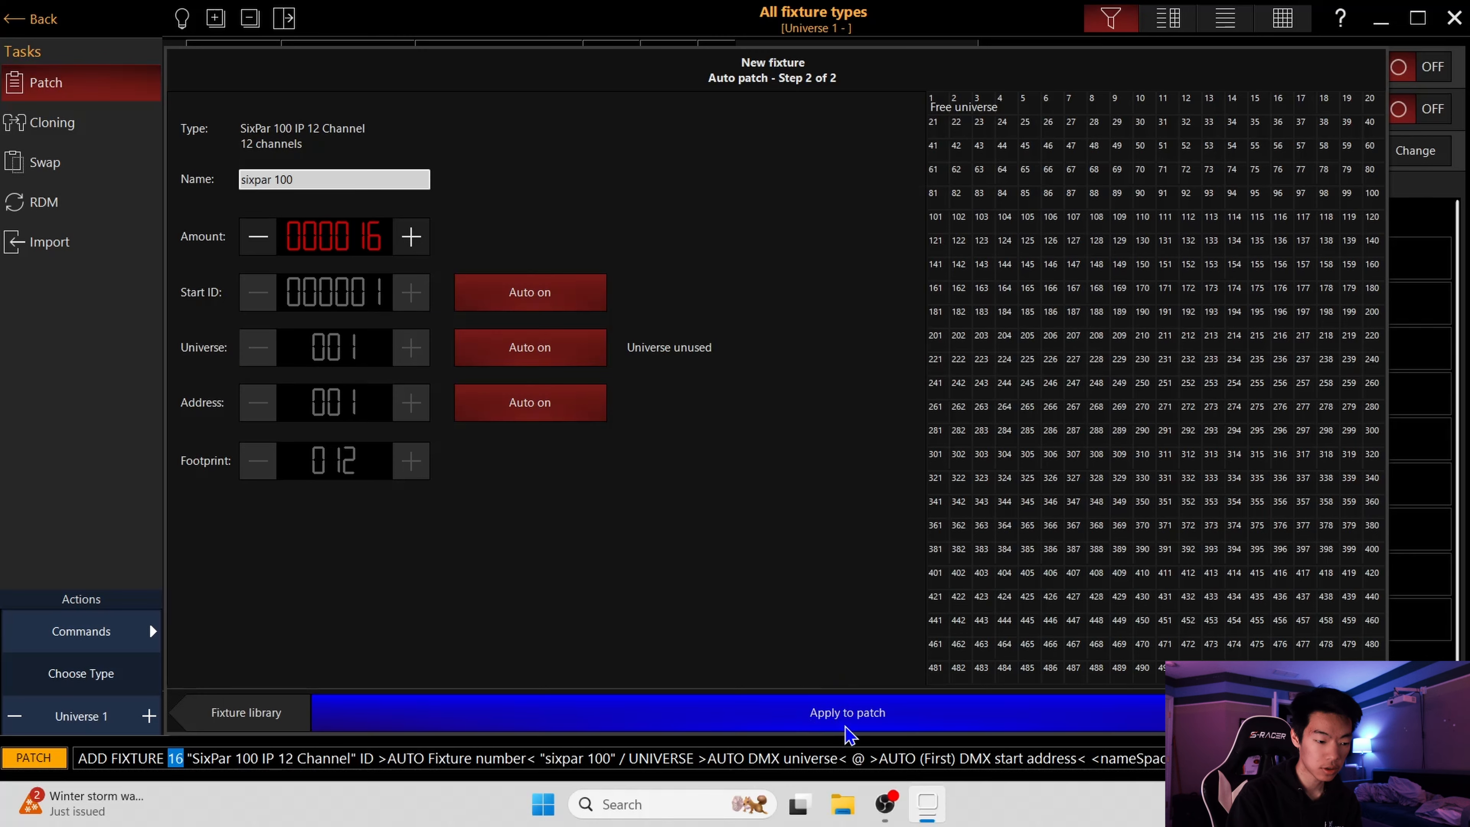
drag(1007, 181, 934, 105)
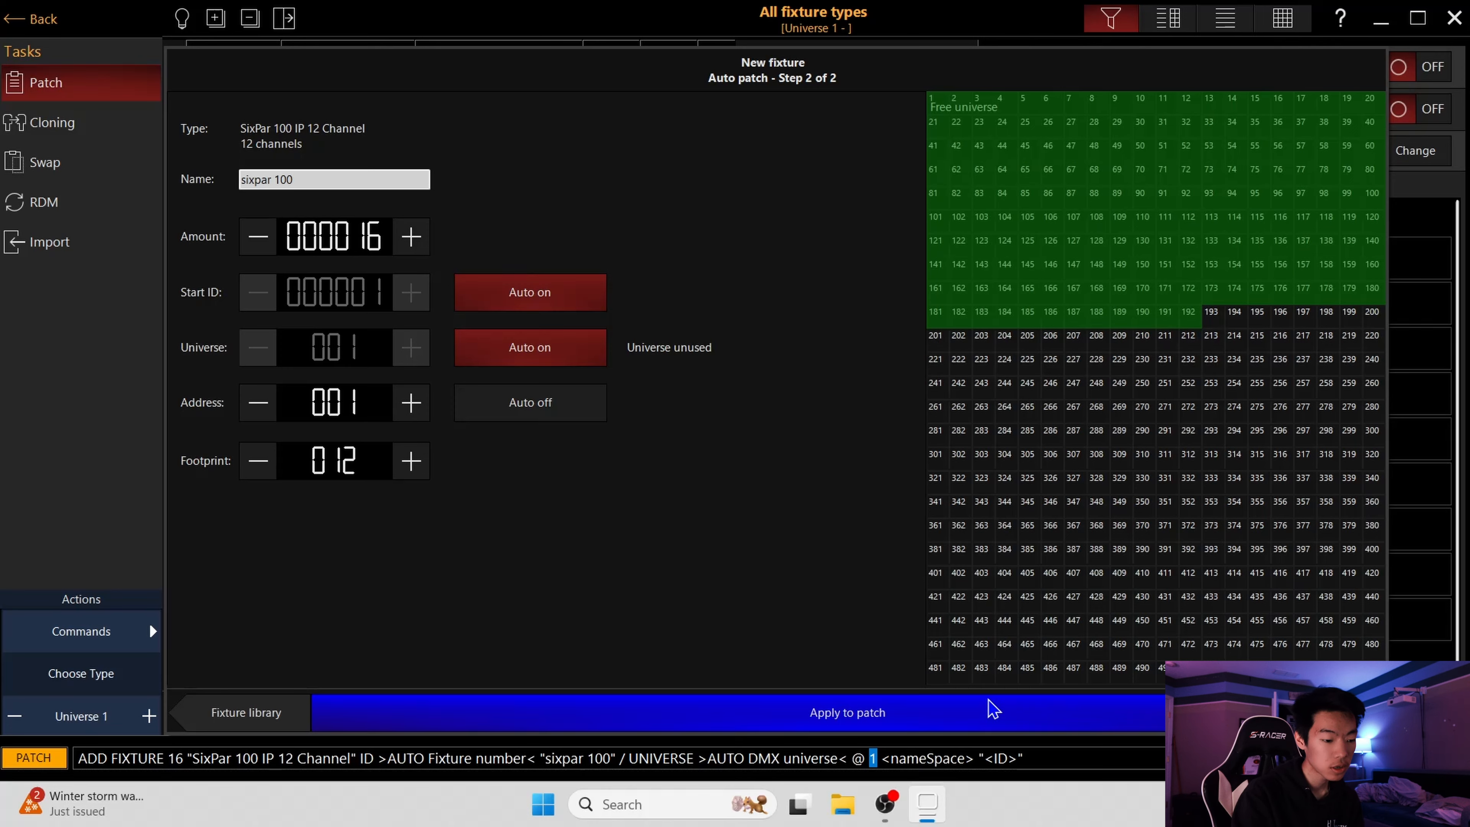
click(884, 719)
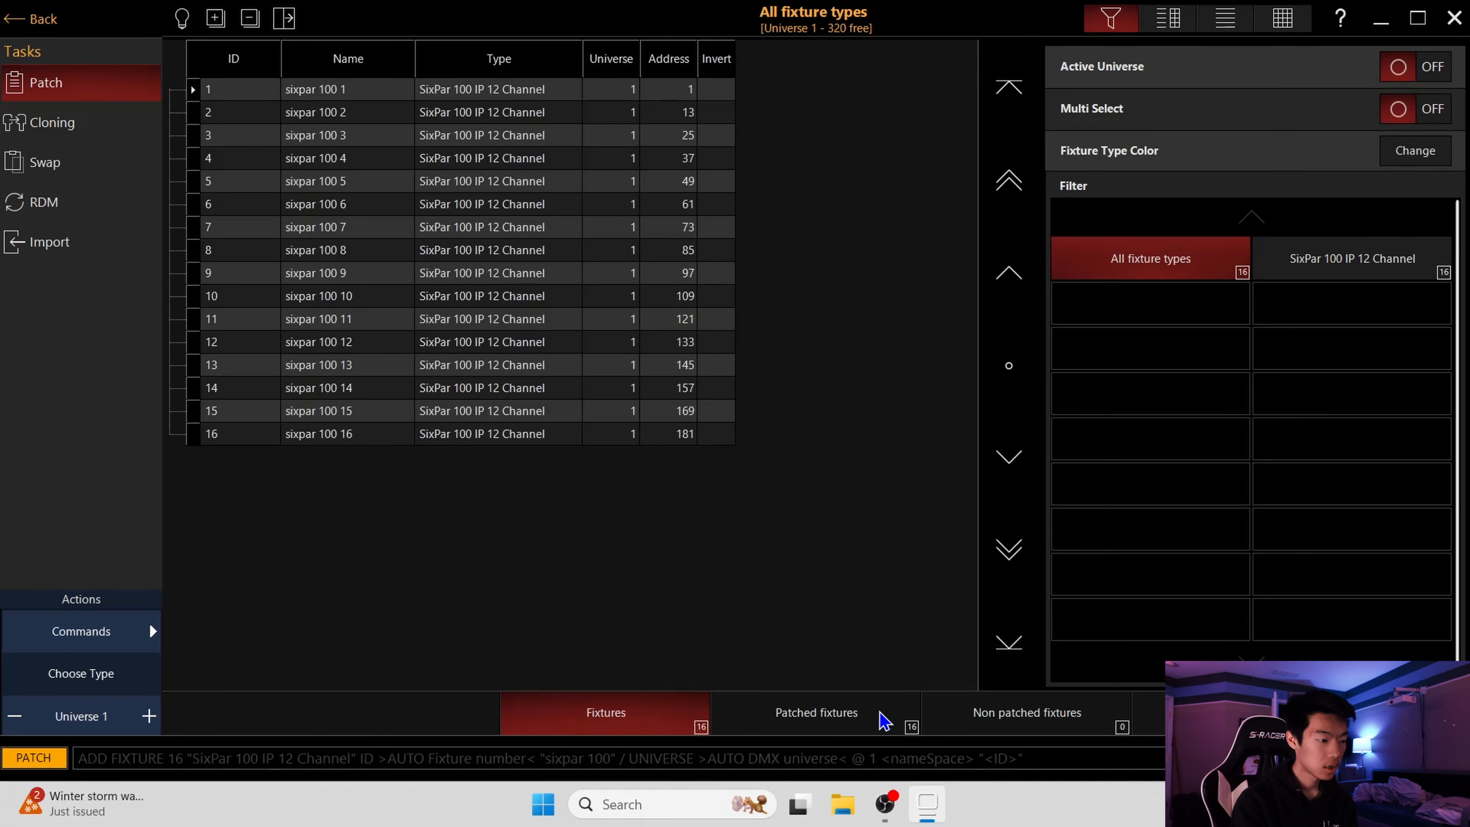
- Start a new fixture in the show's patch and search the fixture library for "shehds blinder"
click(66, 649)
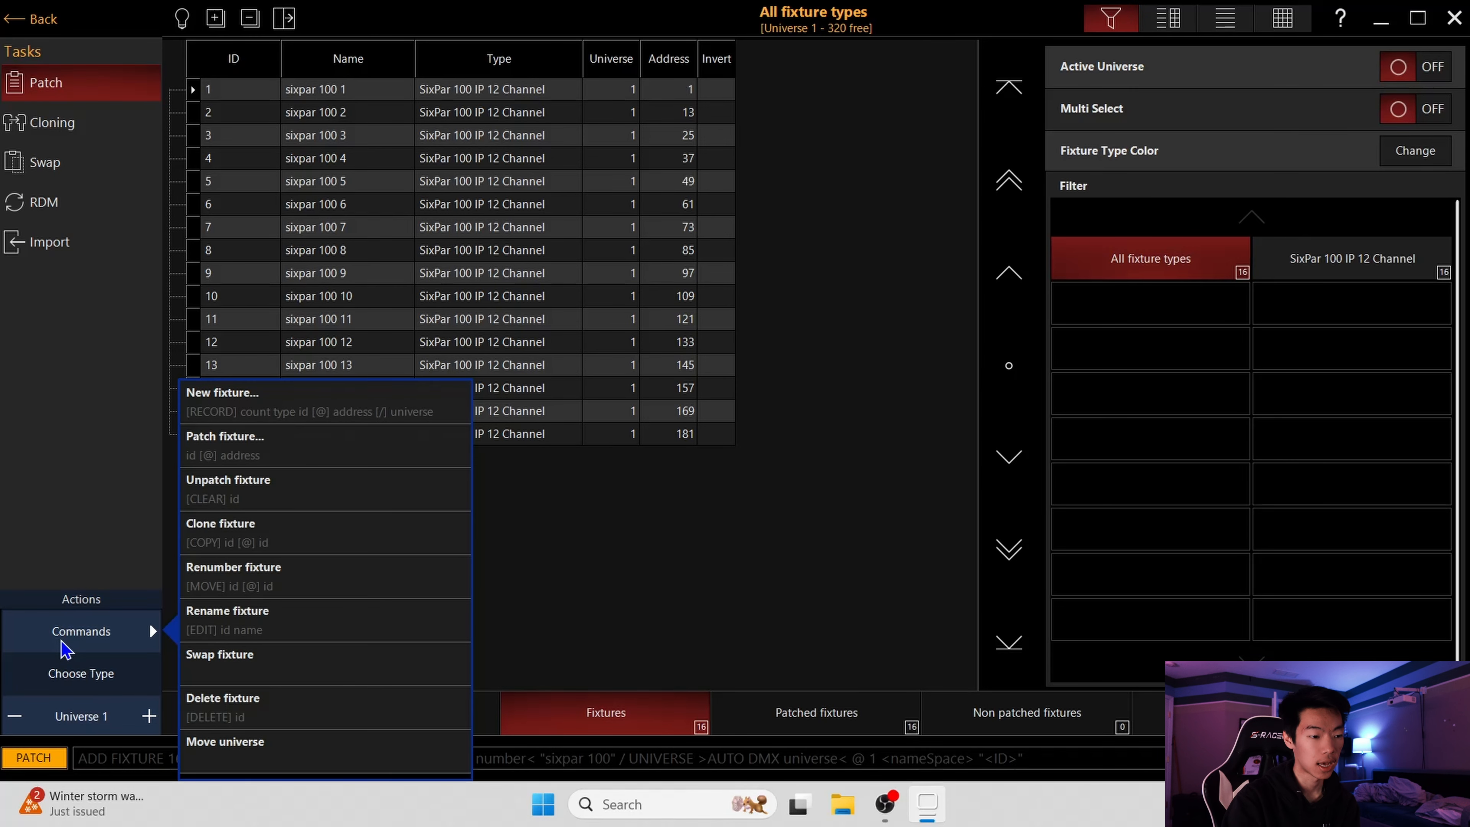
click(298, 412)
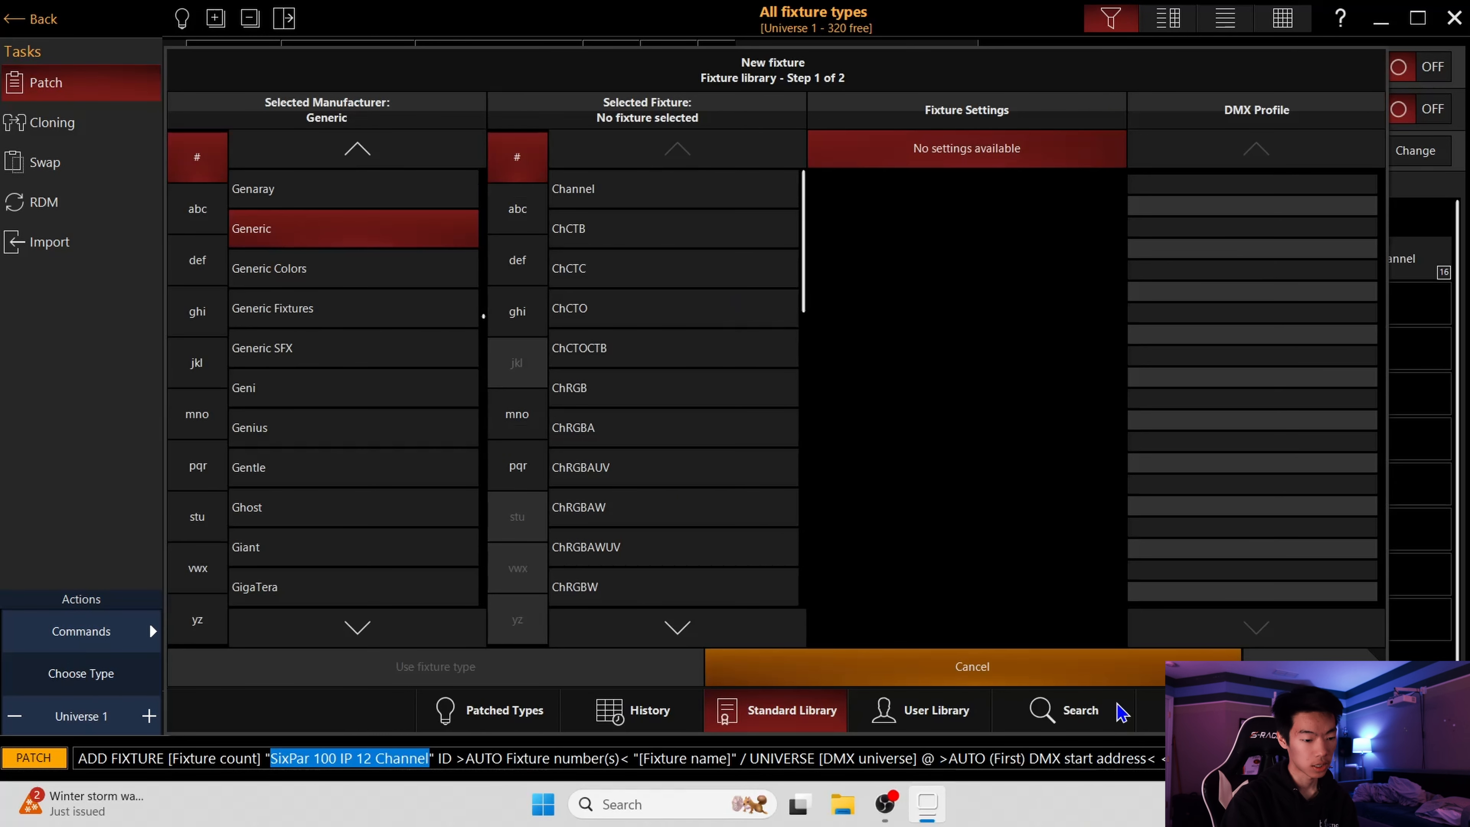
click(1071, 724)
text(shehds blinder)
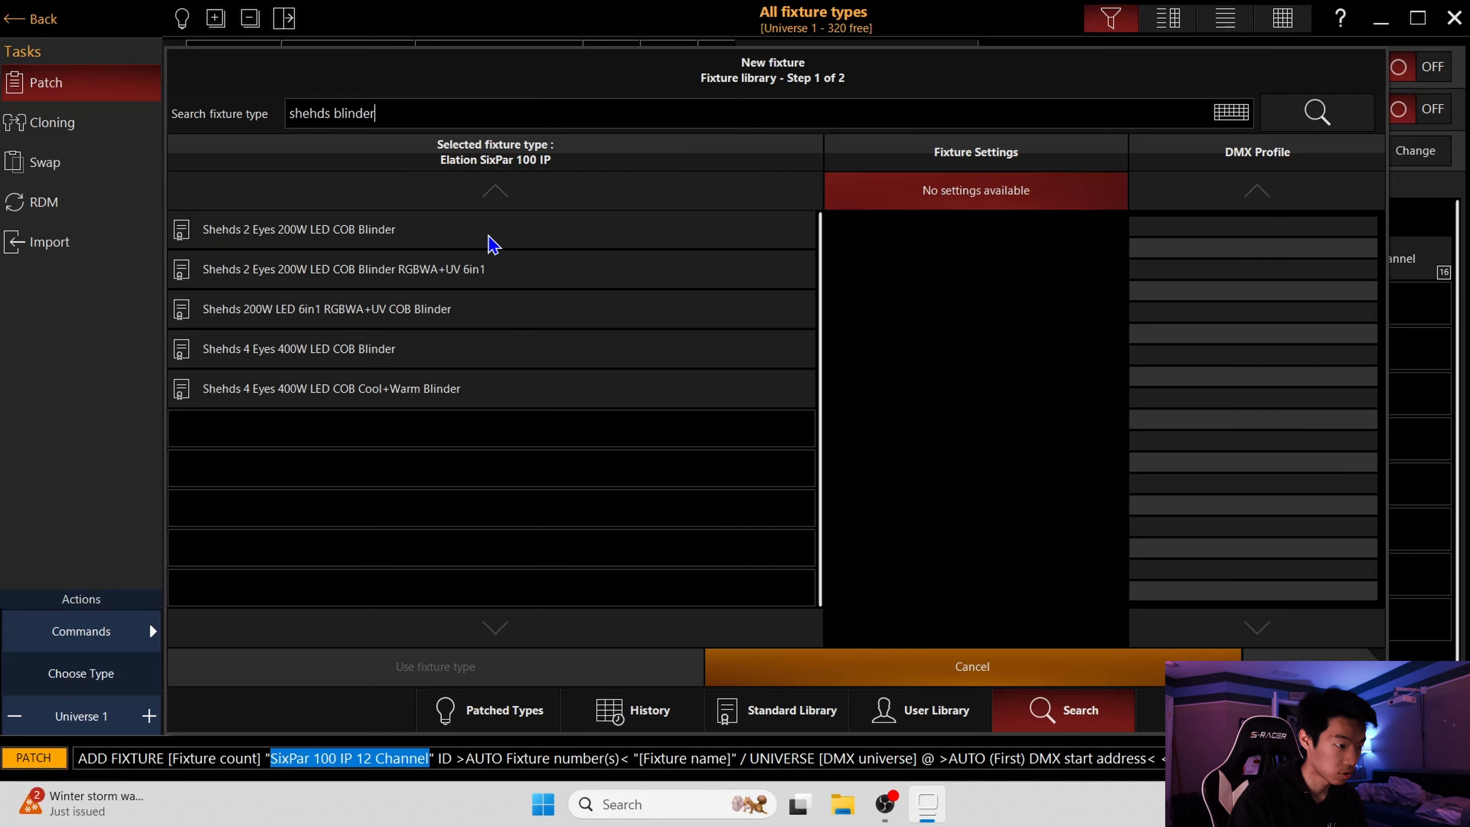
- Choose the Shehds 2 Eyes 200W LED COB Blinder in 4 Channel mode as the fixture type and proceed to its patch settings
click(490, 241)
click(921, 286)
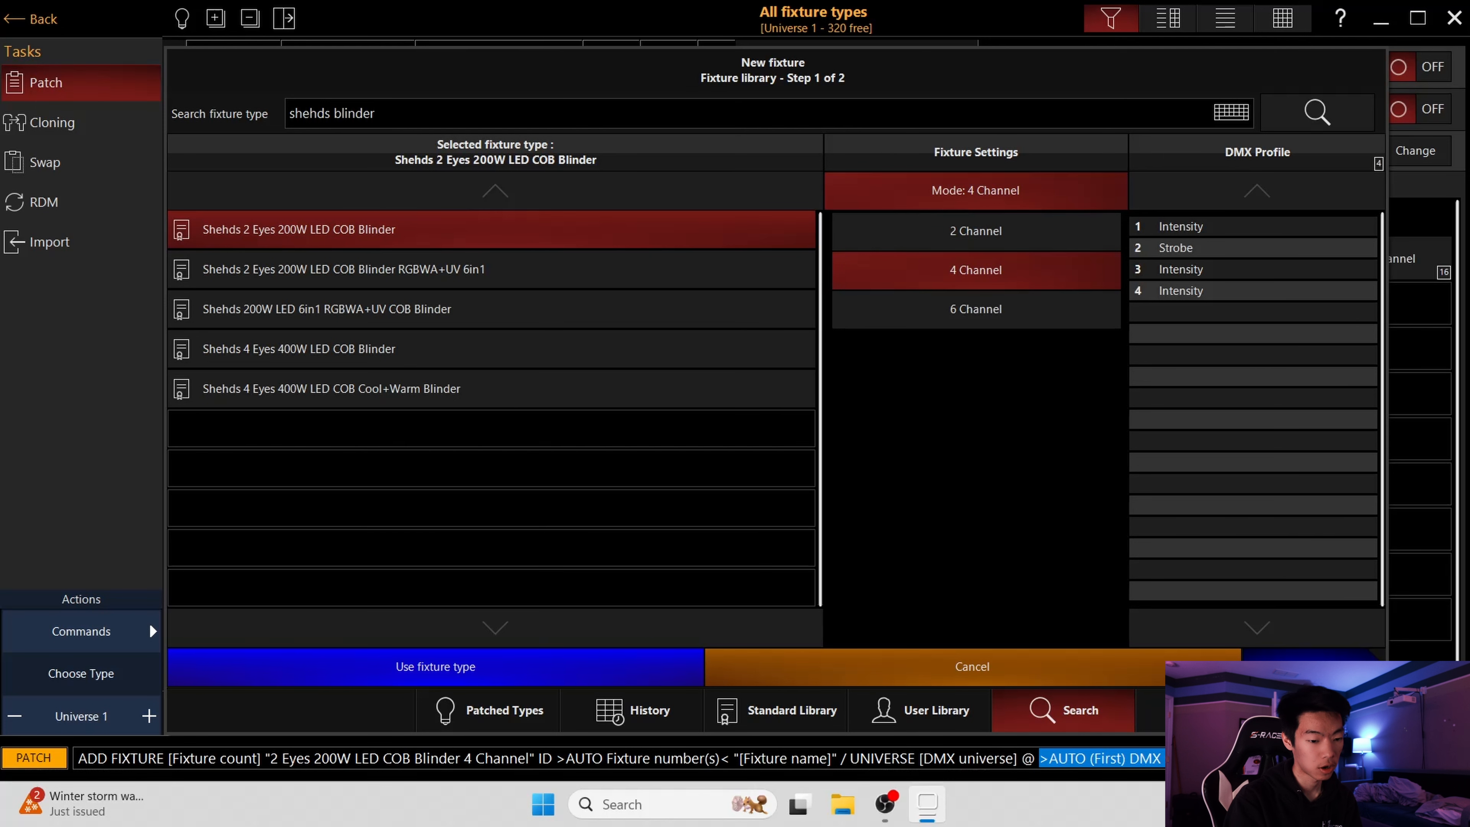
key(Return)
- Patch 4 fixtures named "Blinders" starting at DMX address 193 of universe 1
text(Blinders)
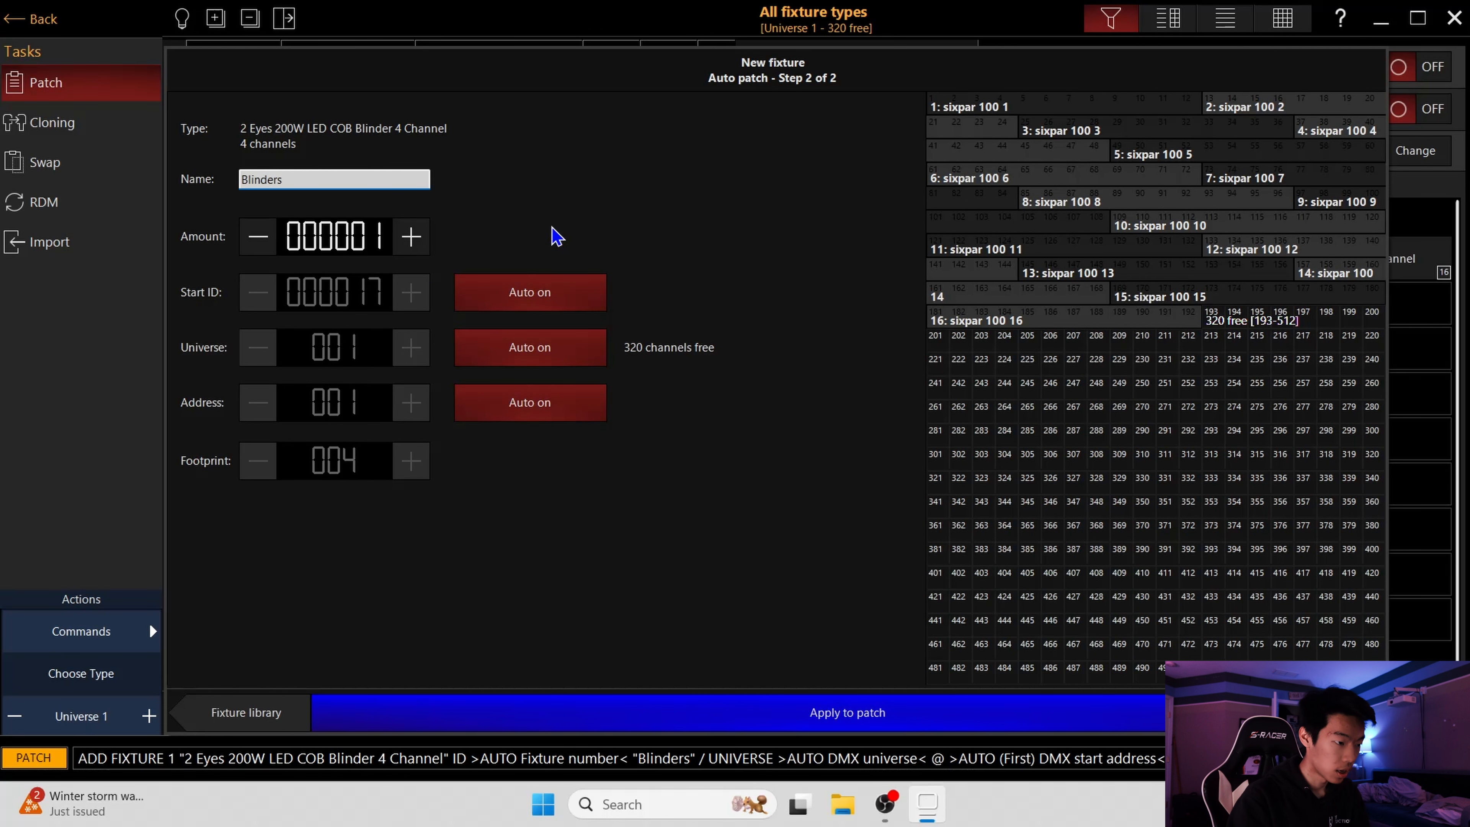
click(362, 252)
text(4)
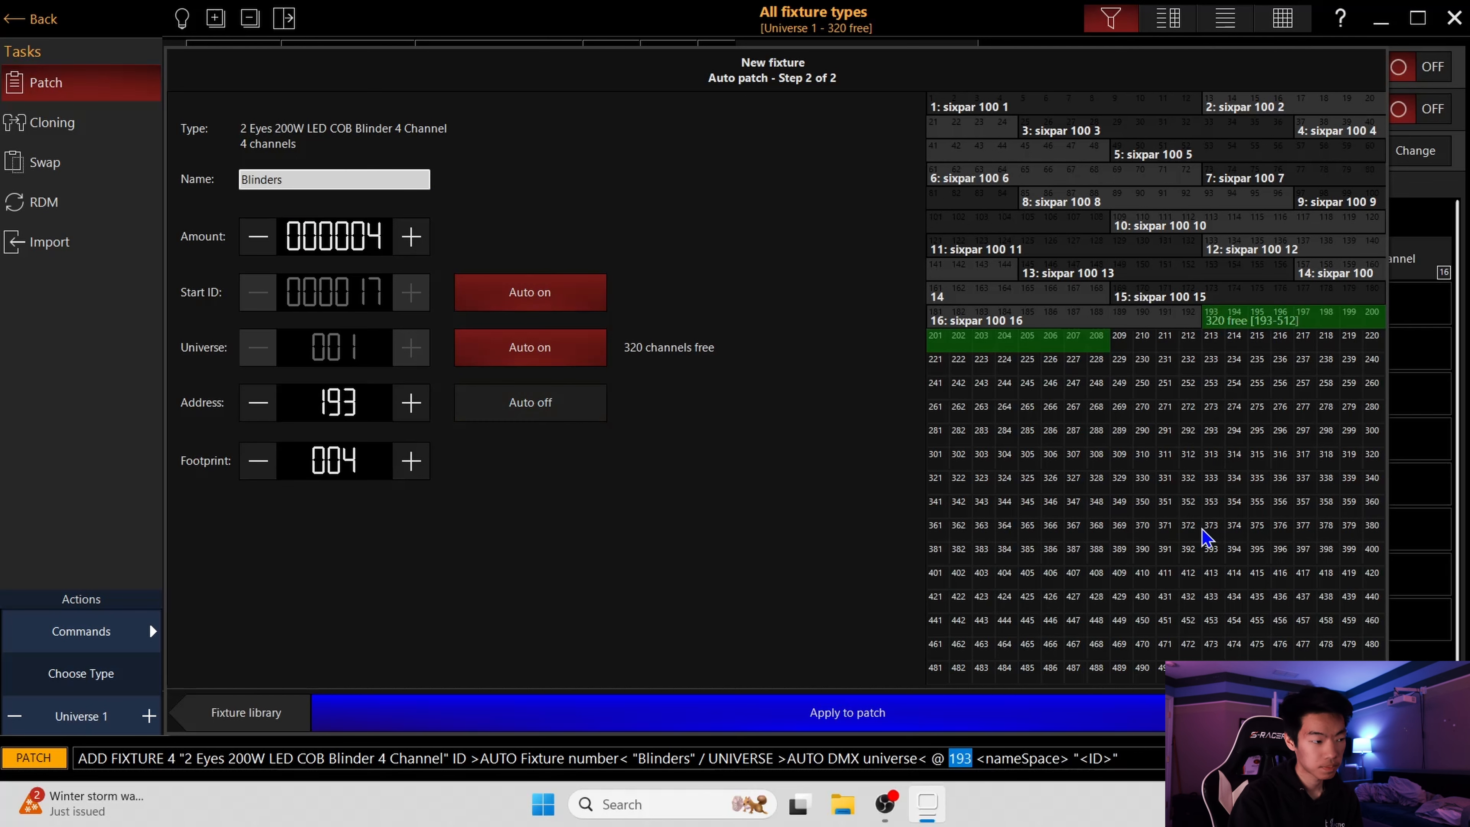
click(886, 720)
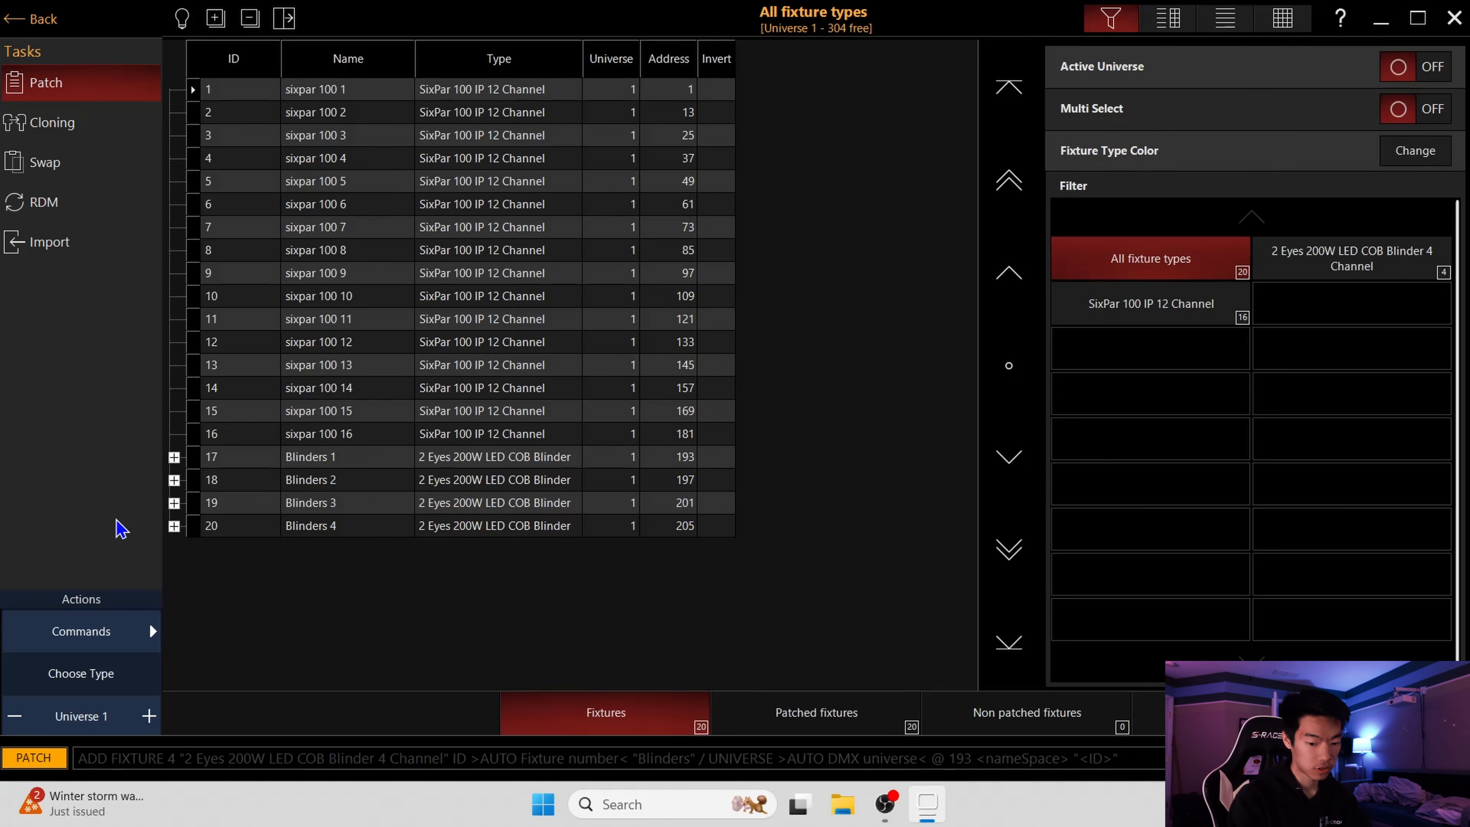
- Start another new fixture in the patch and search the fixture library for "sixbar 1000"
click(71, 623)
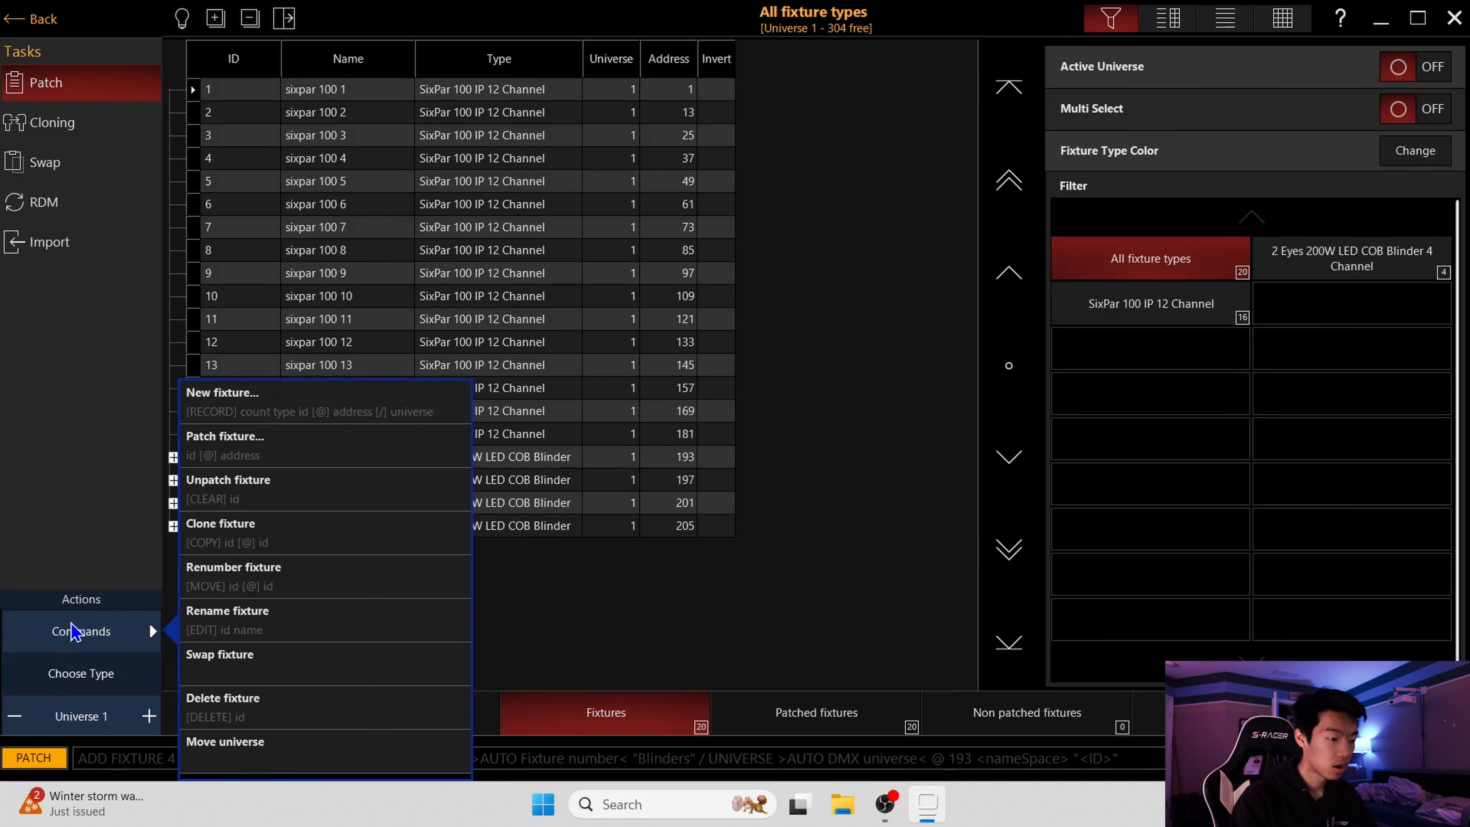
click(288, 408)
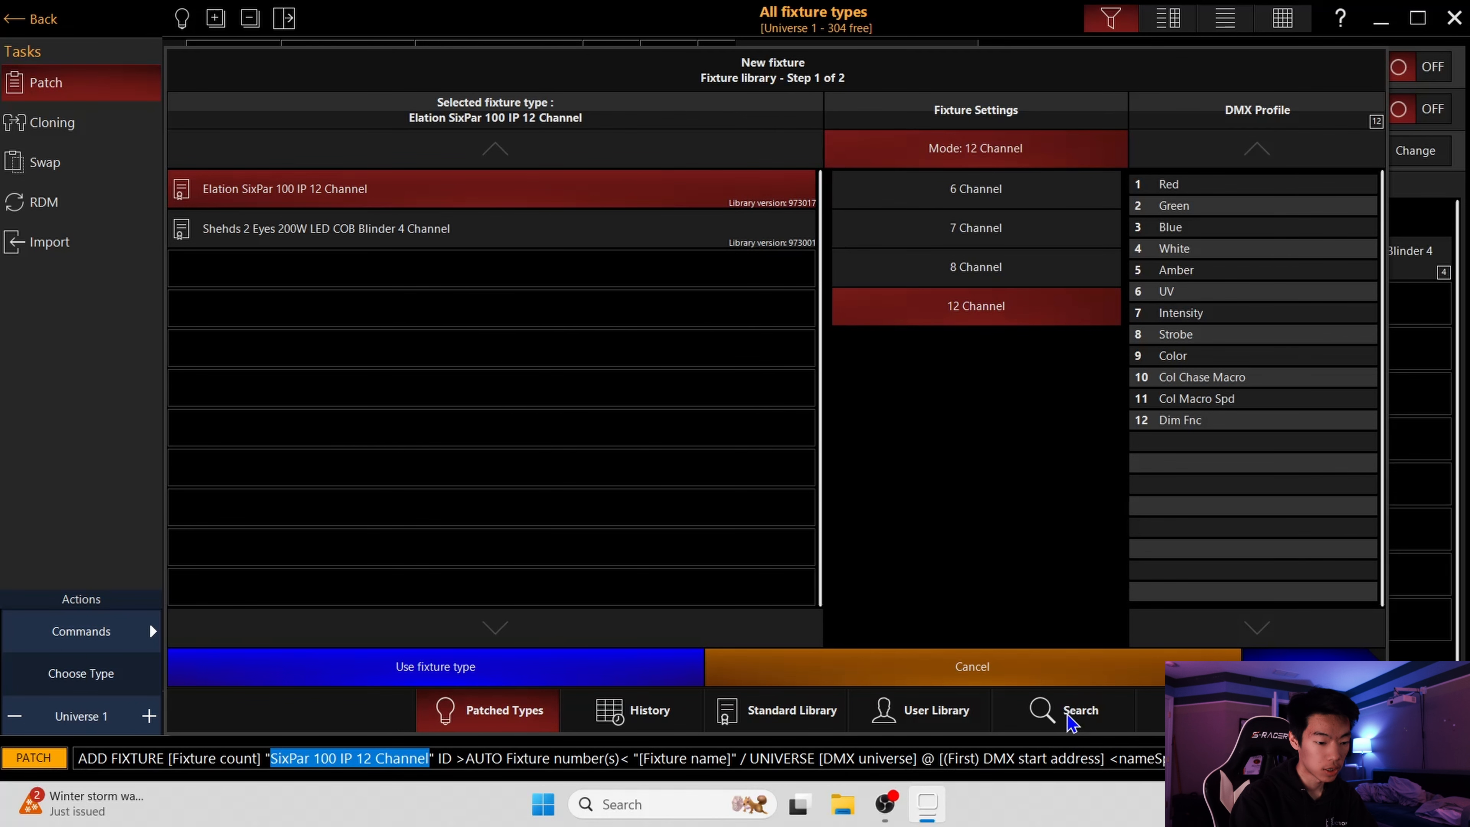
click(1077, 713)
text(sixbar 1000)
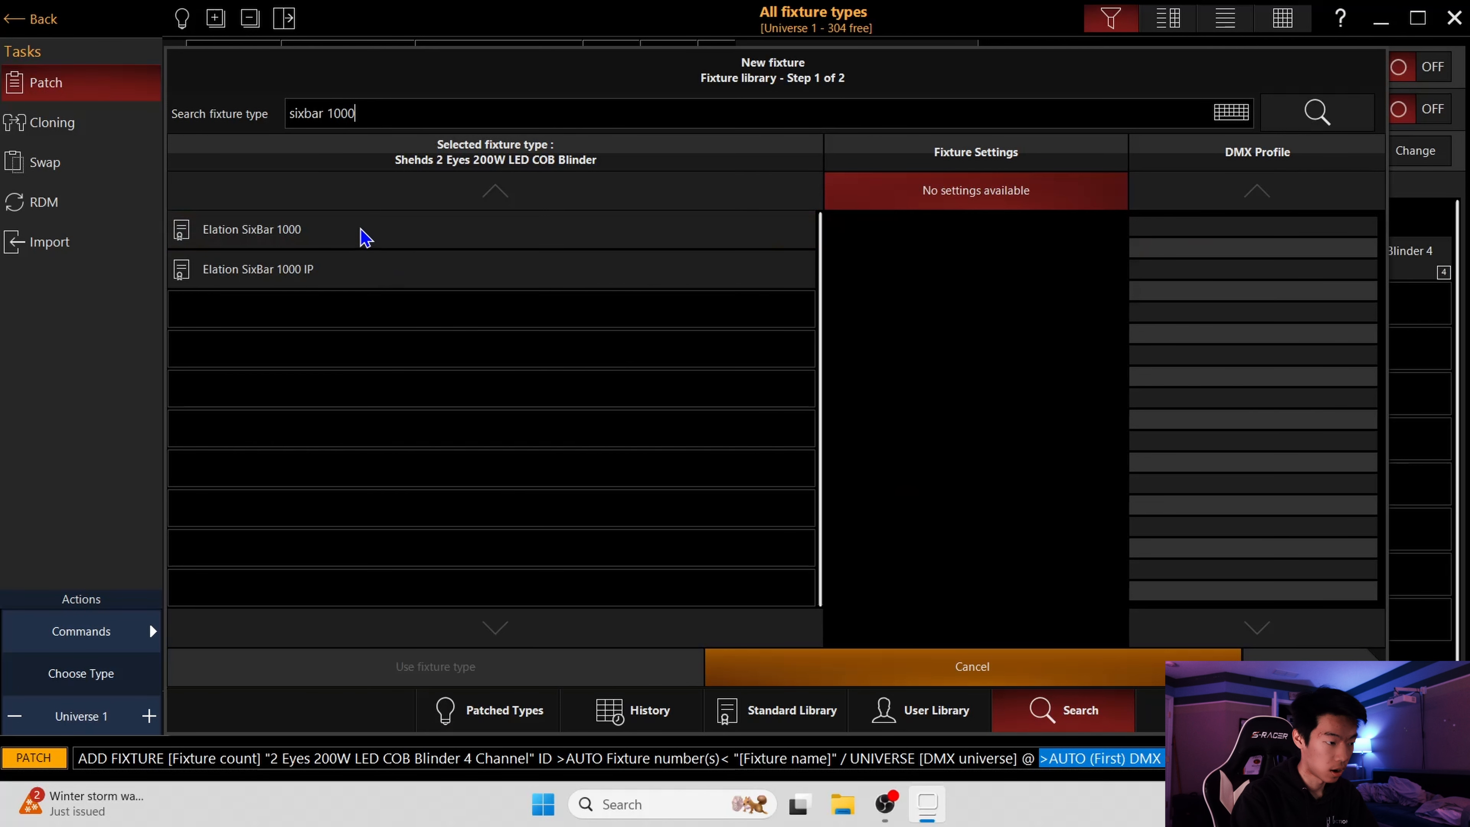
- Compare modes 7 and 8 of the Elation SixBar 1000 and use it in mode 7 with the virtual dimmer on
click(357, 234)
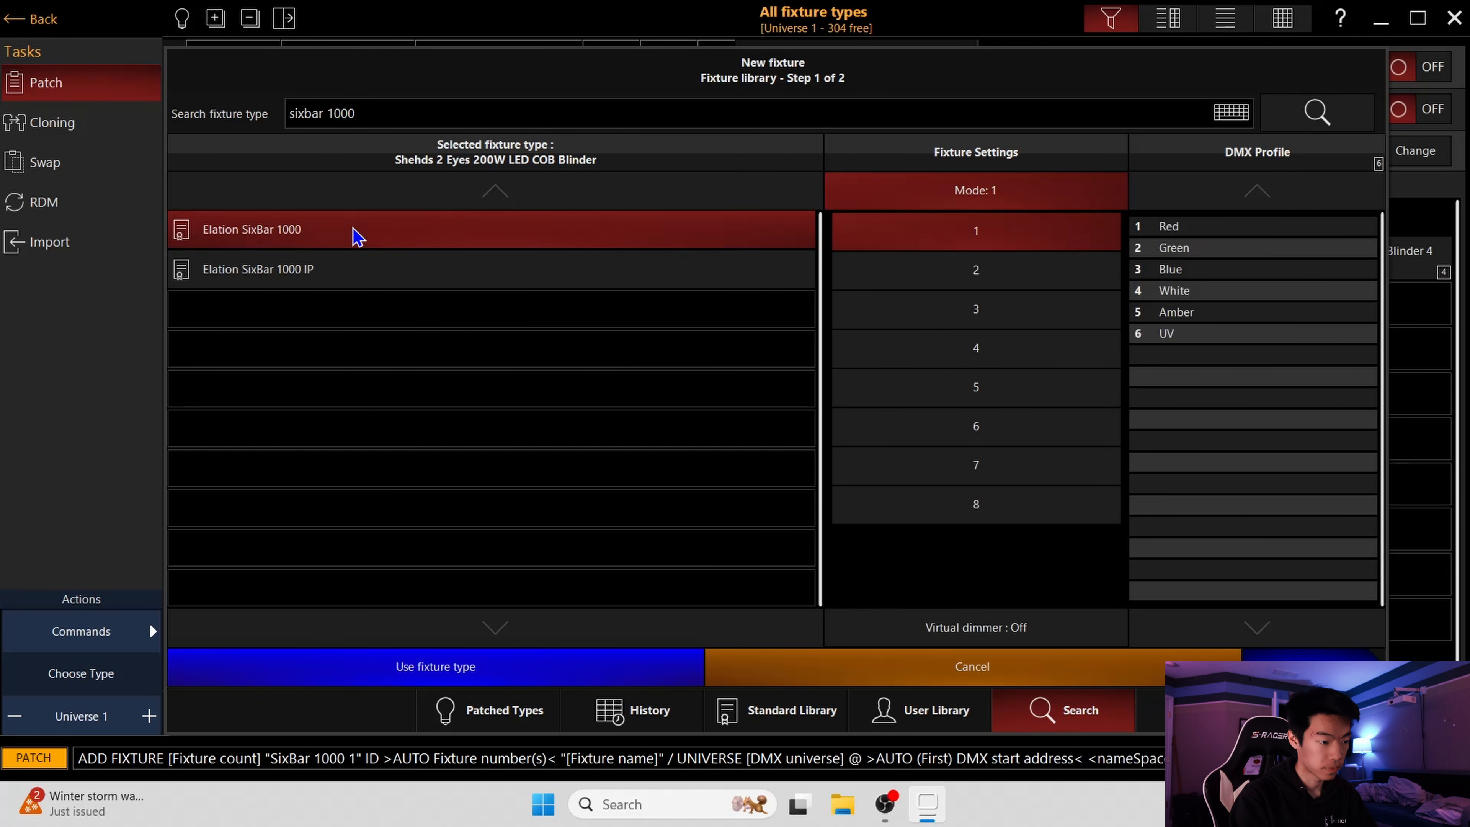
click(998, 476)
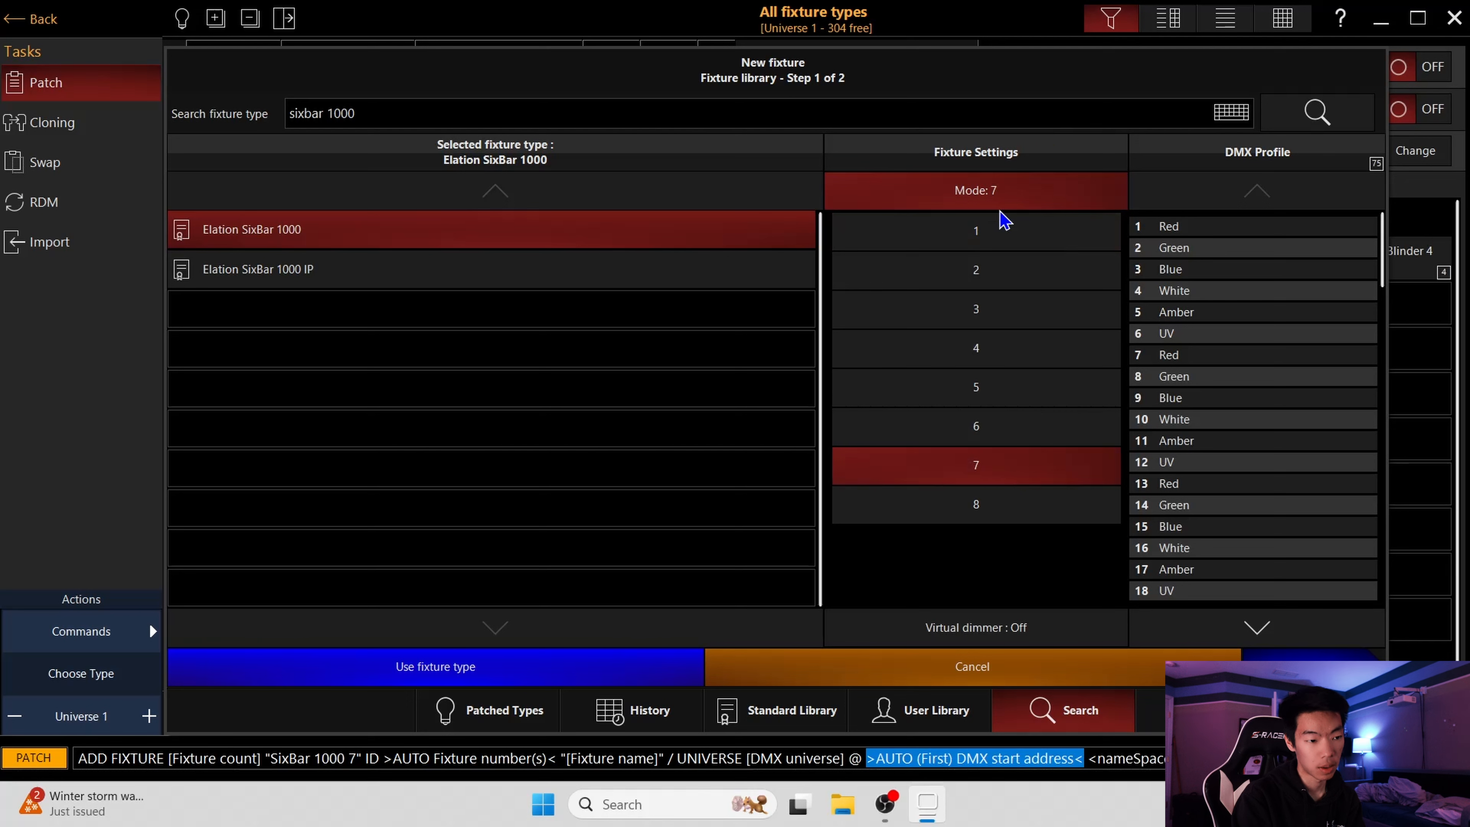
scroll(1309, 454, down, 10)
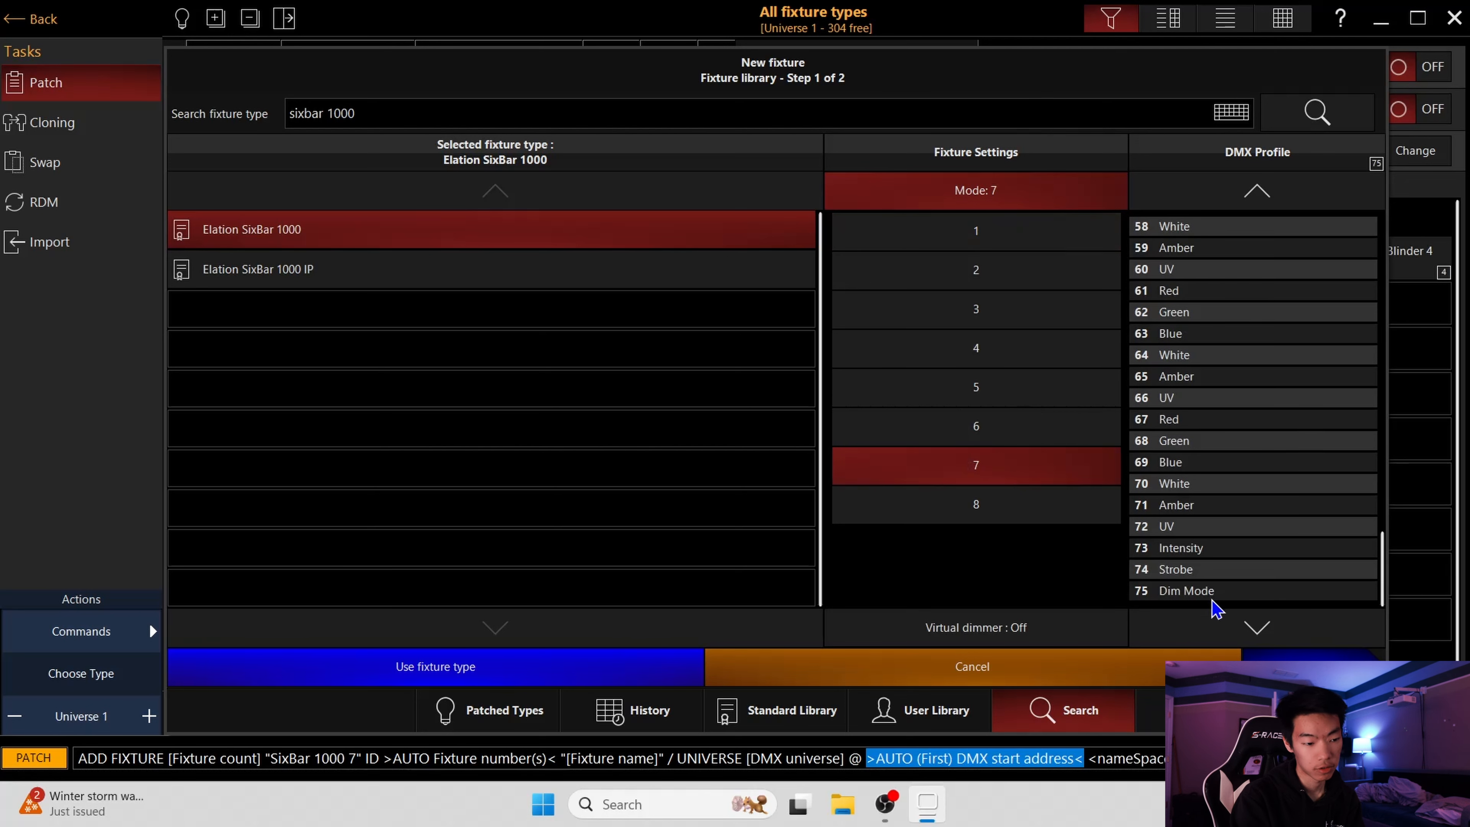
click(976, 518)
scroll(1214, 499, down, 2)
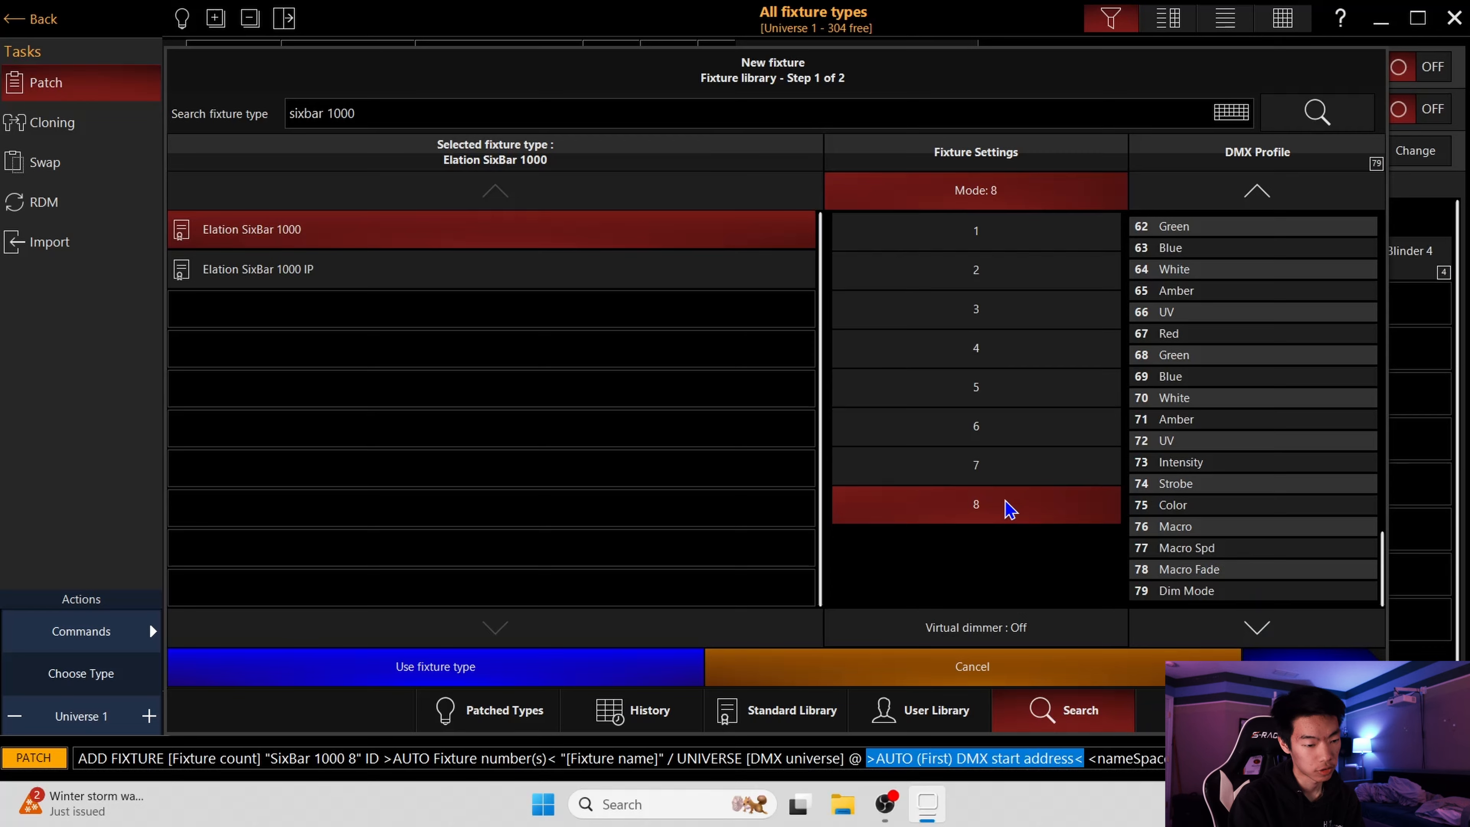
click(1000, 477)
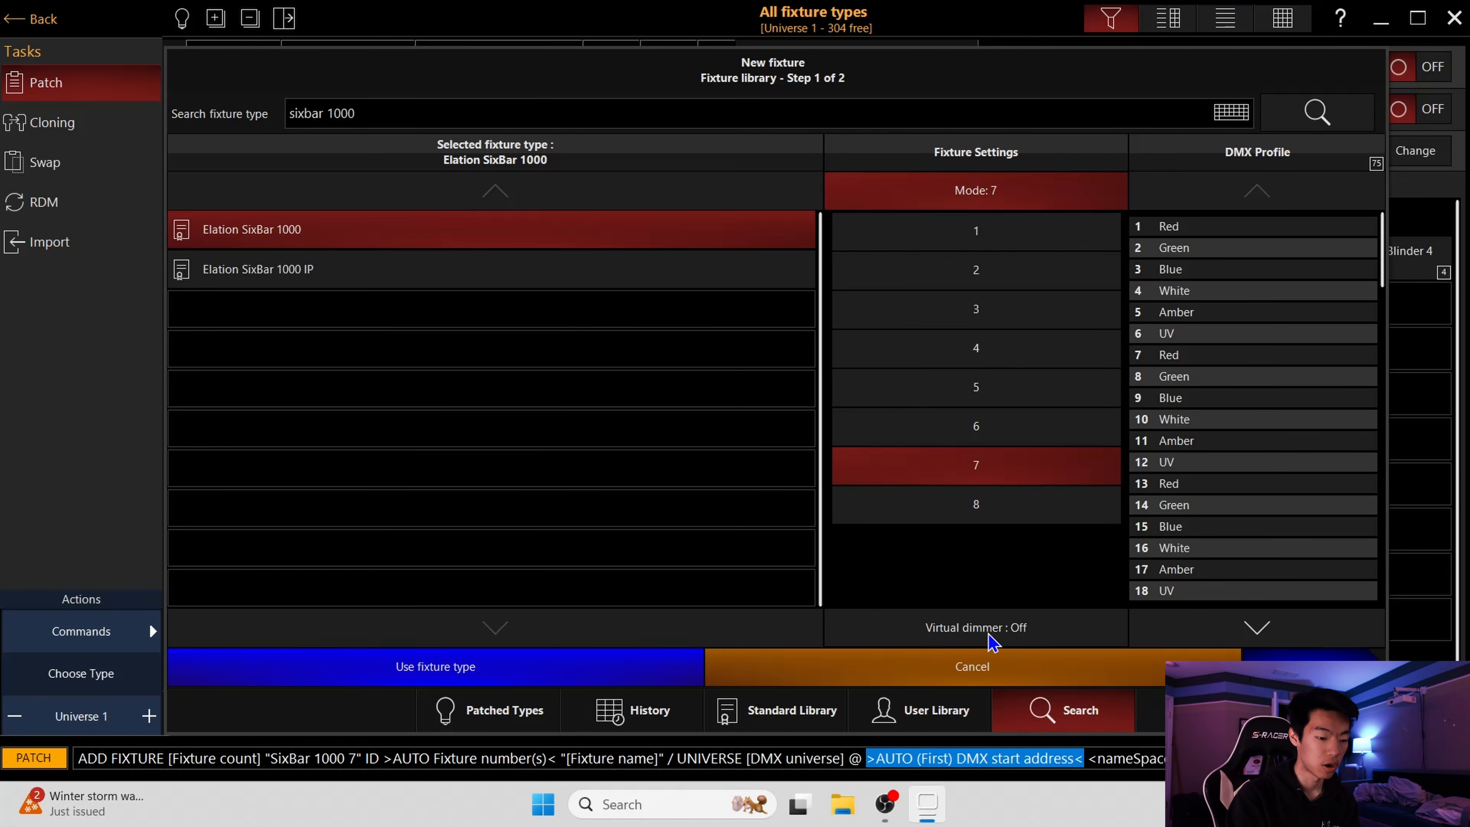
click(968, 637)
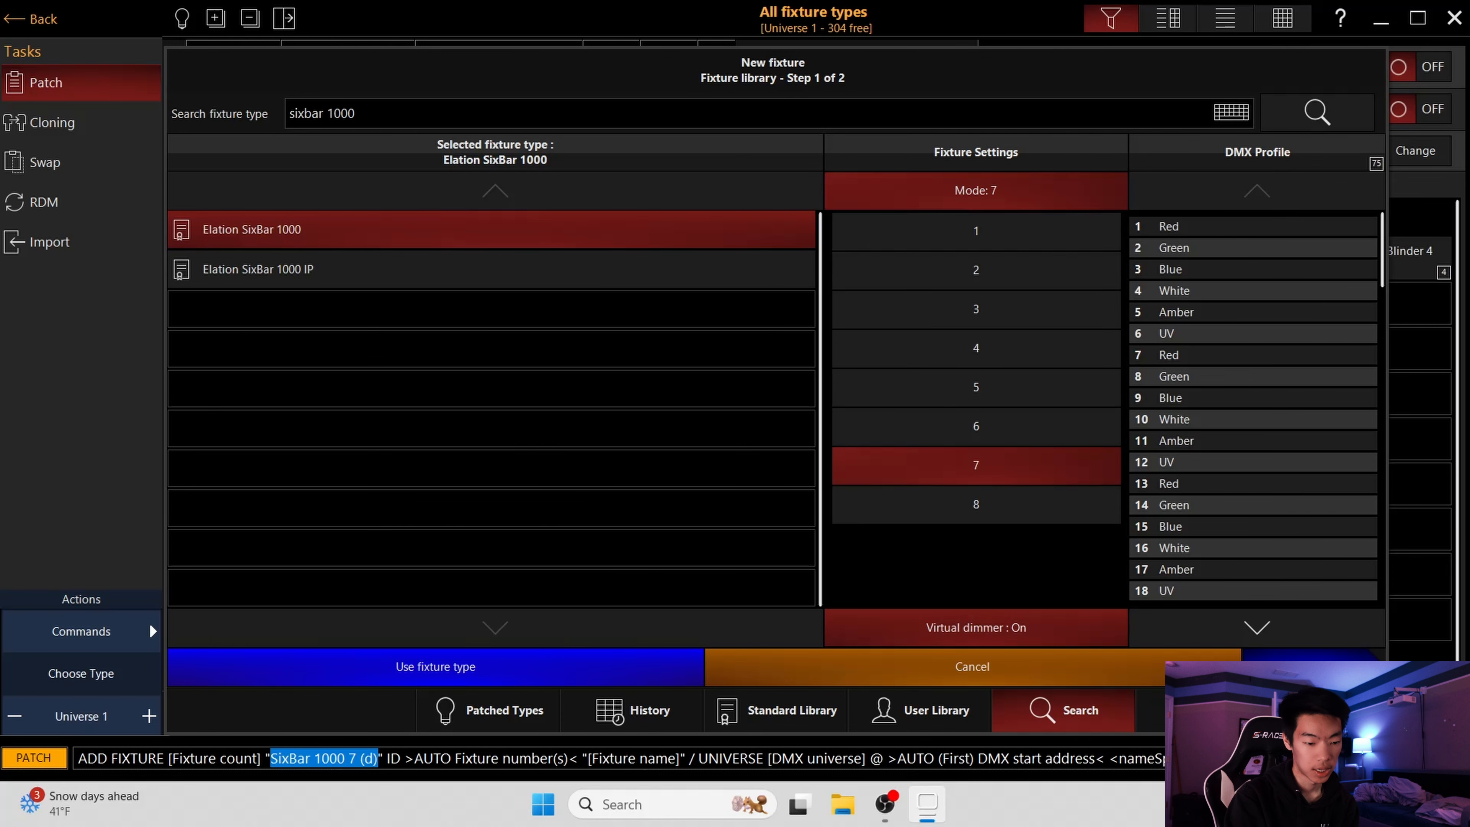
key(Return)
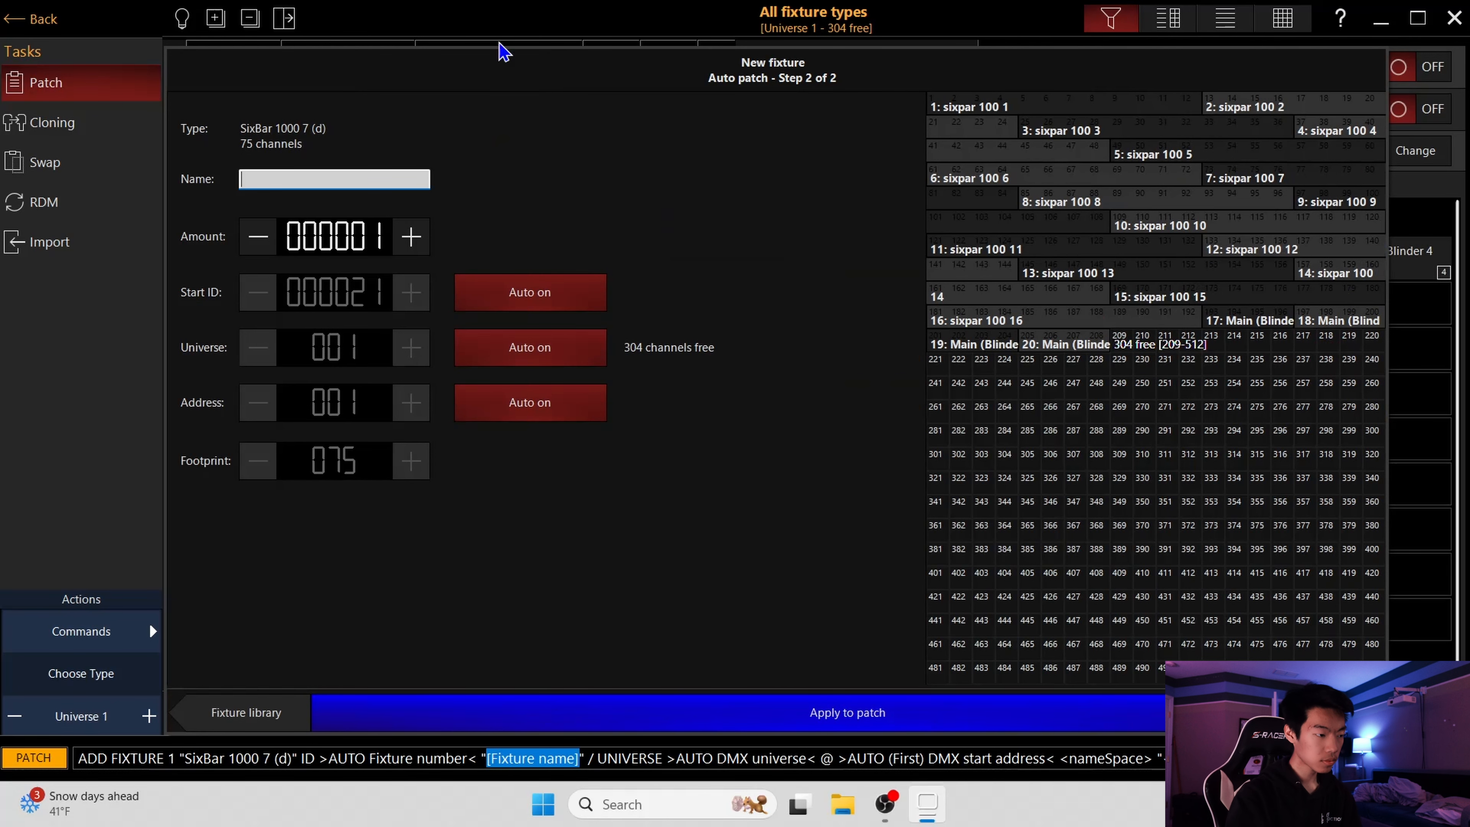
- Name the SixBar fixtures "Sixbar1000", set the amount to 4, and place them at DMX address 1 of universe 2
text(Six)
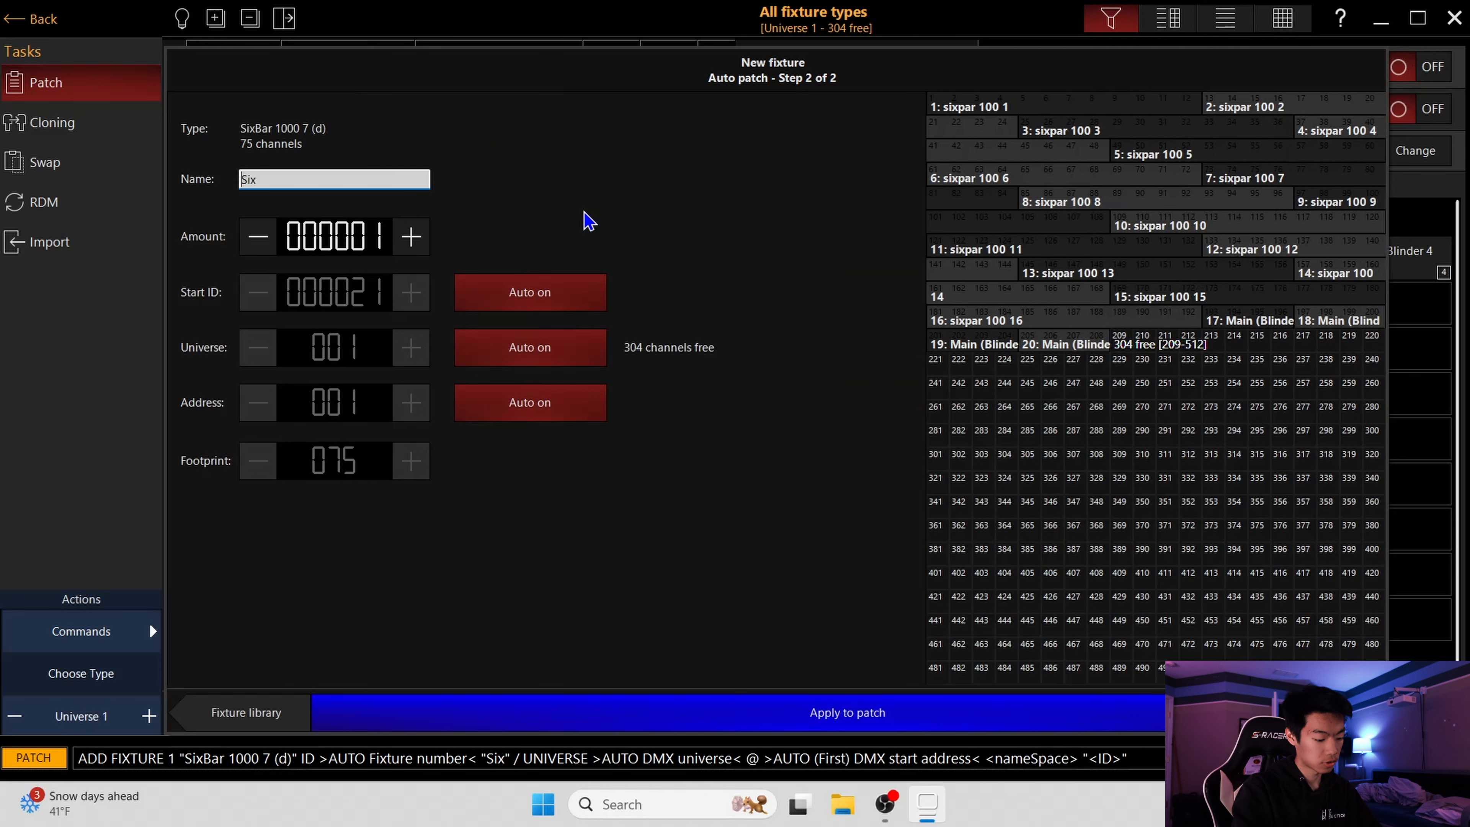
text(bar1000)
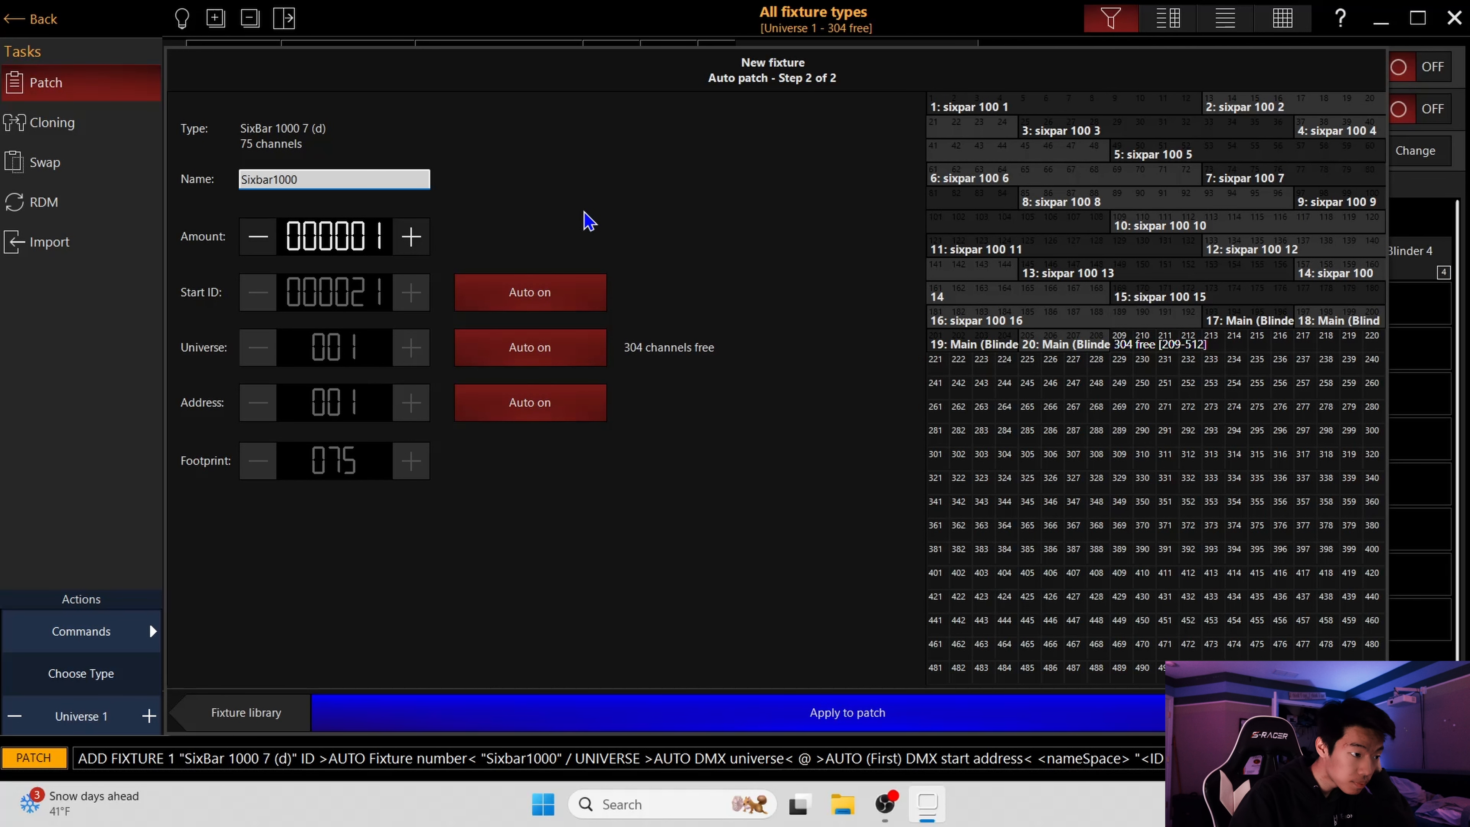
click(380, 239)
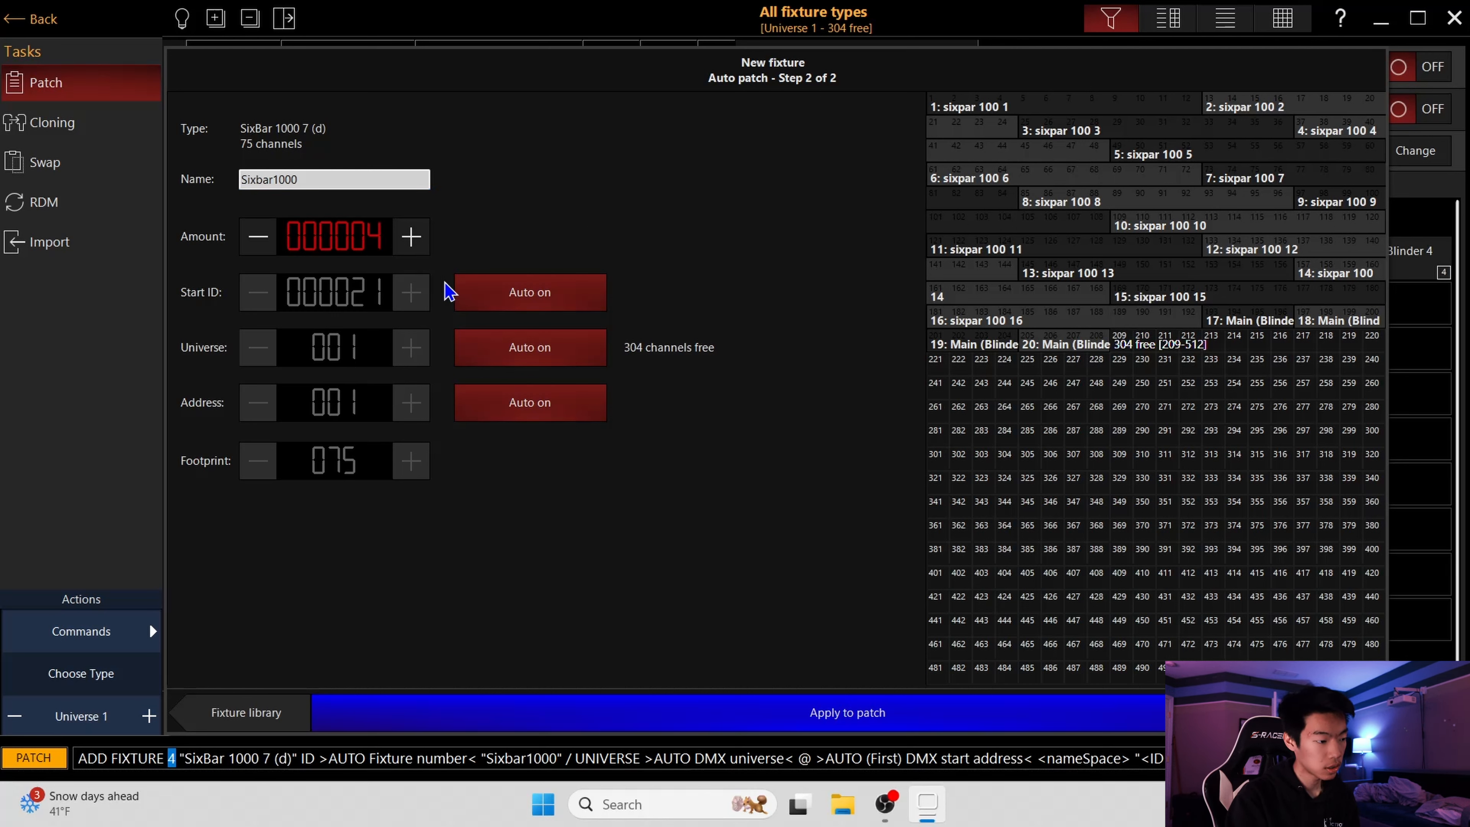
click(519, 360)
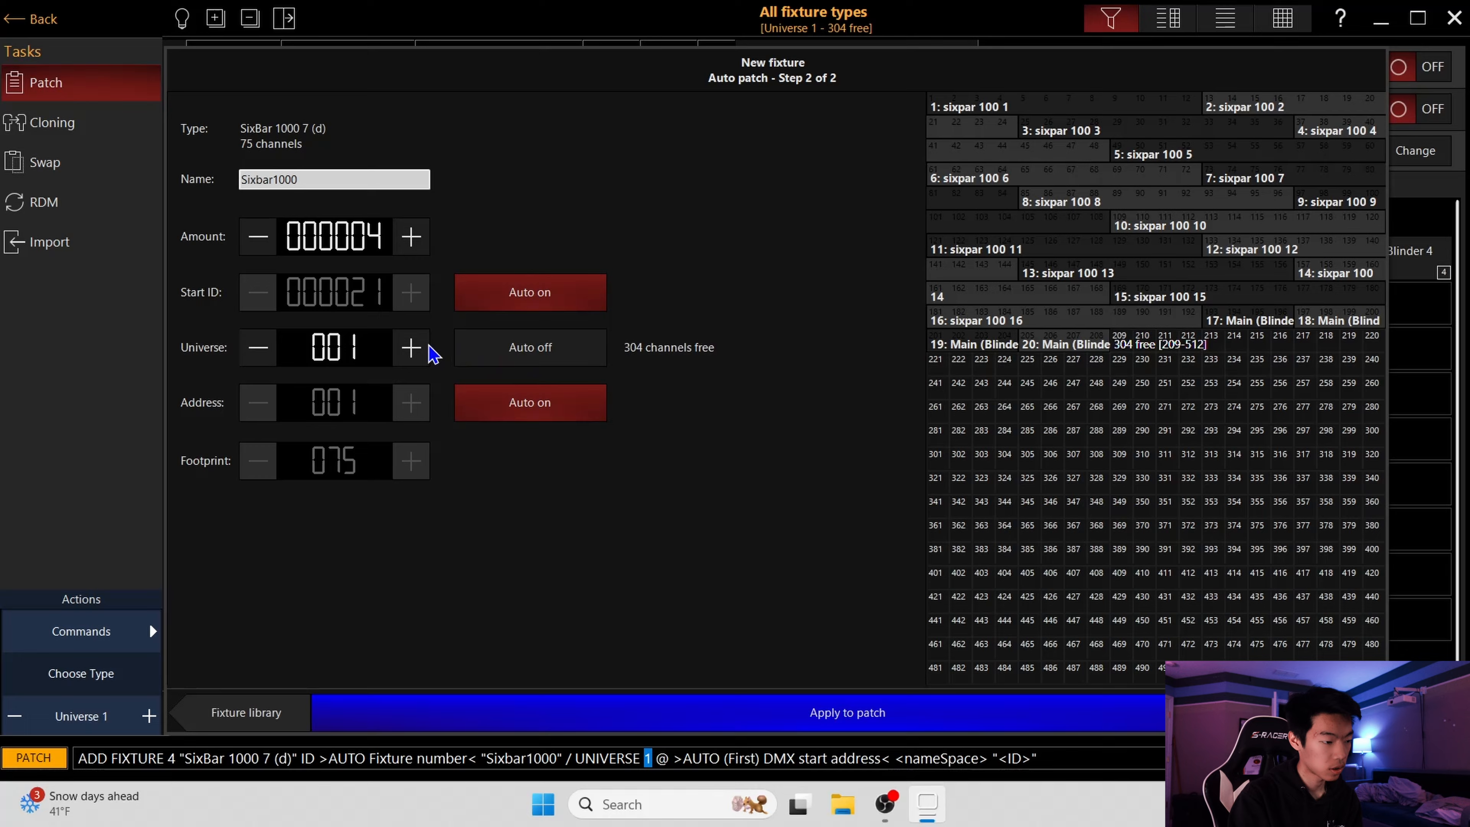
click(411, 347)
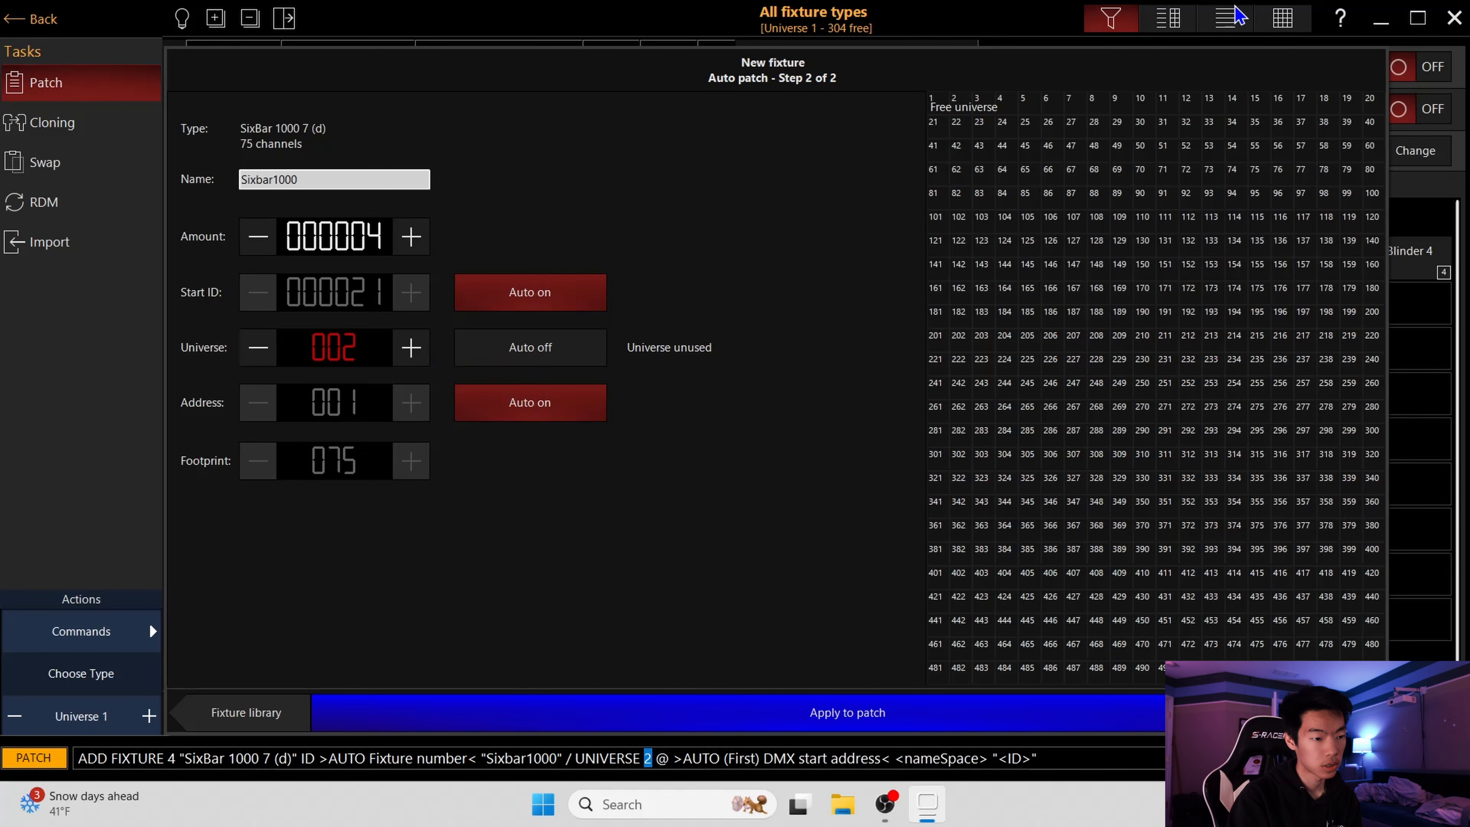
click(934, 108)
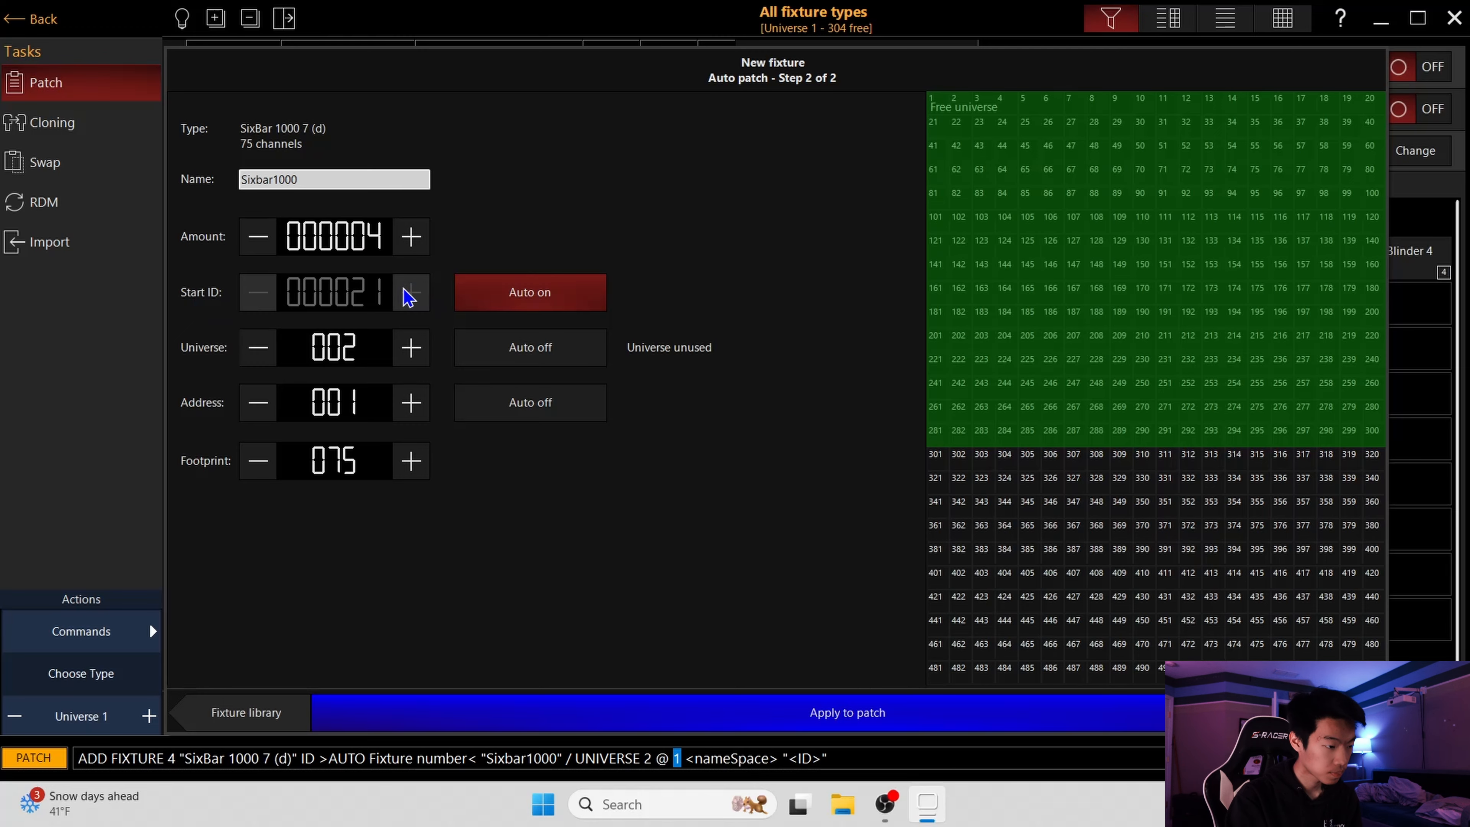
- Set the SixBar fixtures' start ID to 200 instead of automatic numbering and apply them to the patch
click(489, 291)
click(366, 295)
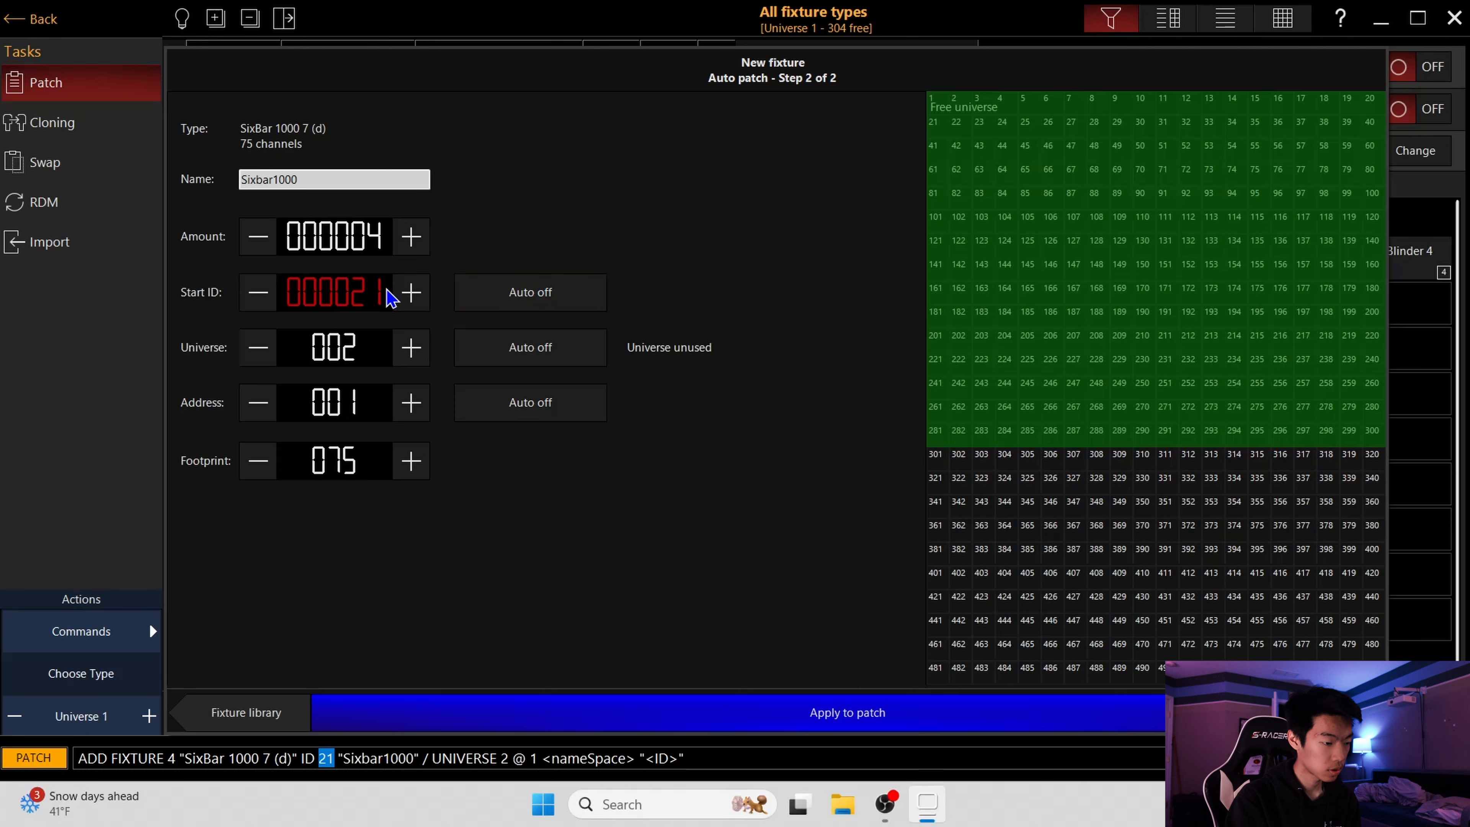
text(200)
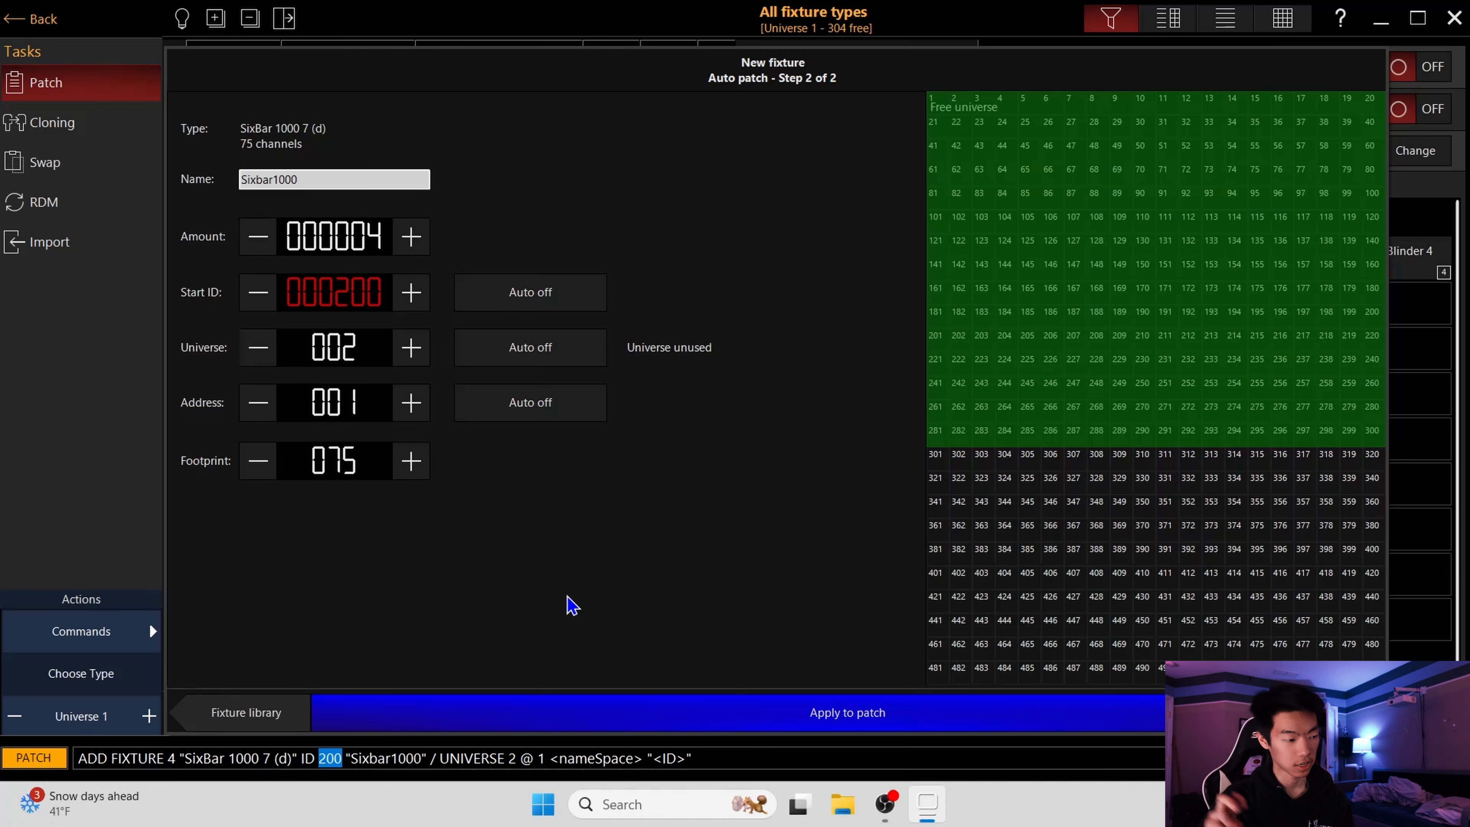
click(702, 709)
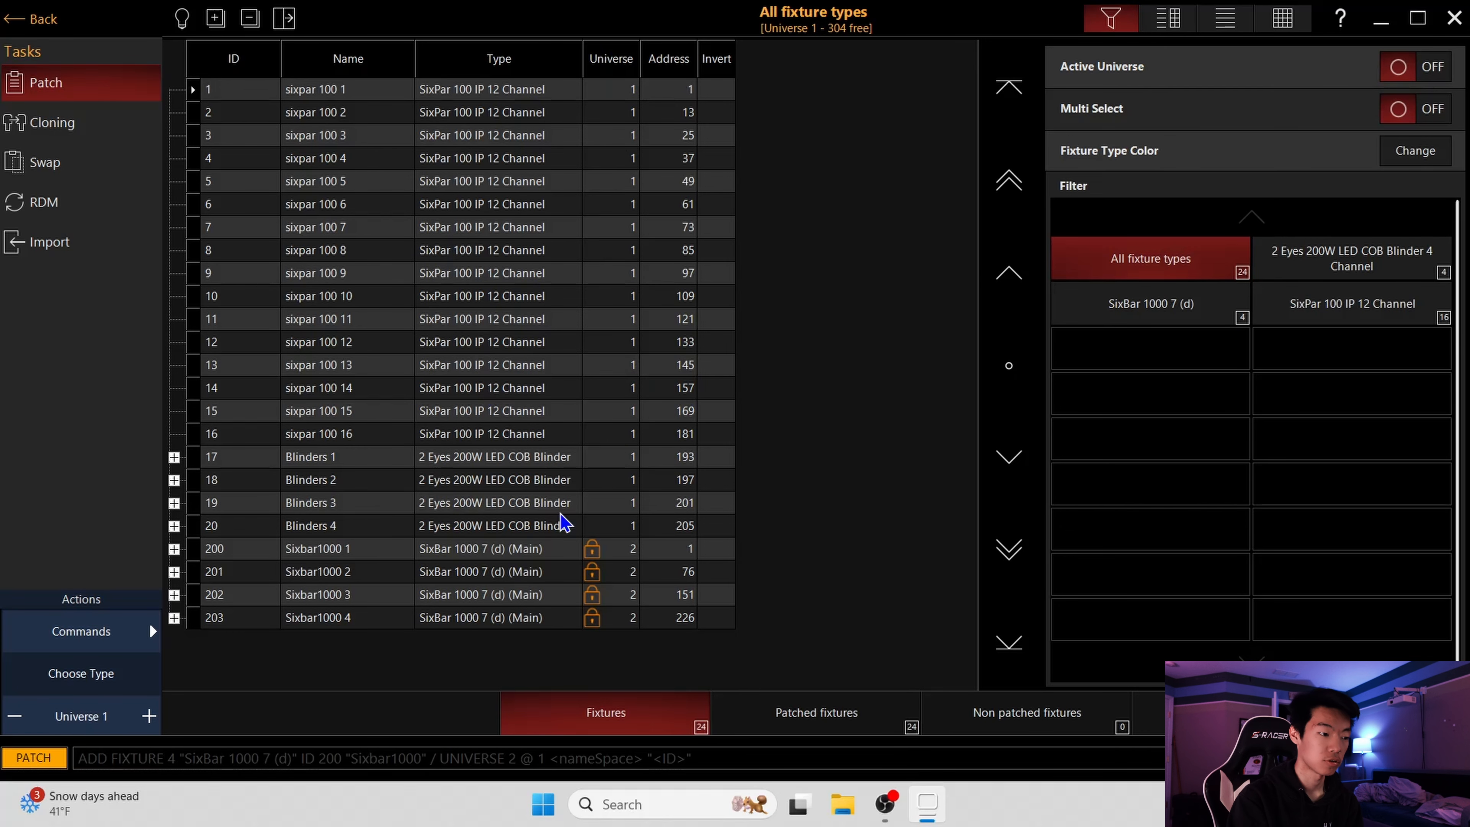
- Start another new fixture in the patch and search the fixture library for "shehds 200w rgb"
click(136, 648)
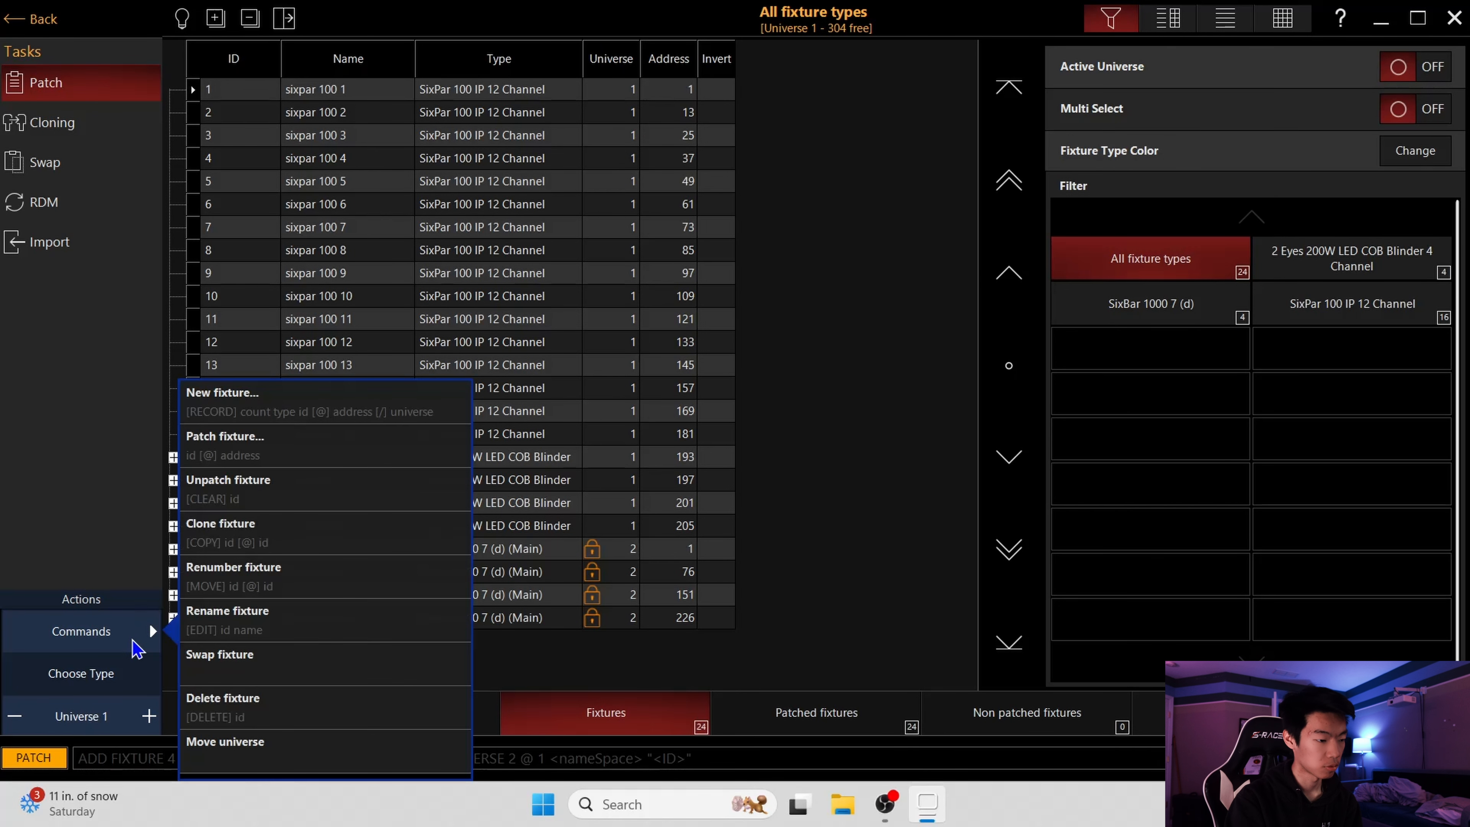
click(291, 411)
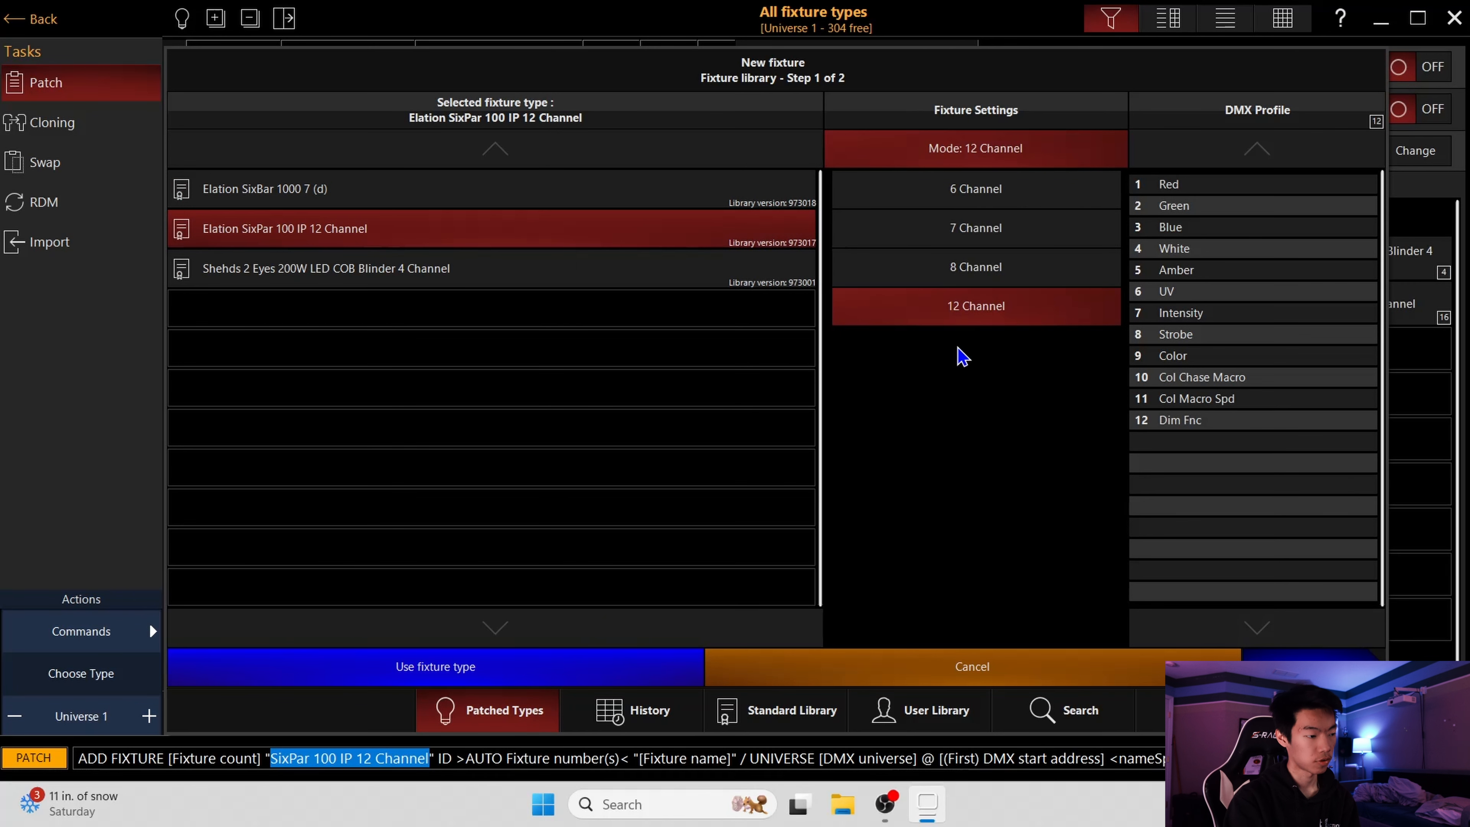
click(1047, 707)
- Choose the Shehds LED 200W RGB Flash in 24 Channel mode with the virtual dimmer on and proceed to its patch settings
click(437, 387)
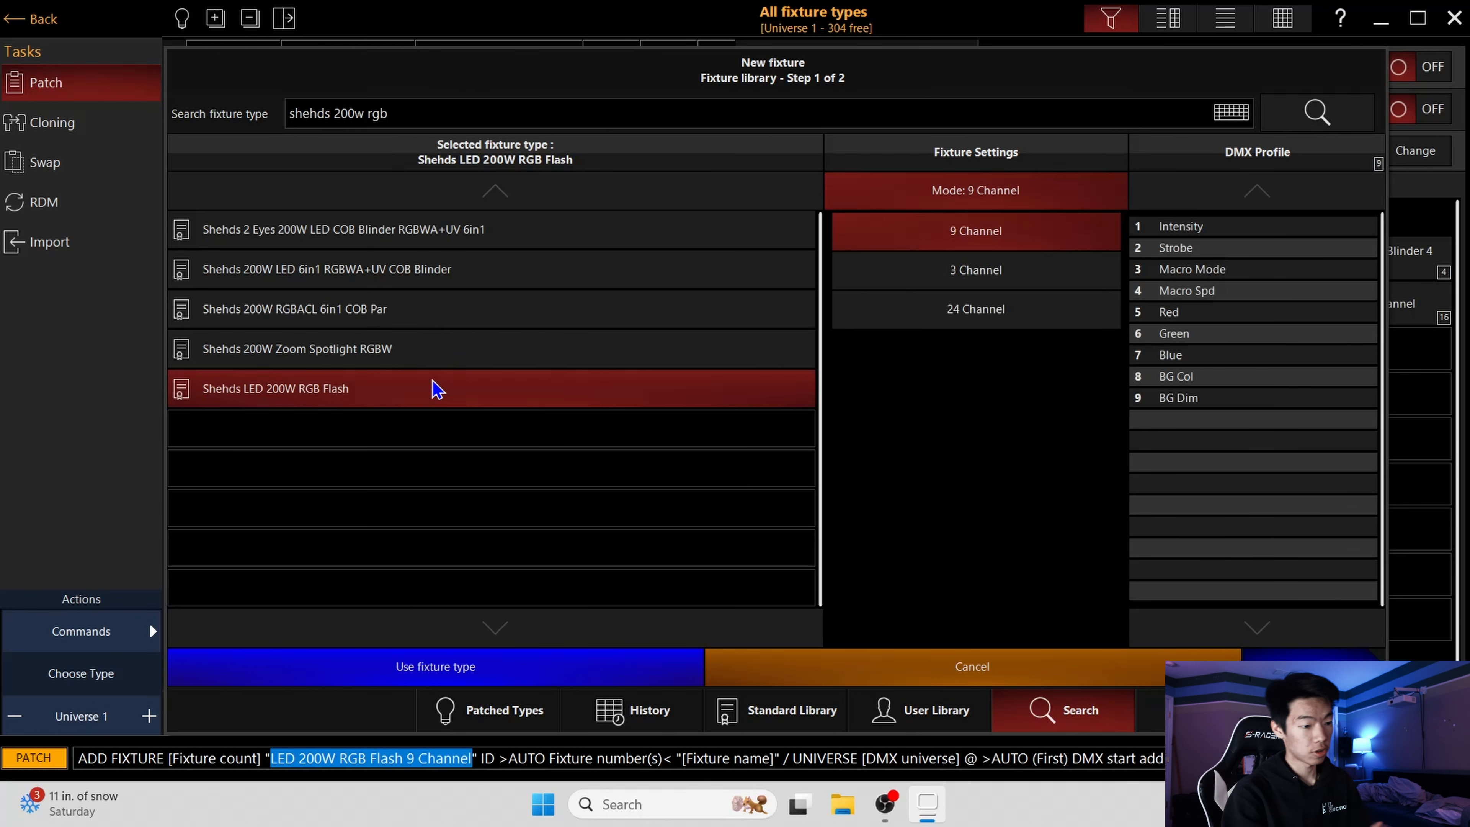
click(990, 314)
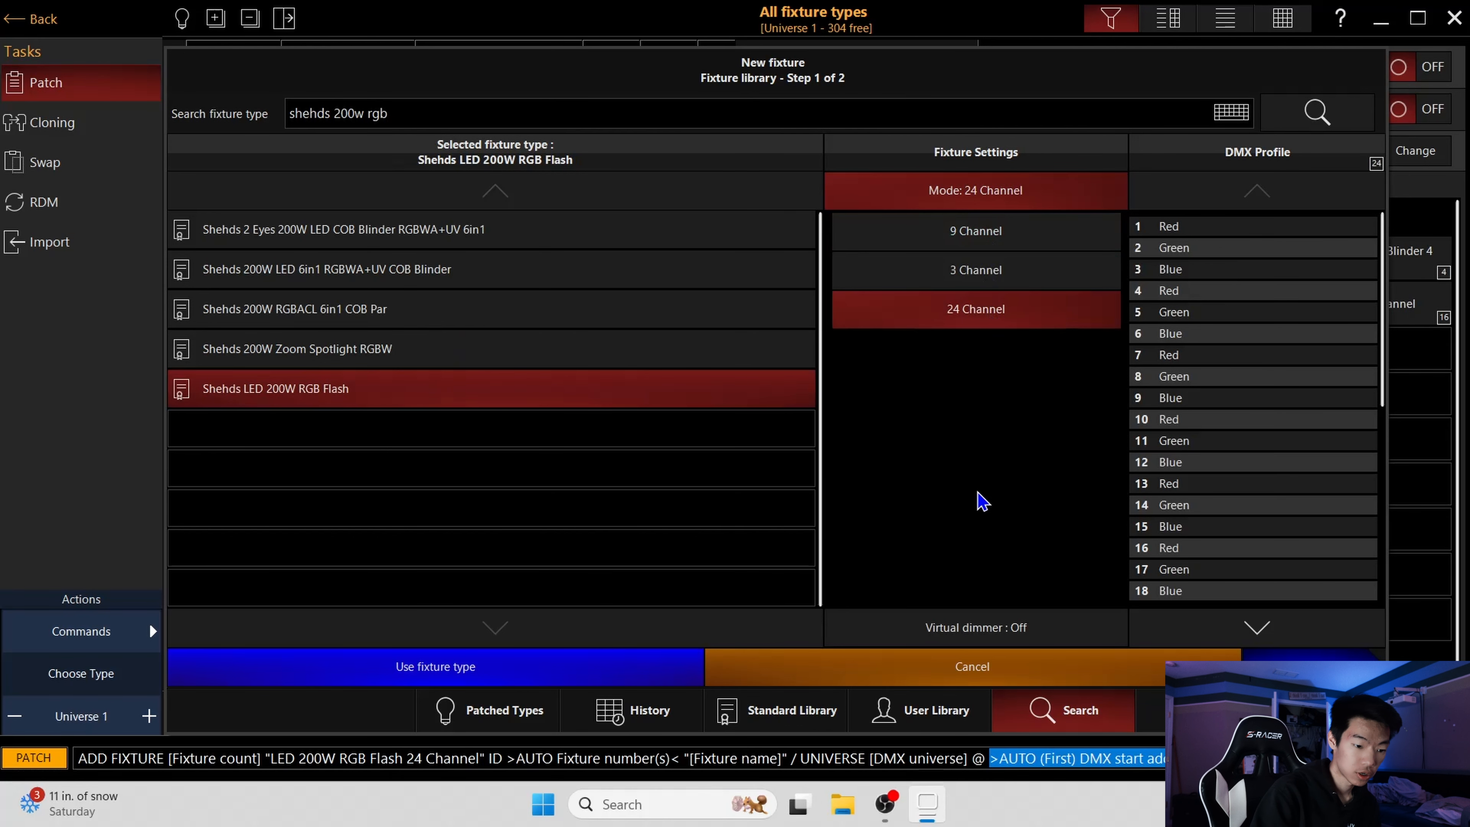
click(956, 622)
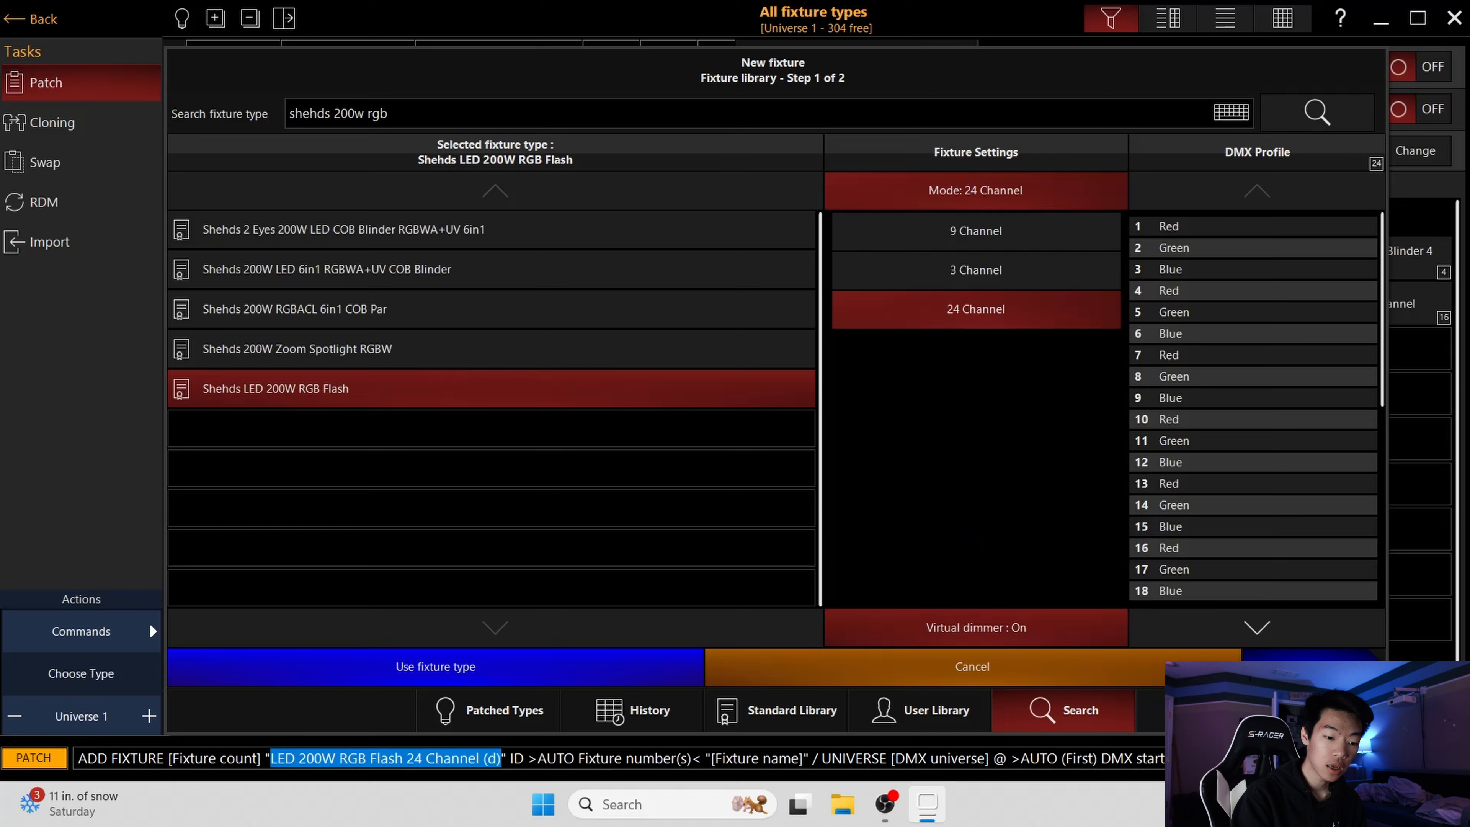
click(1308, 672)
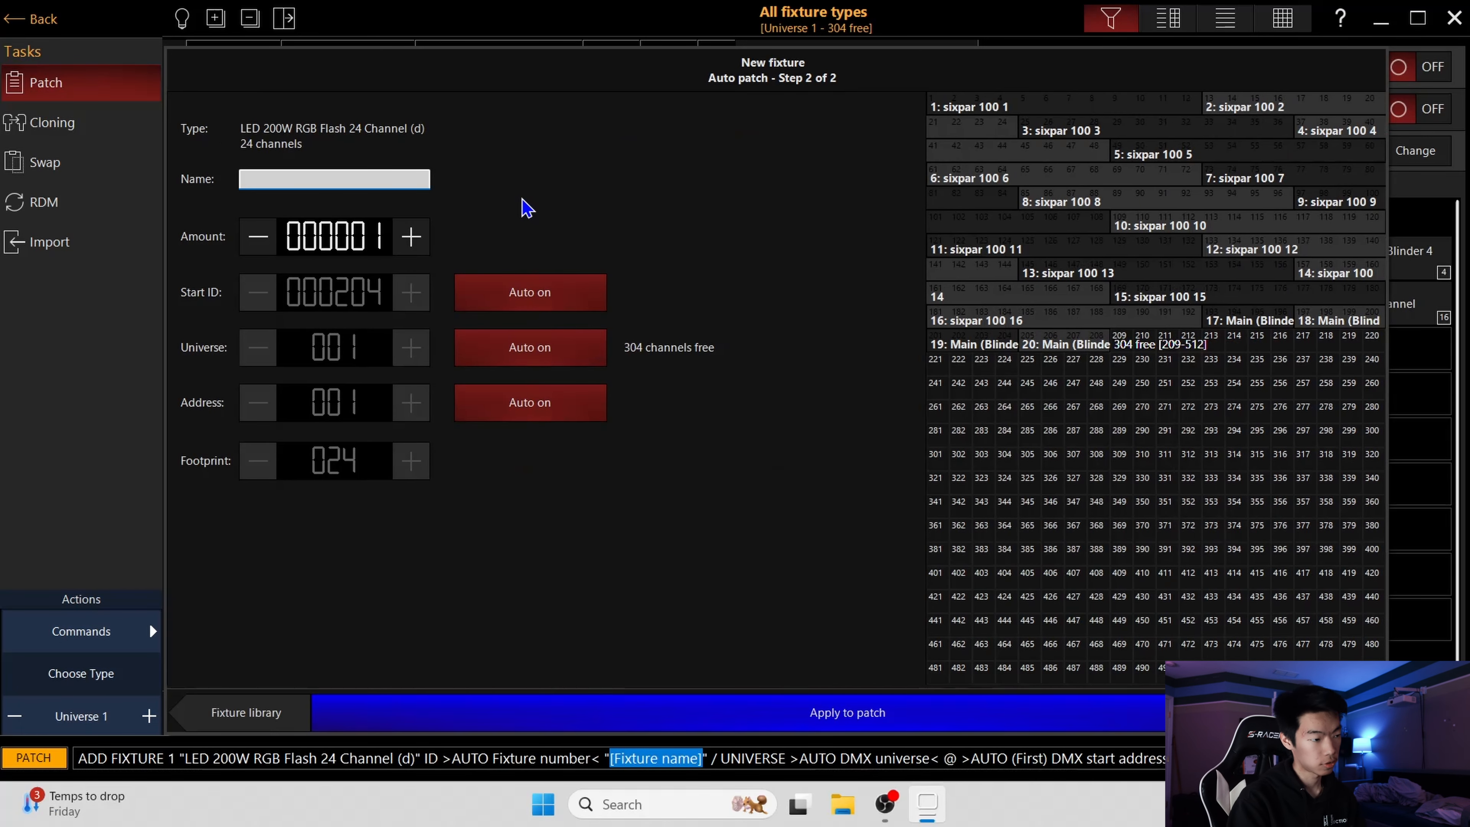
- Name the Shehds flash fixtures "Strobes", set the amount to 2 at universe 2, address 301, and apply them to the patch
text(Strobes)
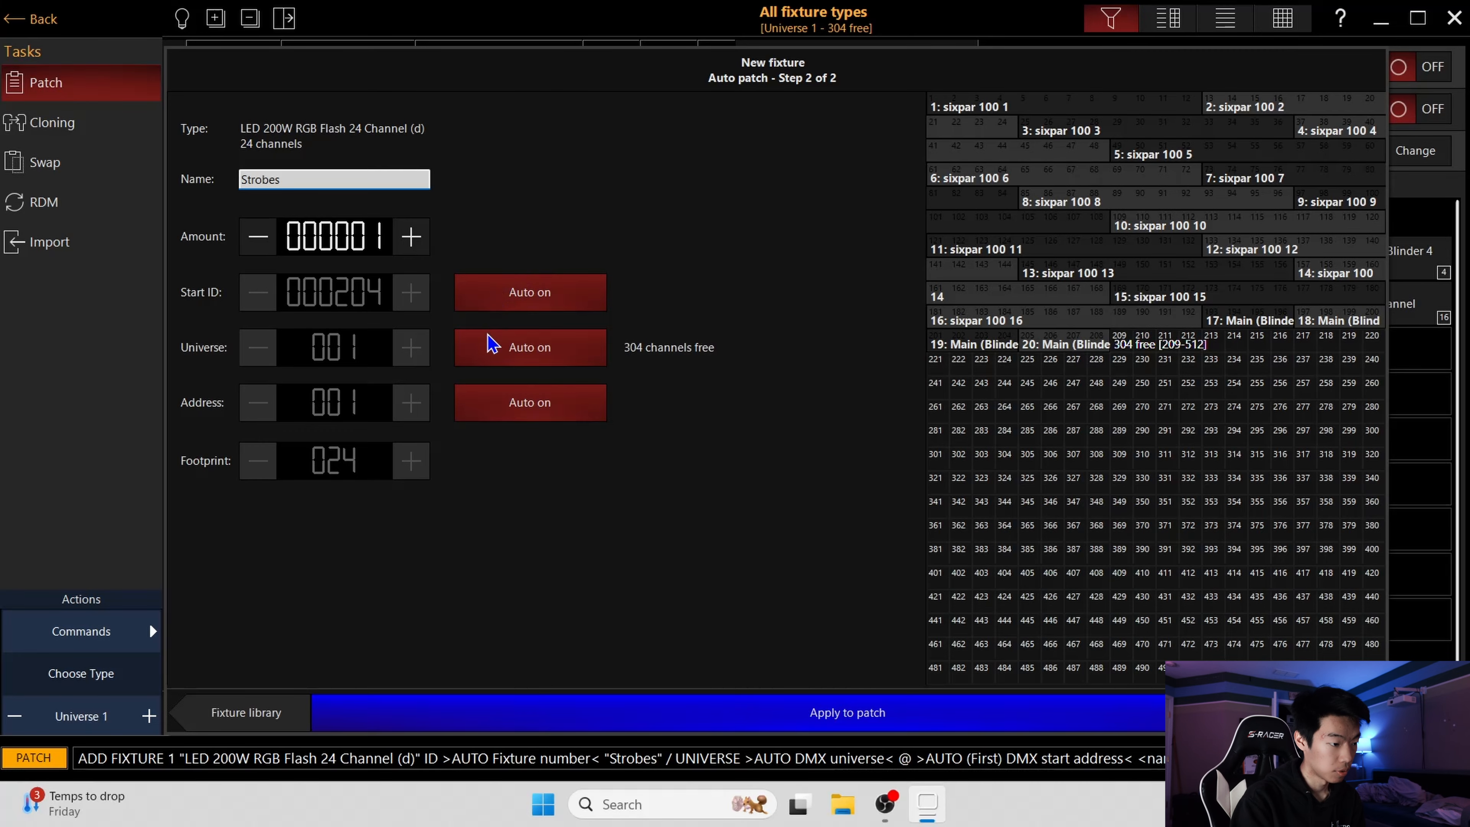
click(494, 346)
click(412, 348)
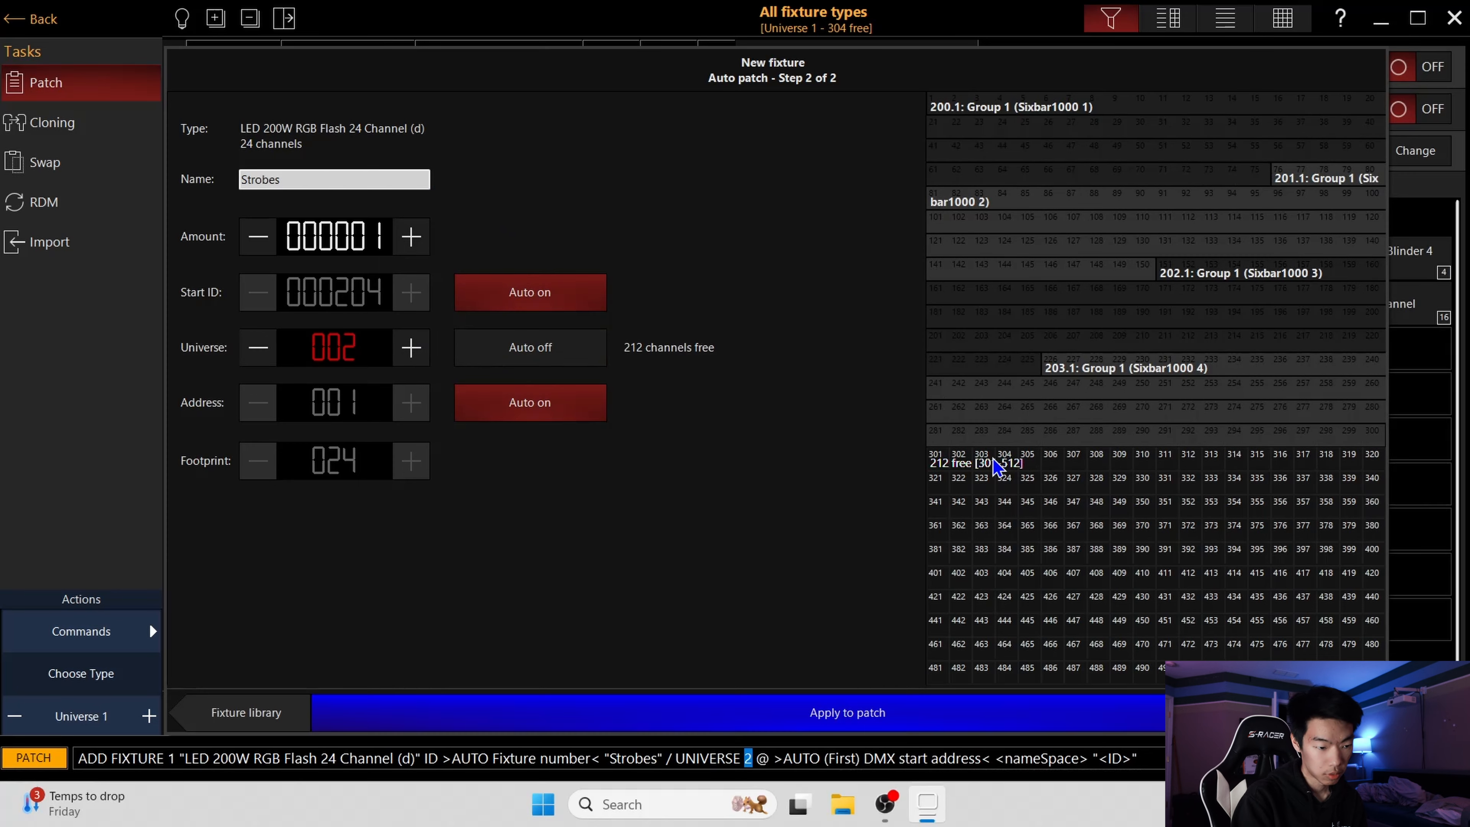
click(939, 463)
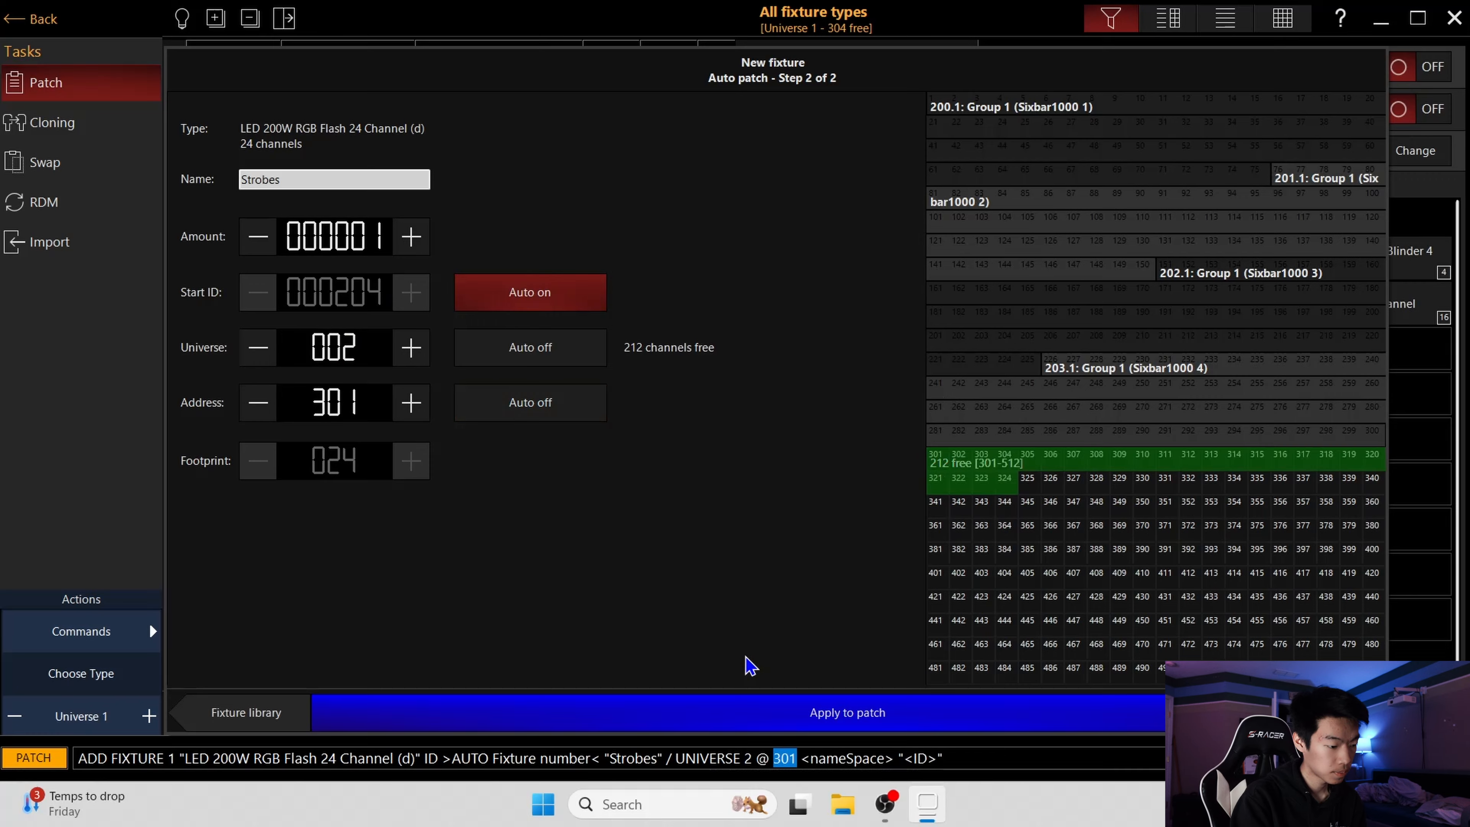
click(411, 236)
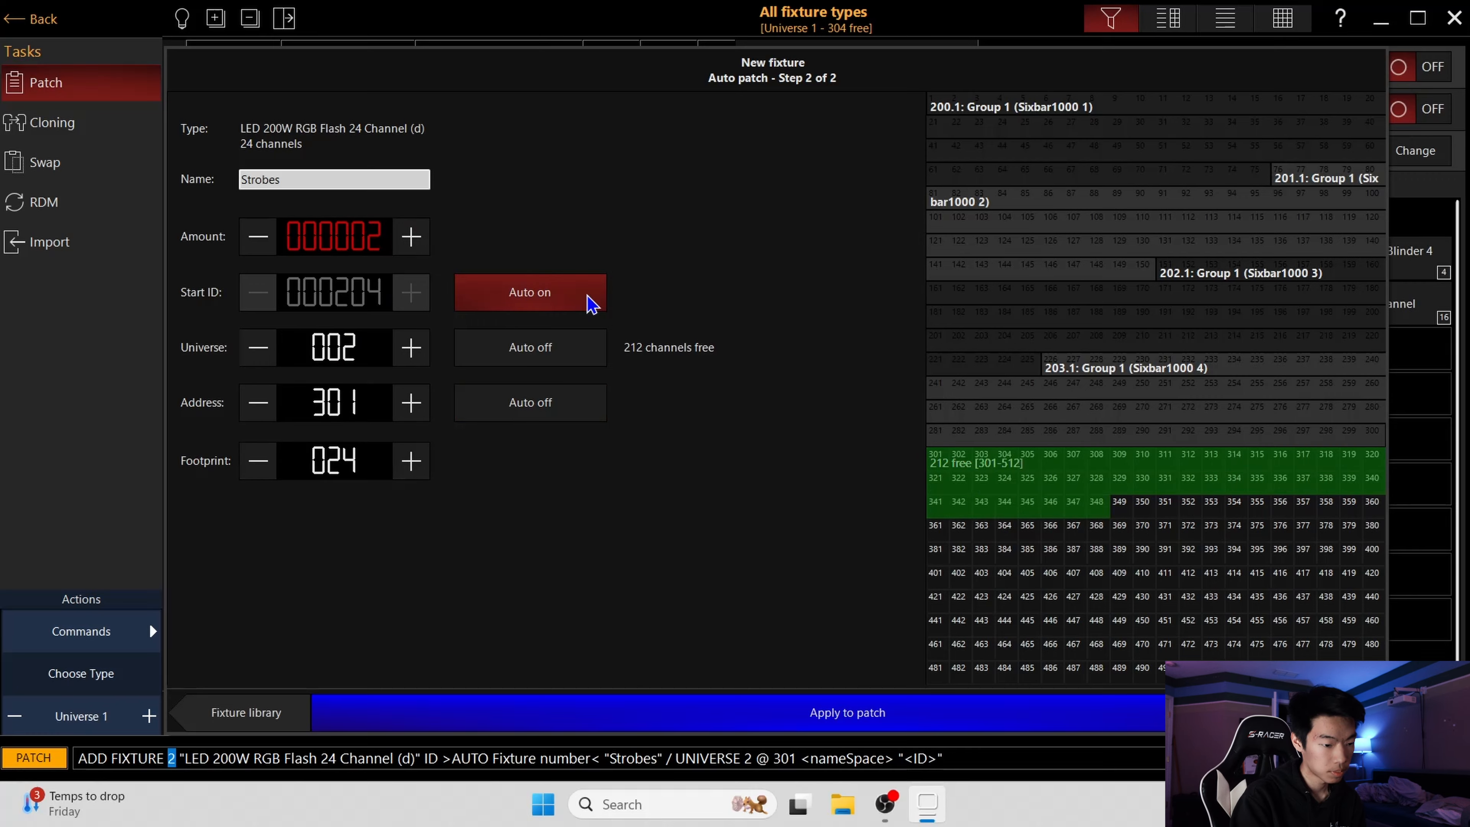
click(590, 719)
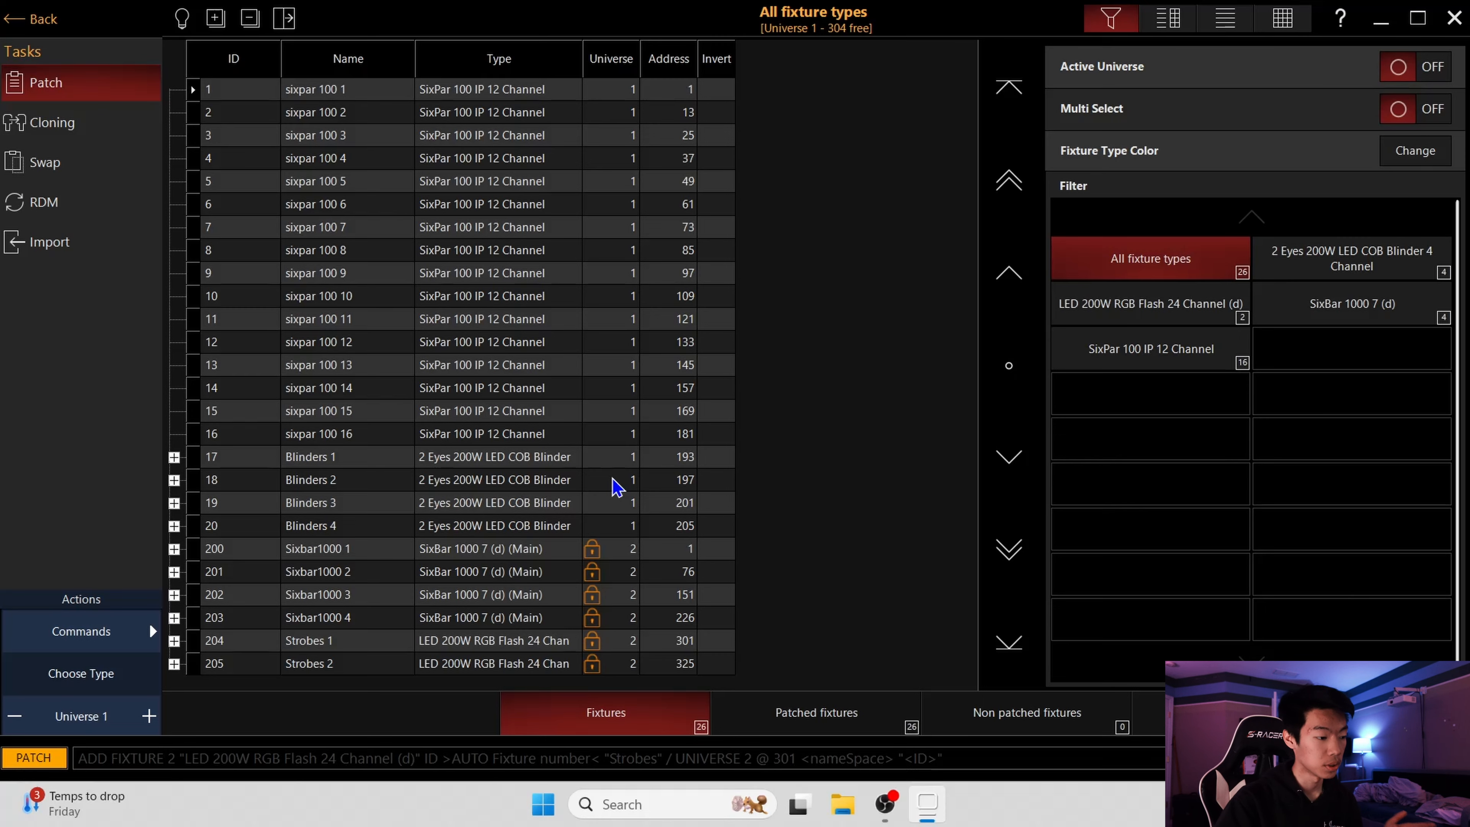
- Start a new fixture, search the library for "intimidator spot led", and use the Chauvet DJ Intimidator Spot LED 450 in Advanced mode
click(69, 647)
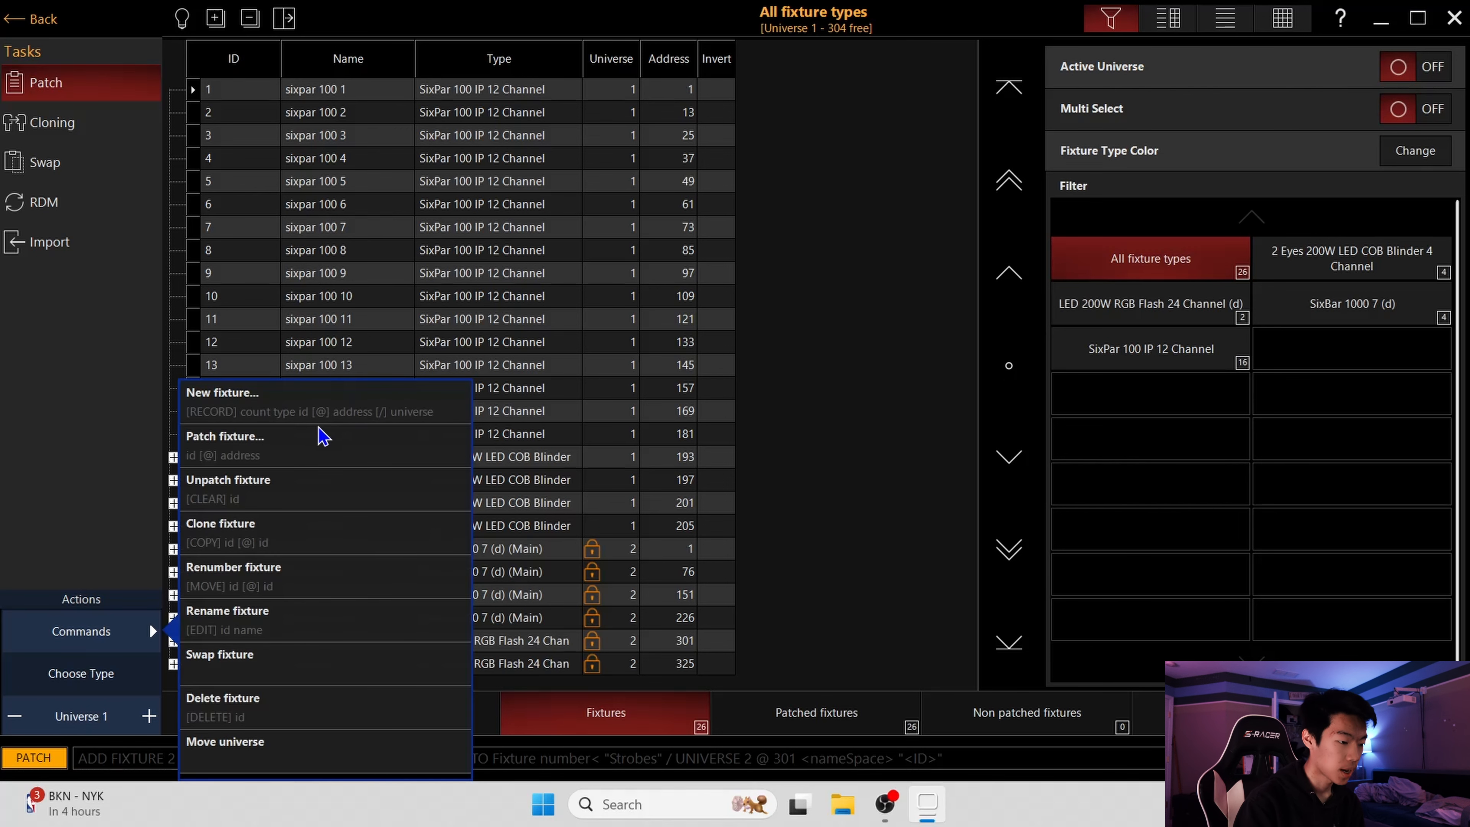
click(237, 396)
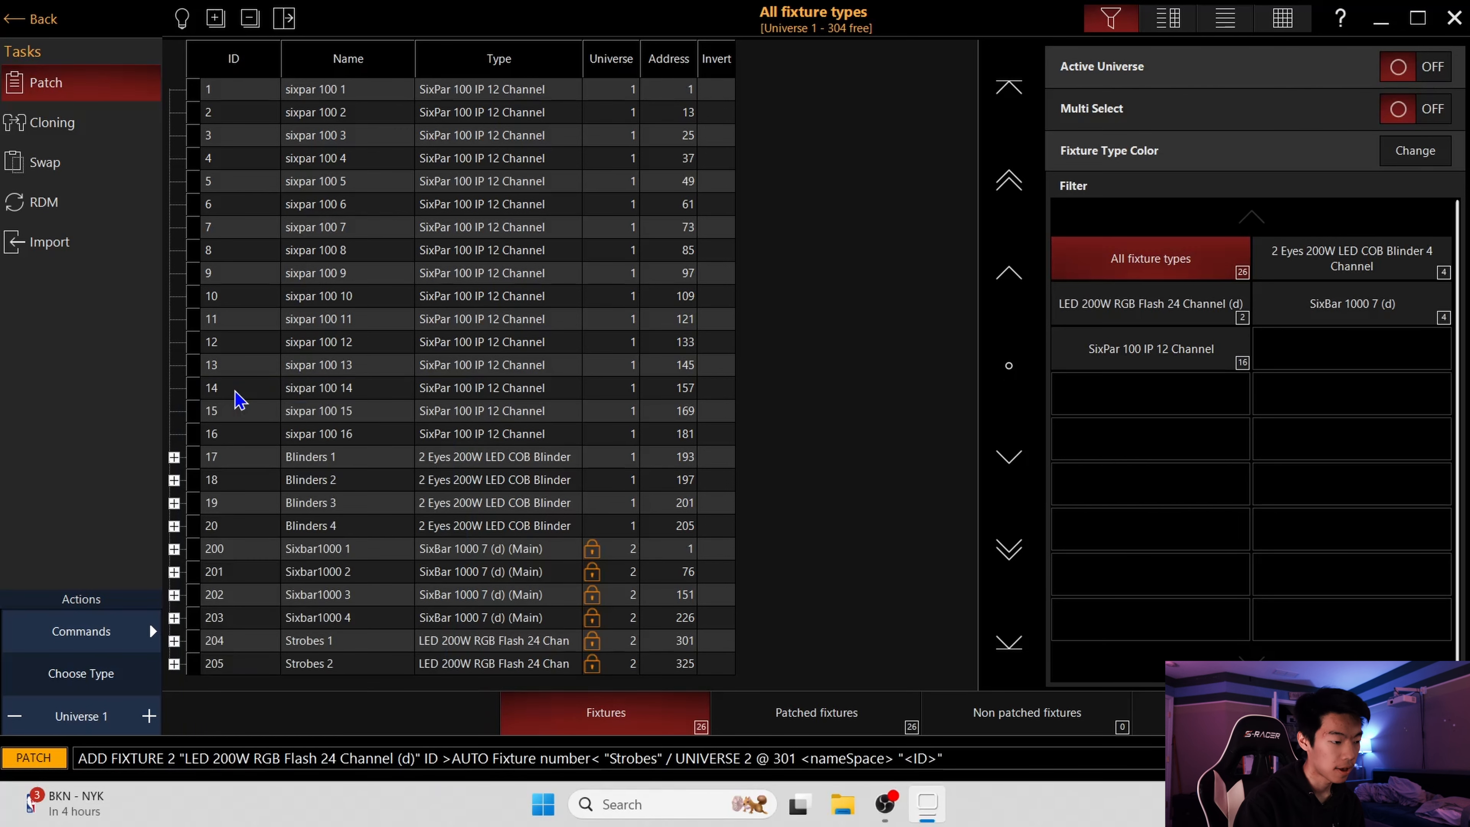
click(1071, 718)
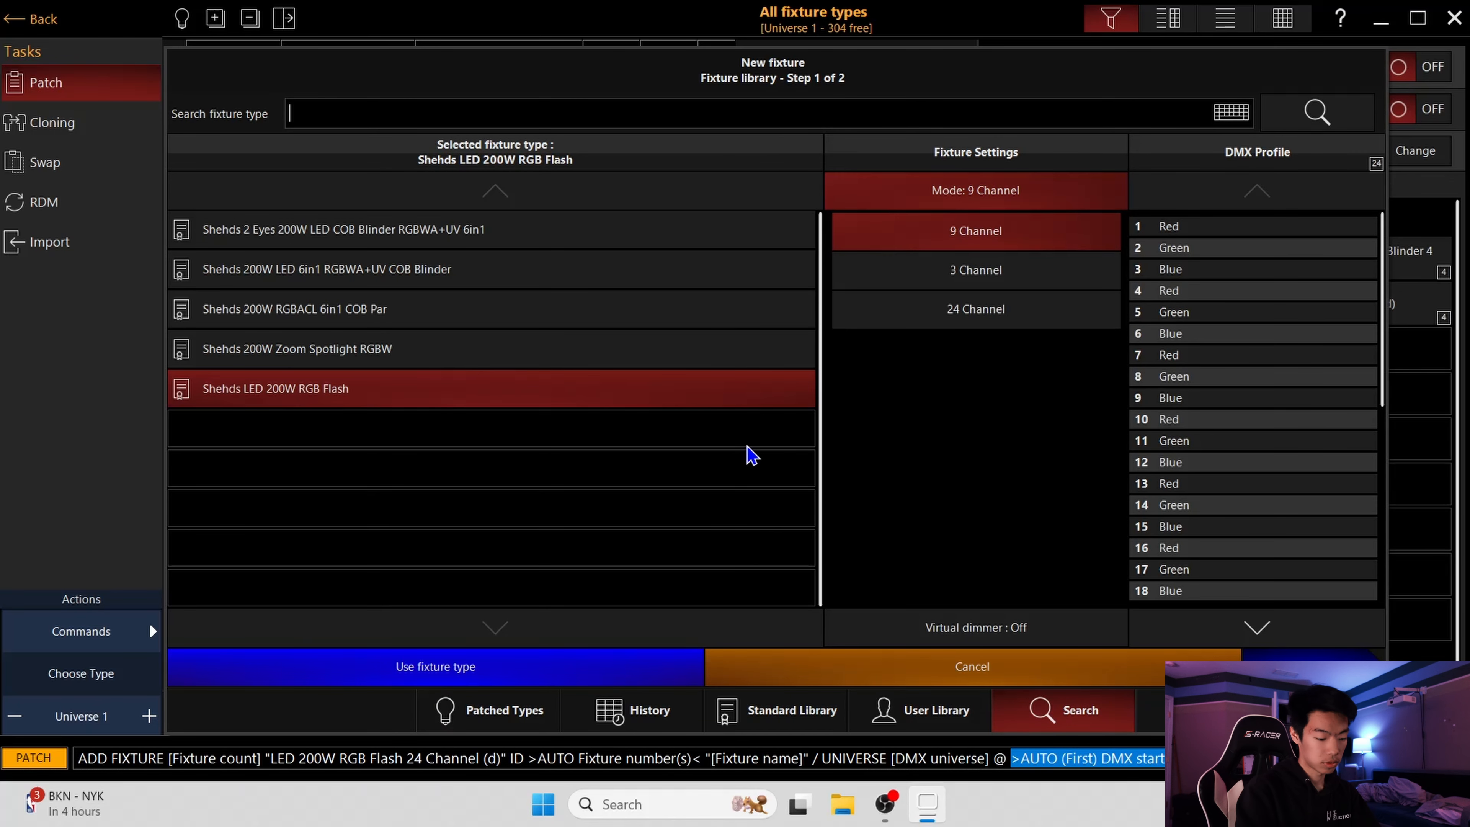
text(intimidator spot led)
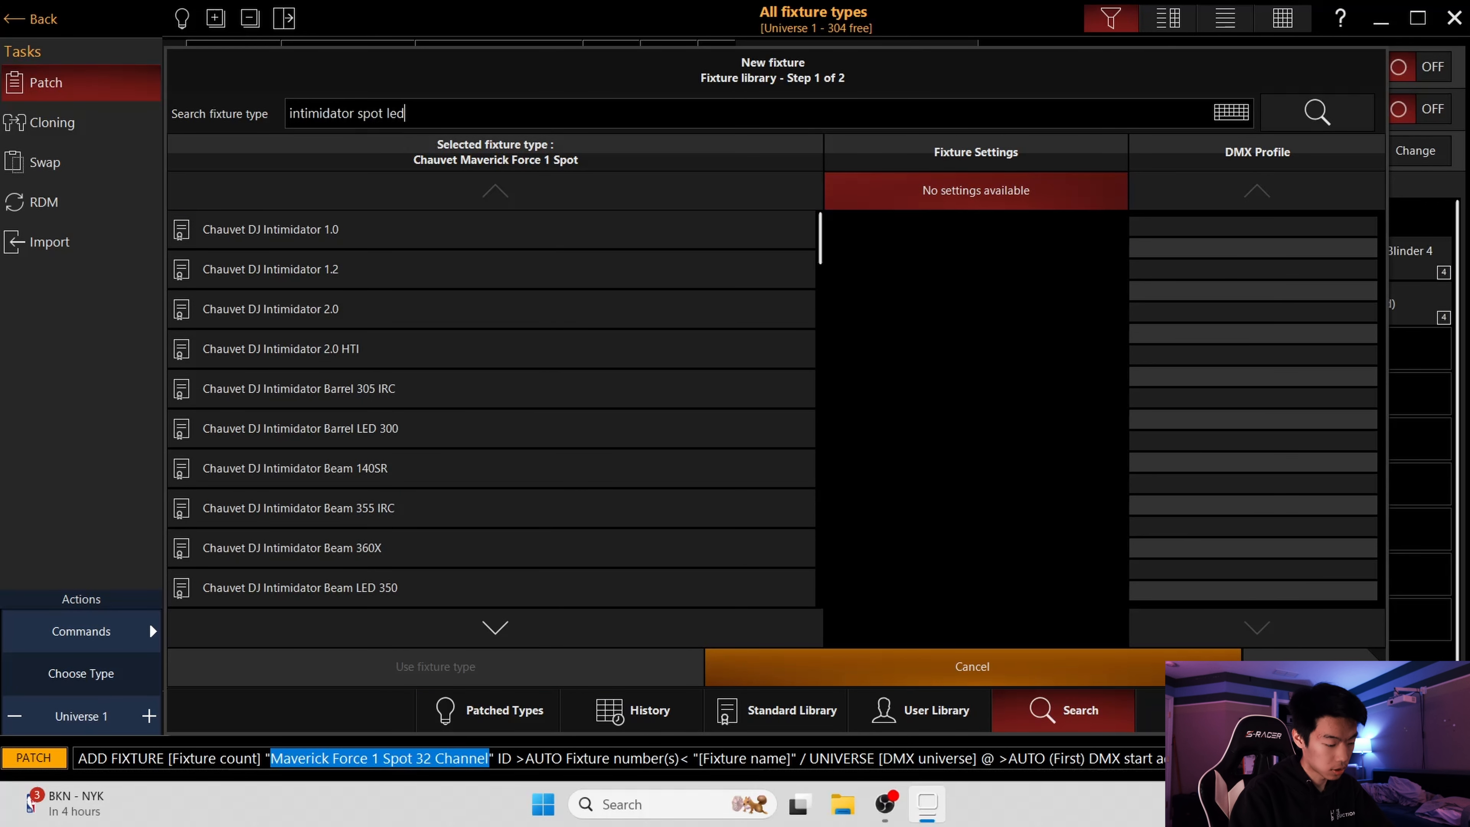
key(Return)
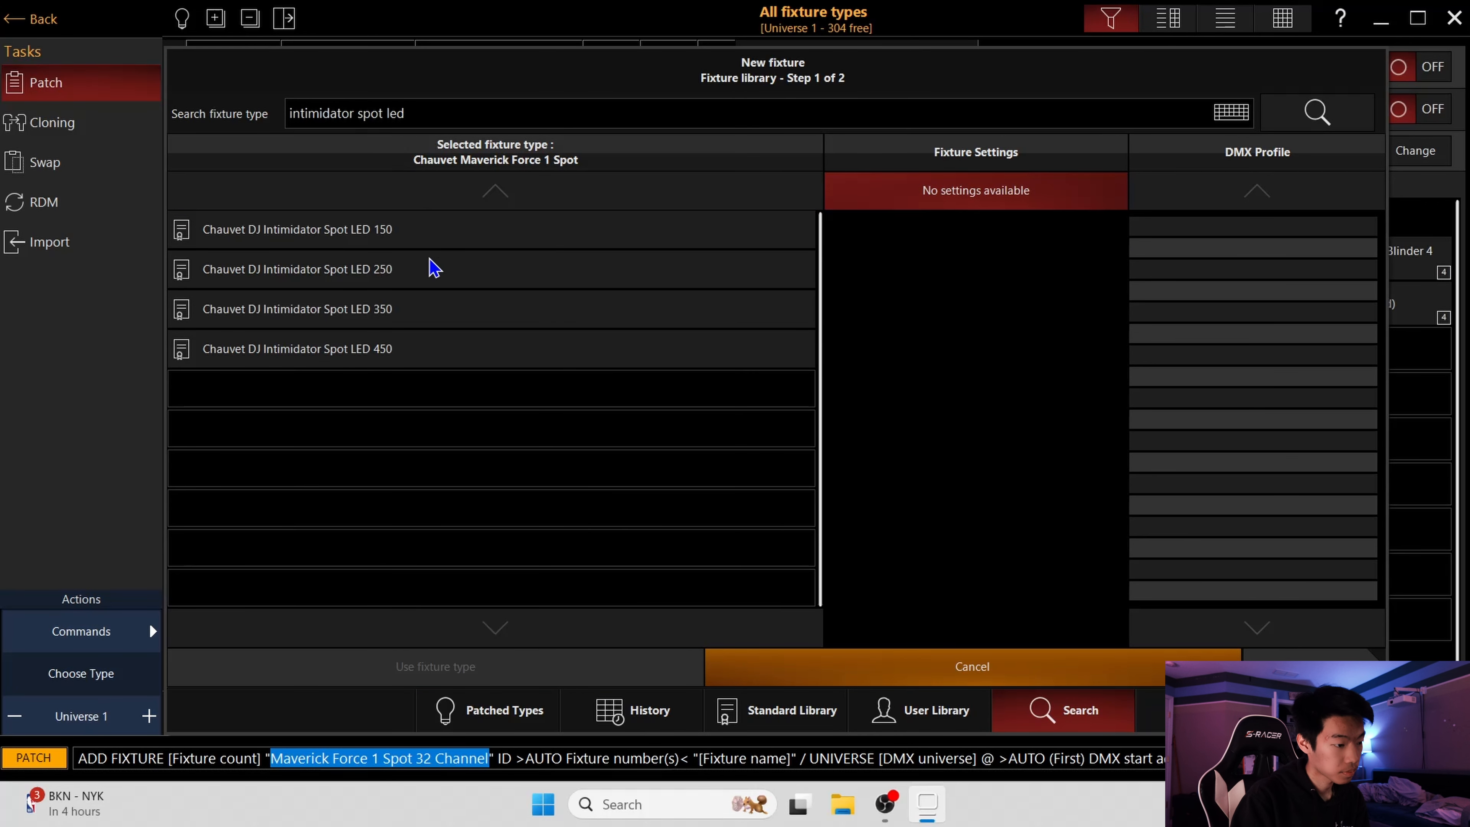
click(423, 348)
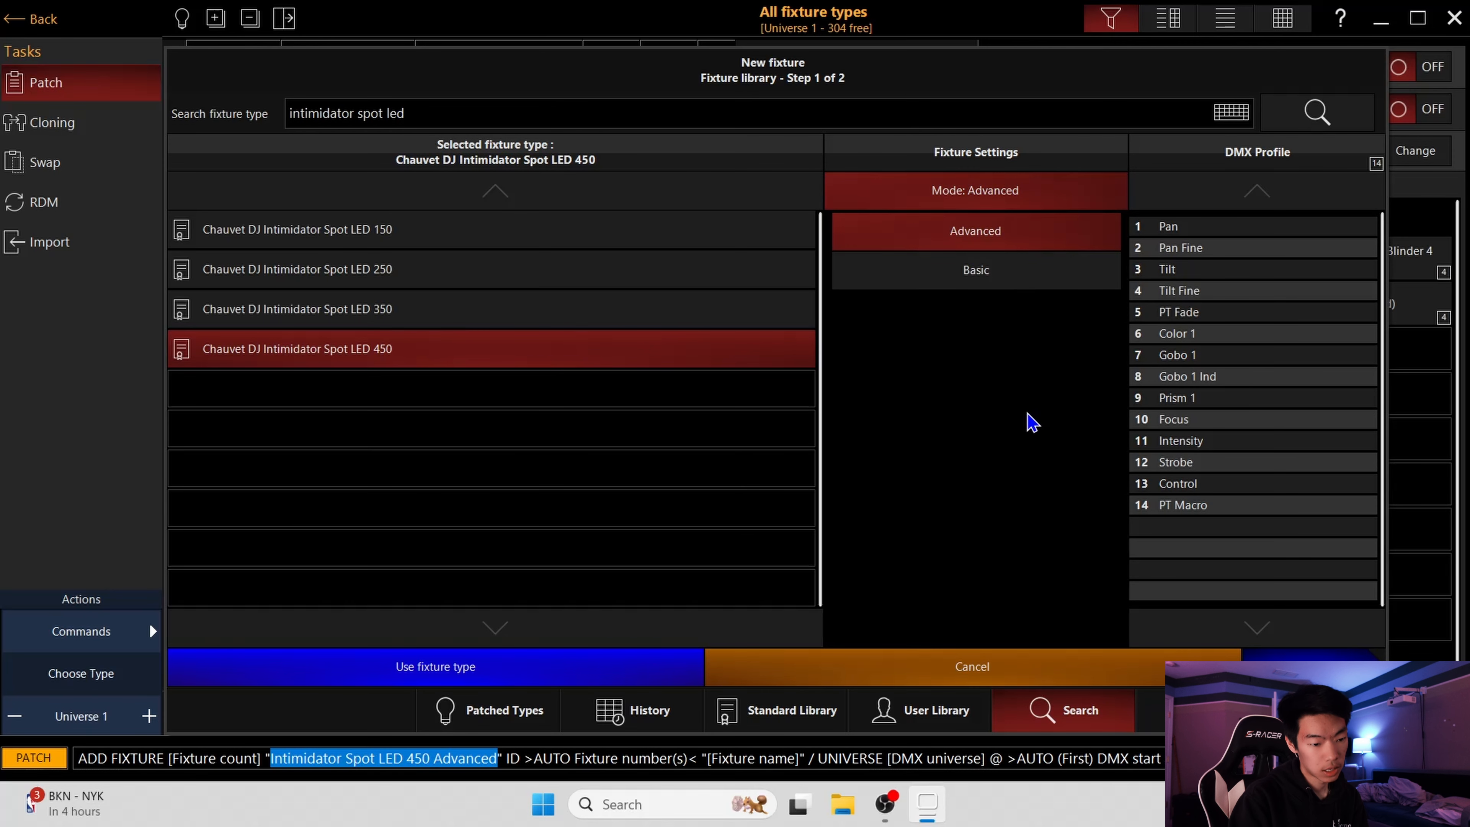
click(1313, 669)
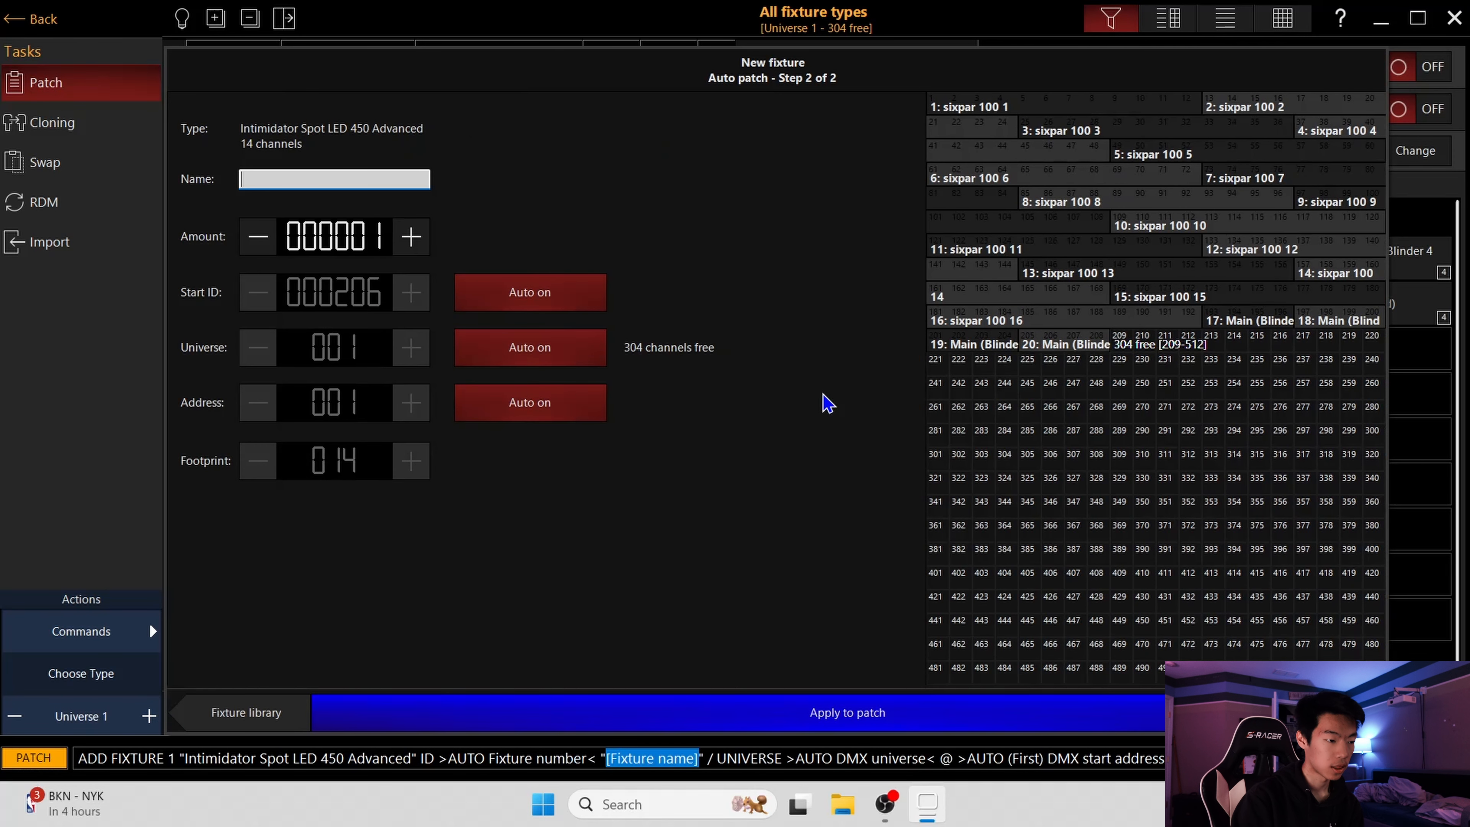
- Name the fixtures "Intimidator spots", set the amount to 4, and assign them to universe 3 instead of the automatic universe
text(Intim)
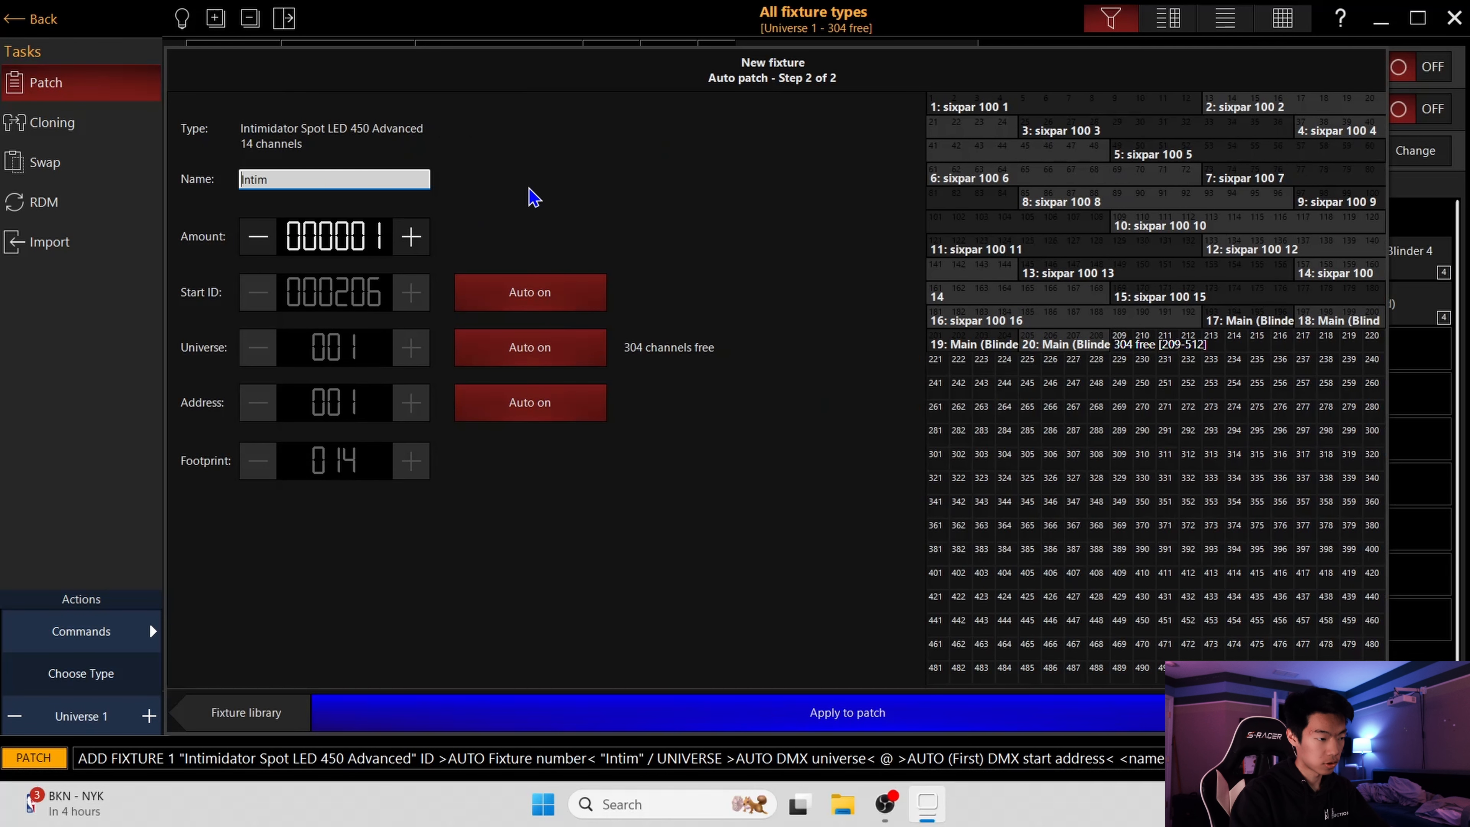
text(idator spots)
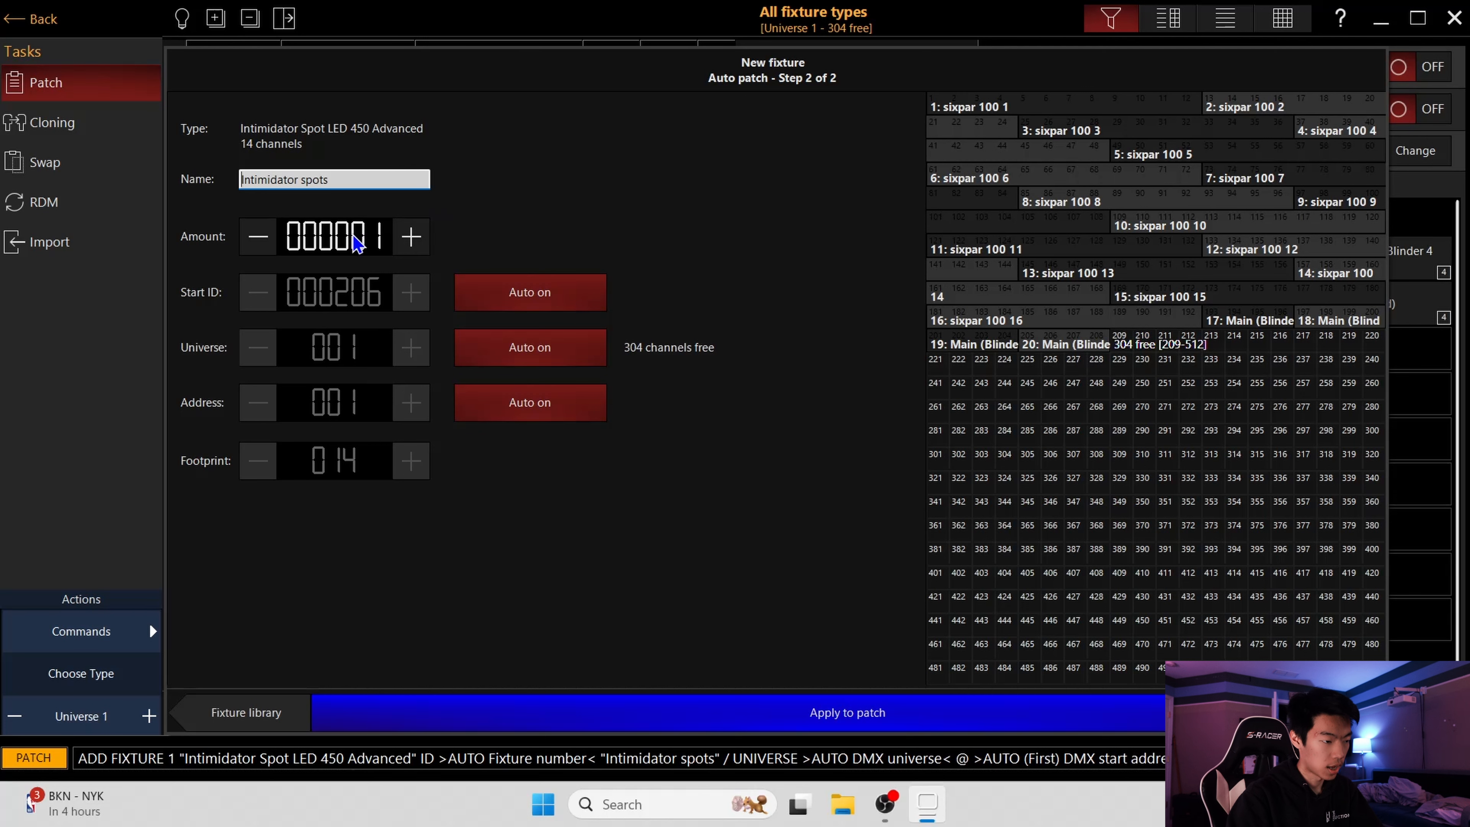
click(363, 240)
text(4)
key(Return)
click(482, 347)
click(340, 355)
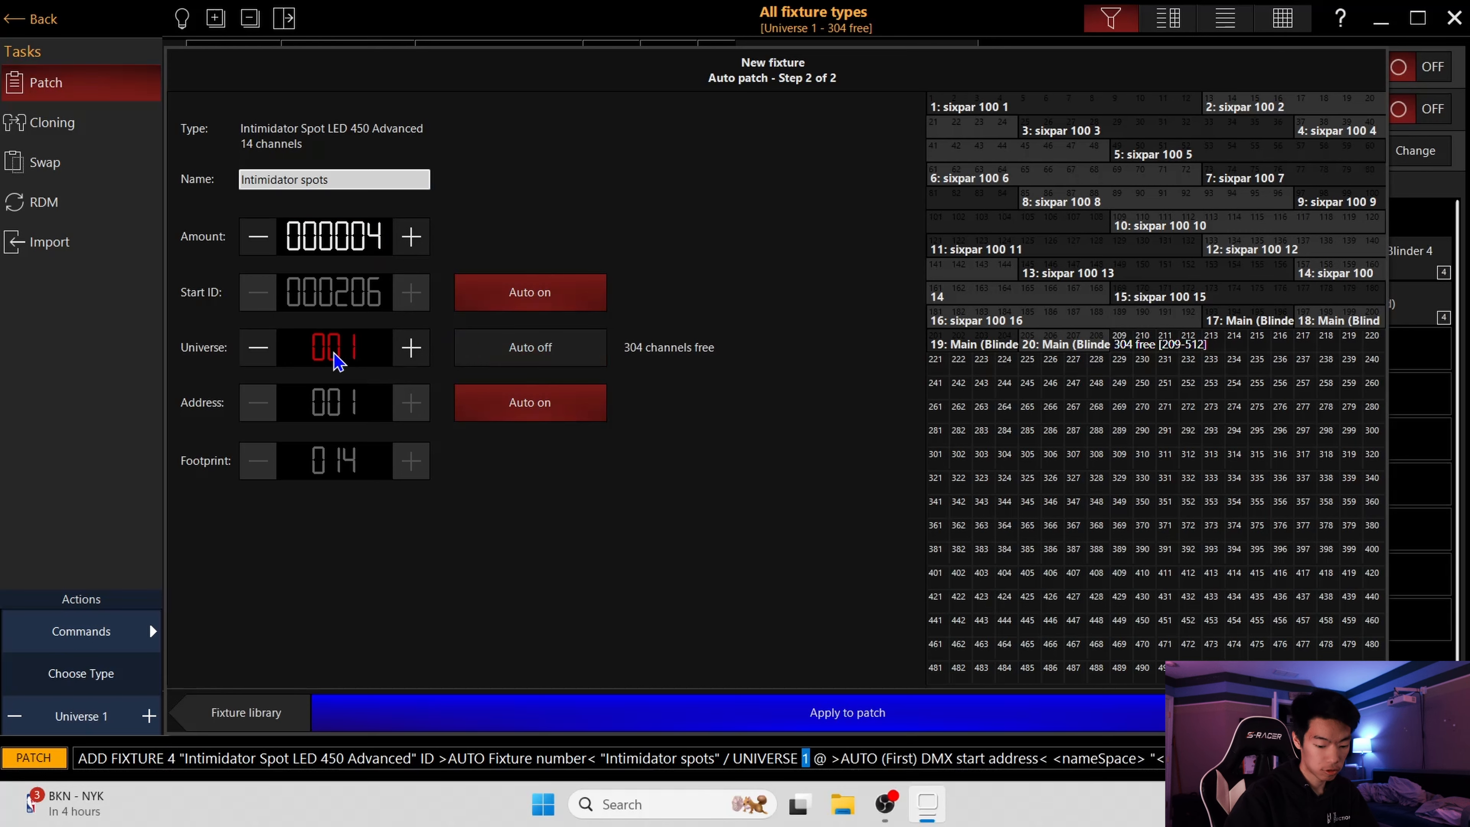
text(3)
key(Return)
- Set the Intimidator spots' start ID to 300 and DMX address to 1, apply them to the patch, and check the fixture list
click(494, 304)
click(320, 320)
text(300)
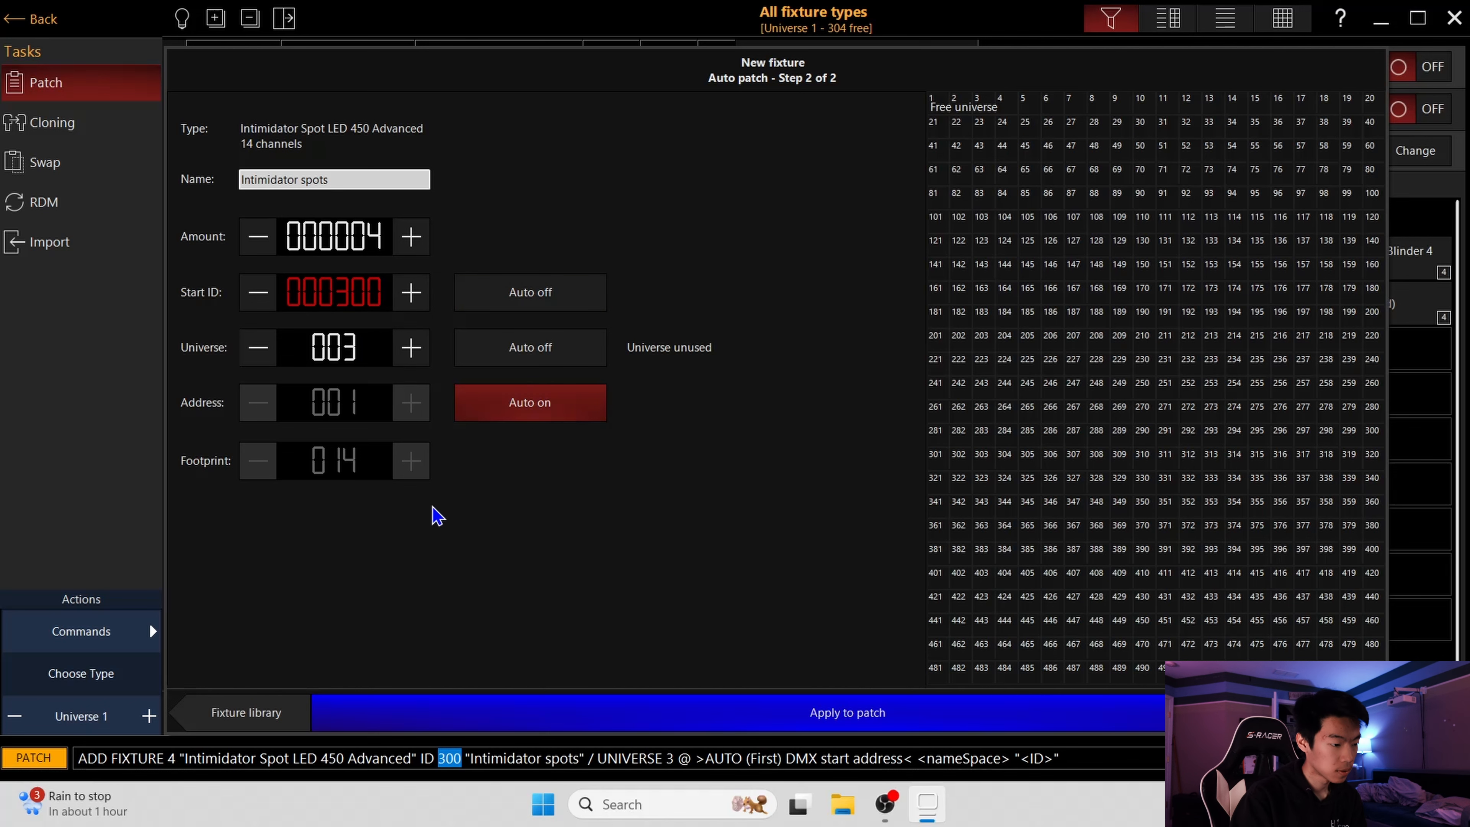
click(938, 107)
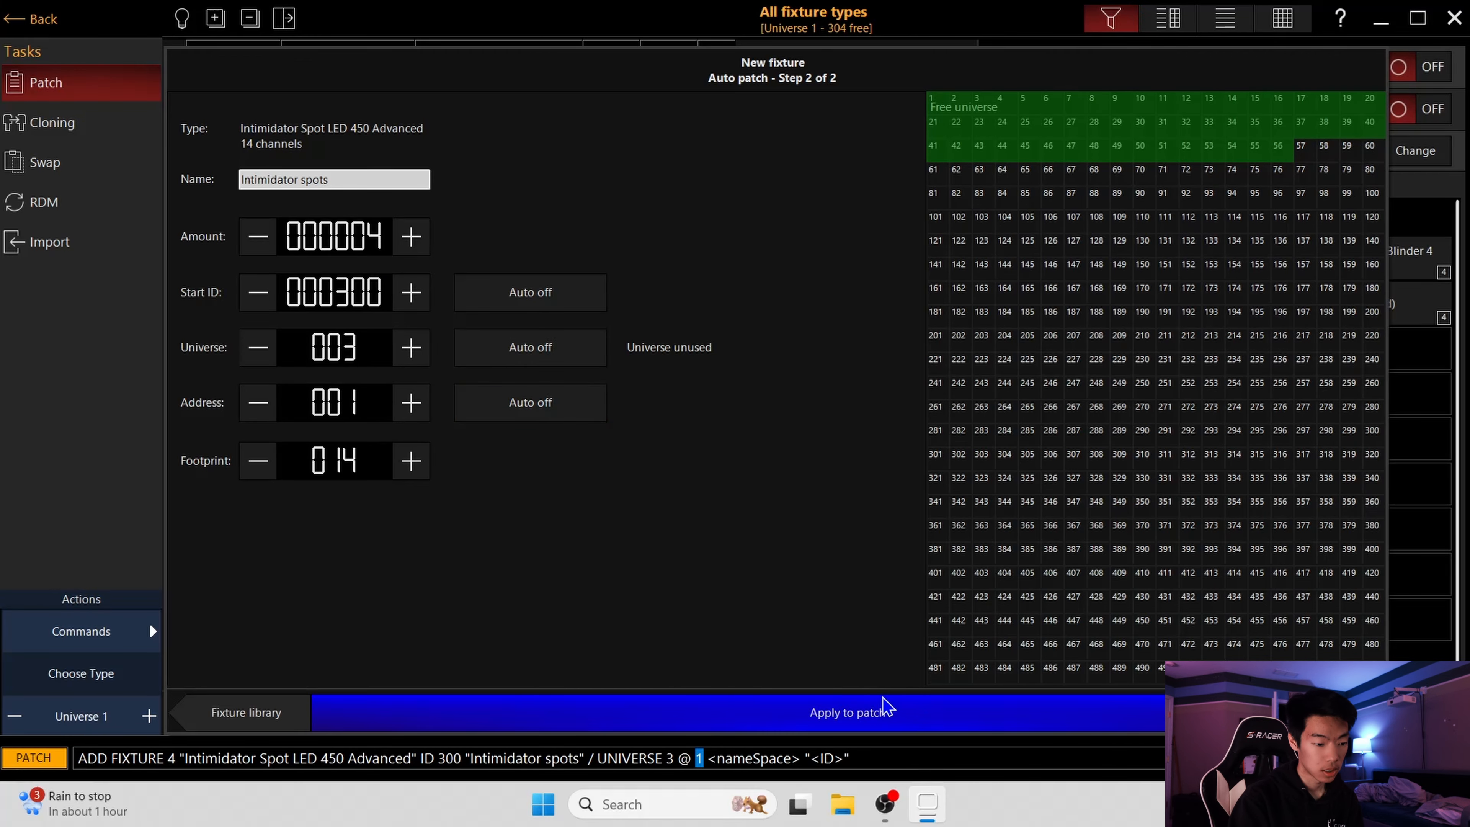
click(887, 707)
scroll(776, 383, up, 2)
scroll(777, 383, up, 1)
scroll(776, 383, down, 5)
scroll(777, 383, up, 7)
scroll(776, 383, down, 5)
scroll(782, 392, down, 1)
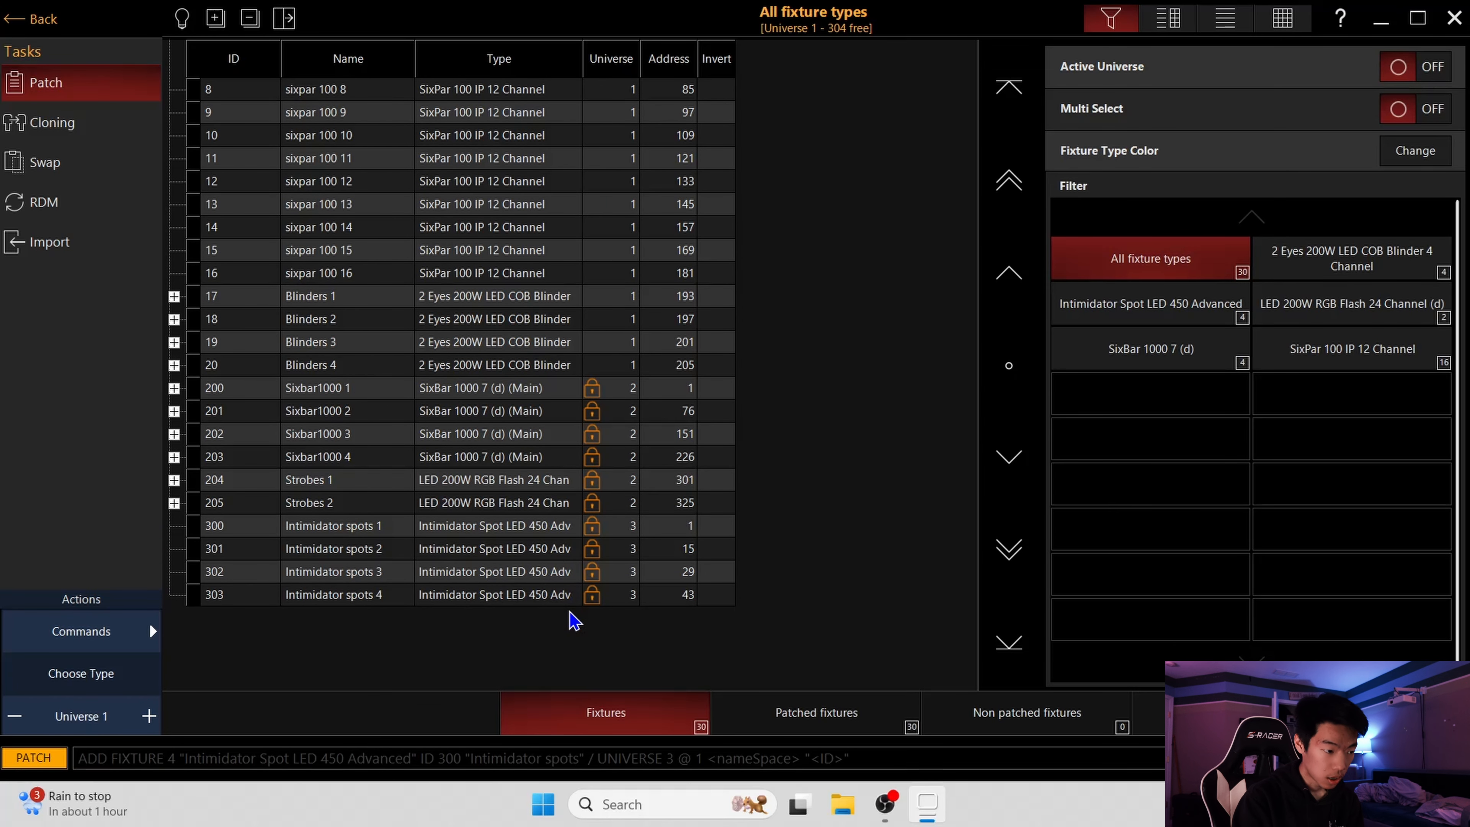
- Start a new fixture, search "shehds 19x15", and use the Shehds LED Beam+Wash 19x15W RGBW Zoom Lighting in 24 Channel mode with virtual dimmer on
click(20, 630)
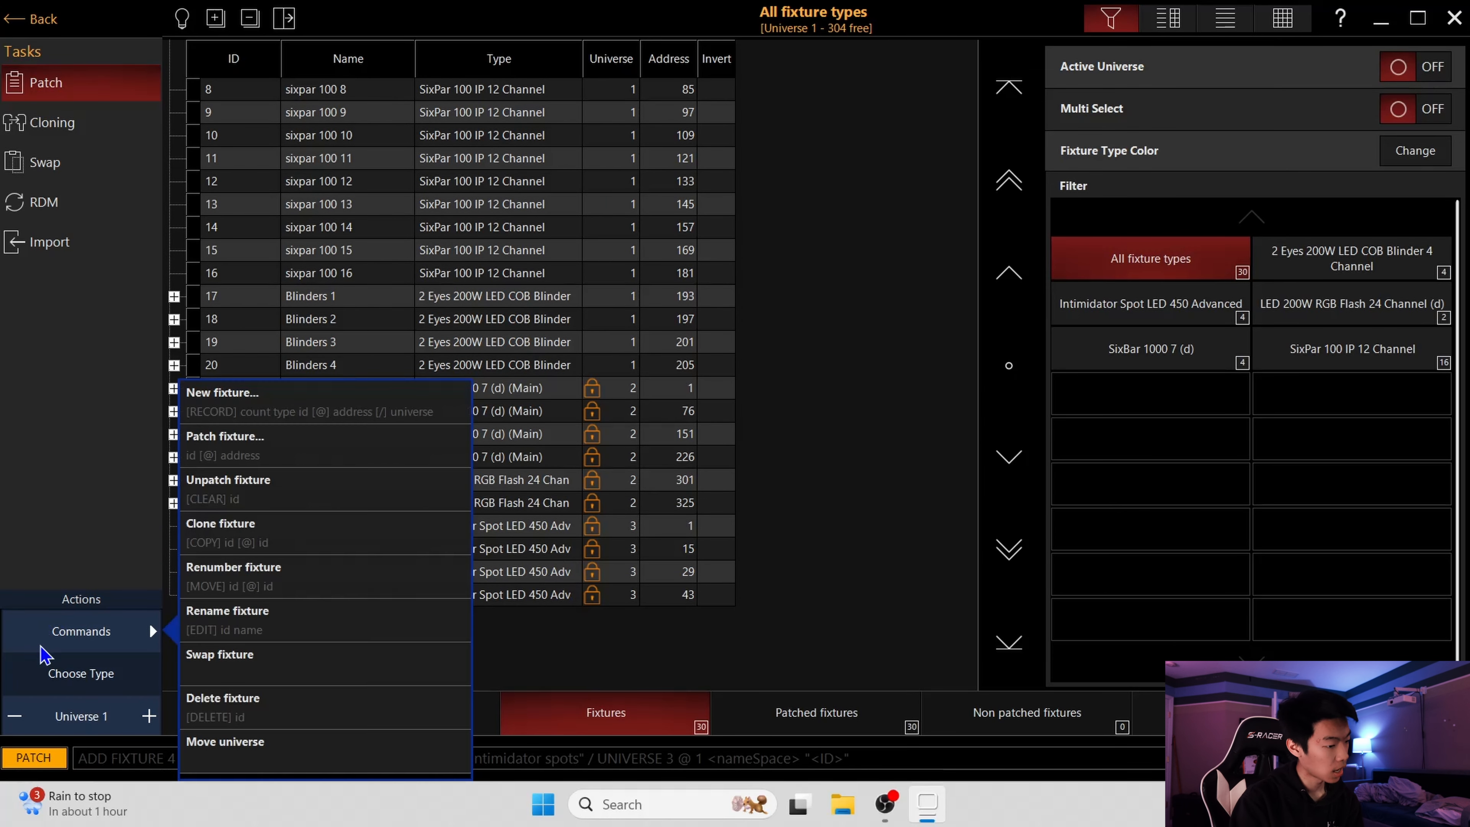
click(271, 402)
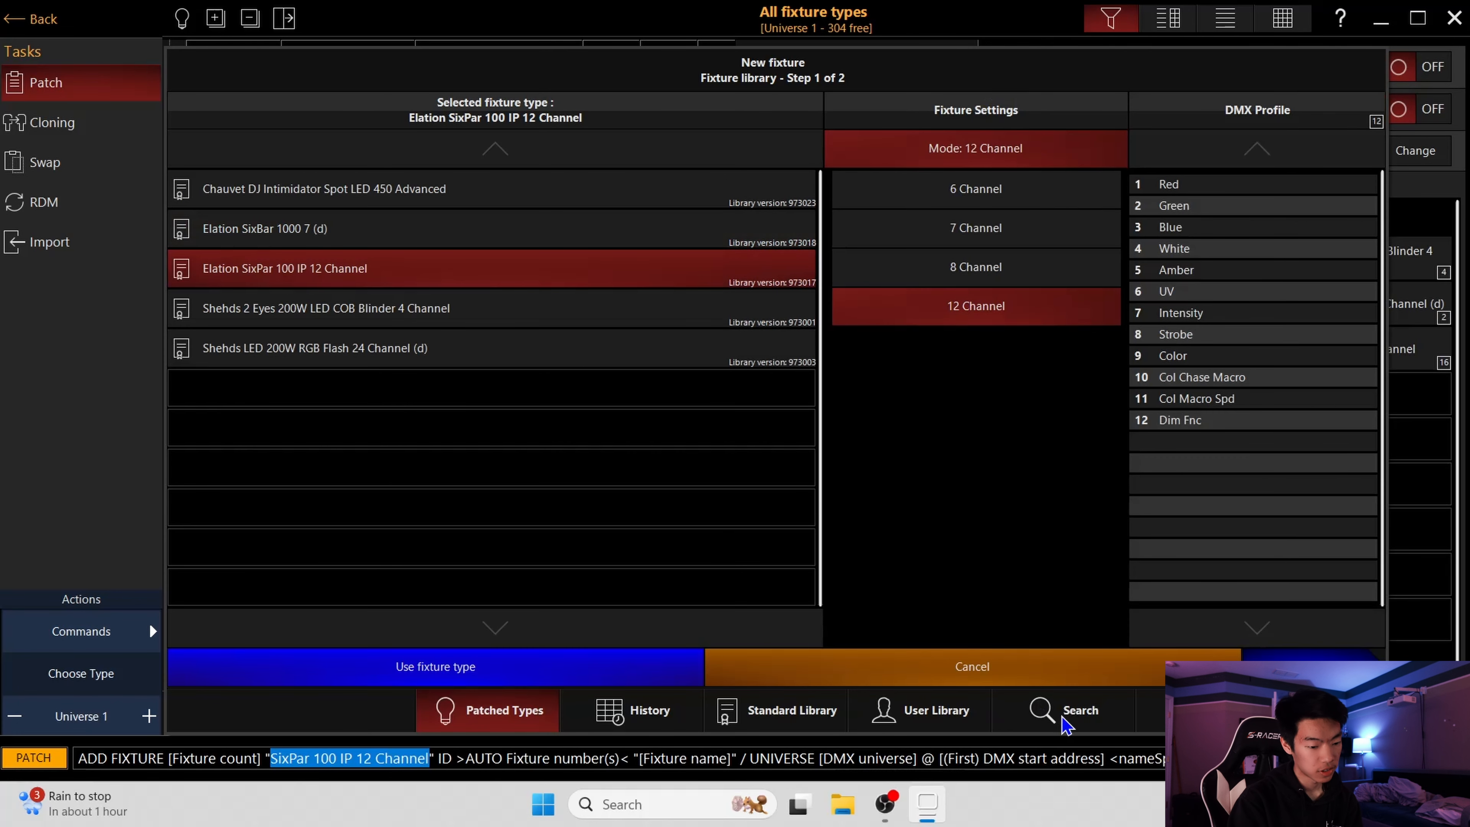
click(1057, 721)
text(shehds 19x15)
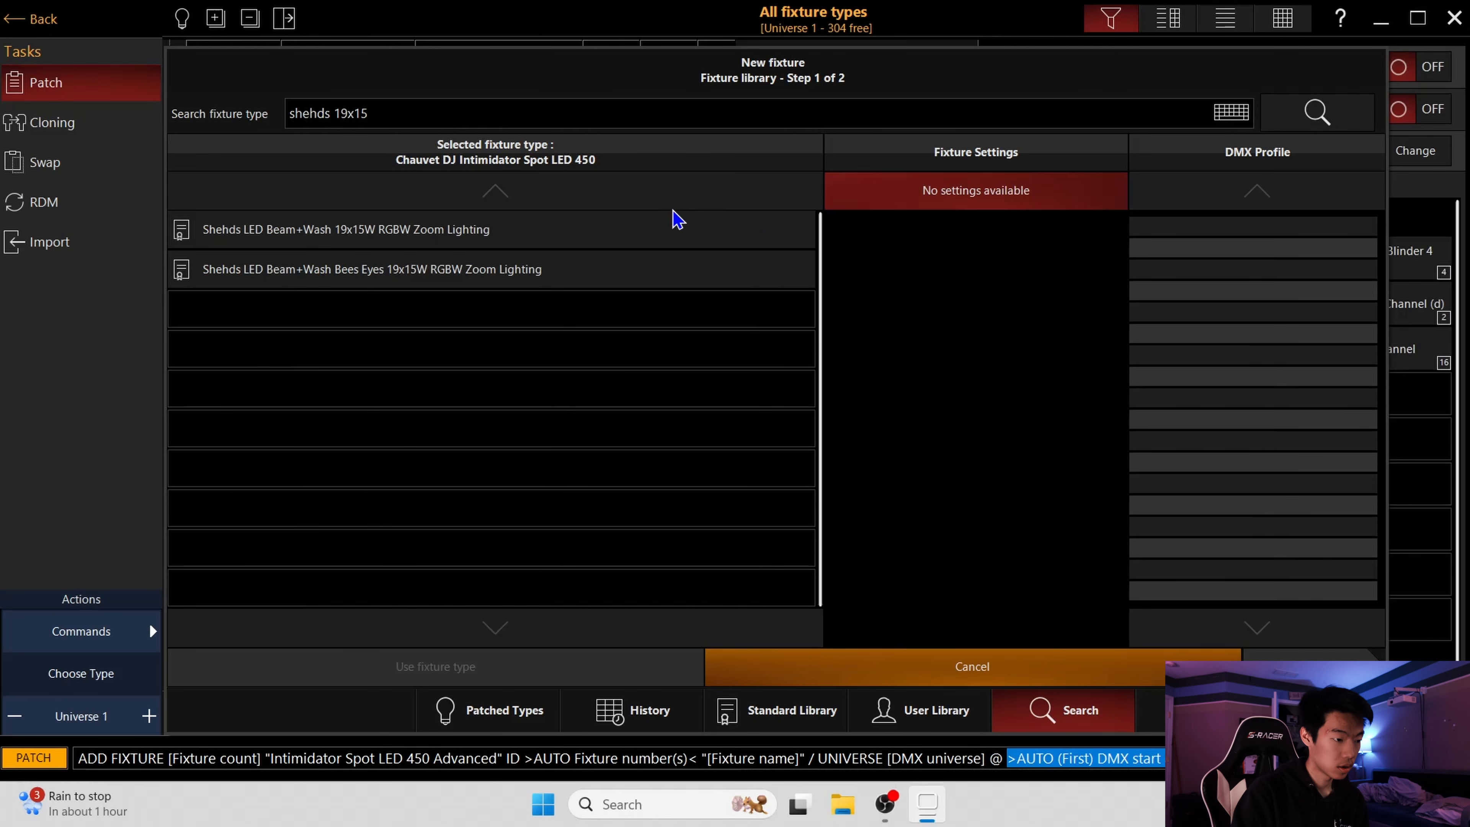
click(627, 232)
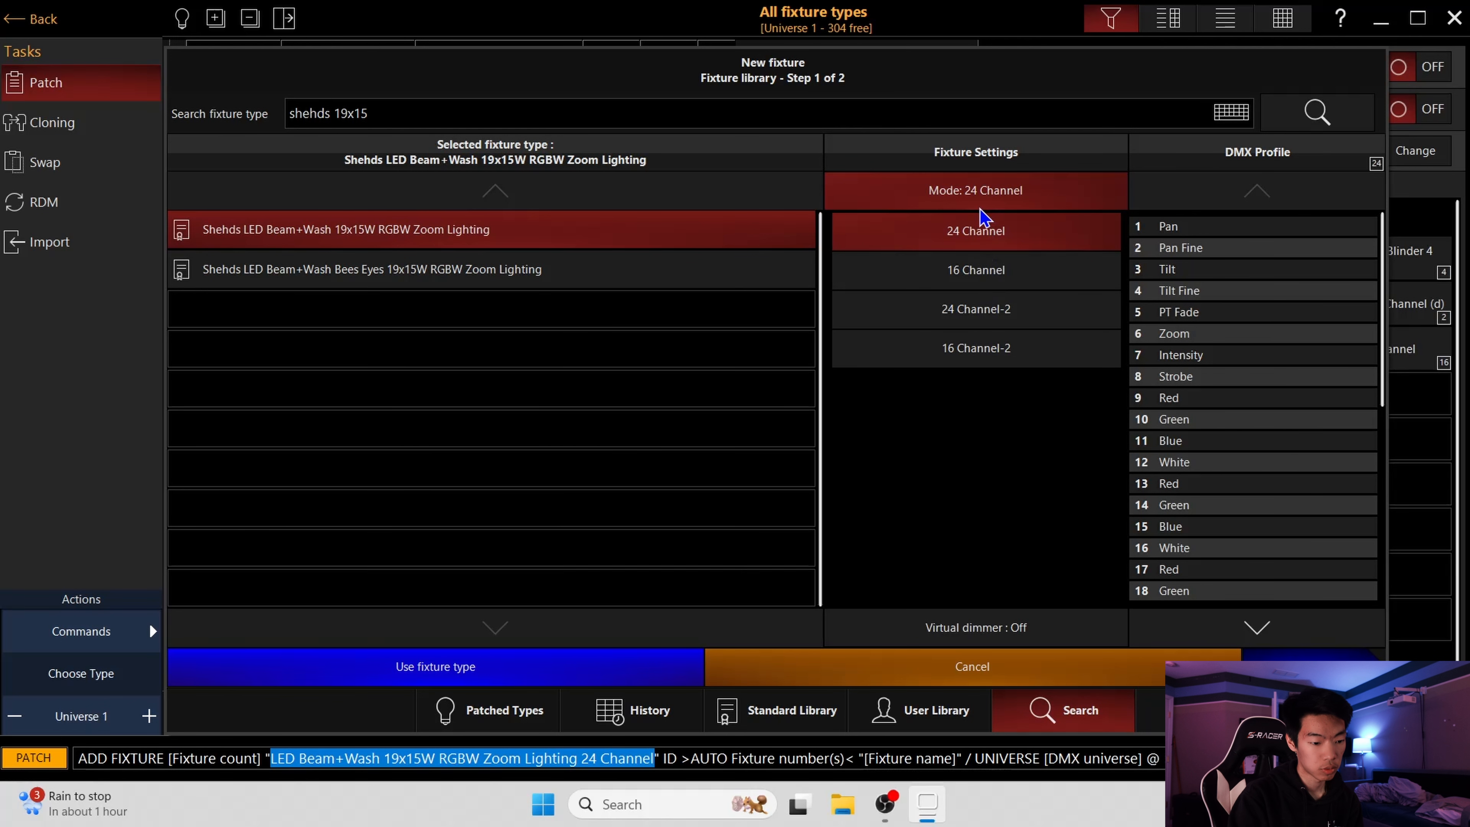
click(1053, 627)
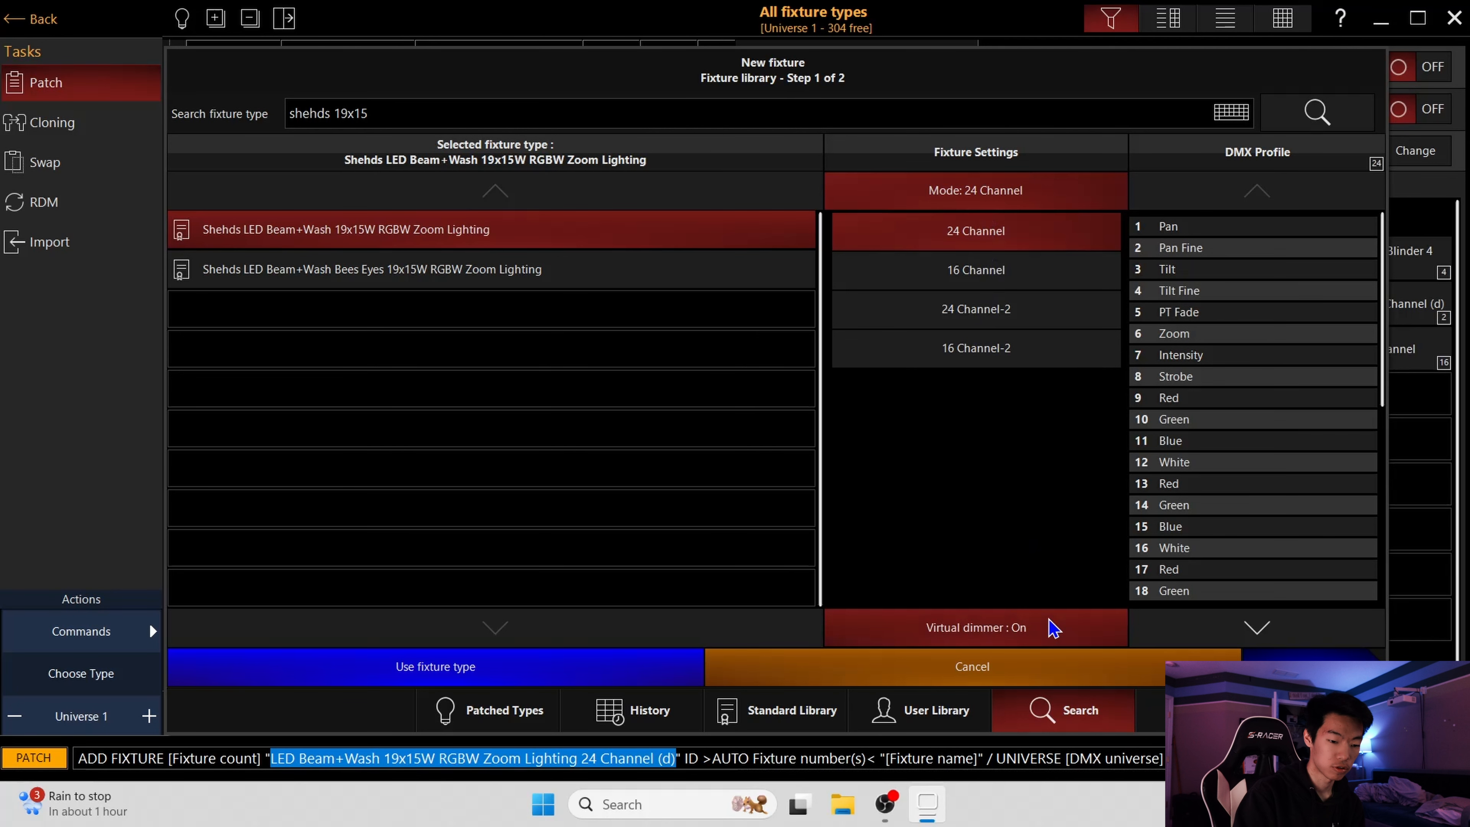
click(1311, 668)
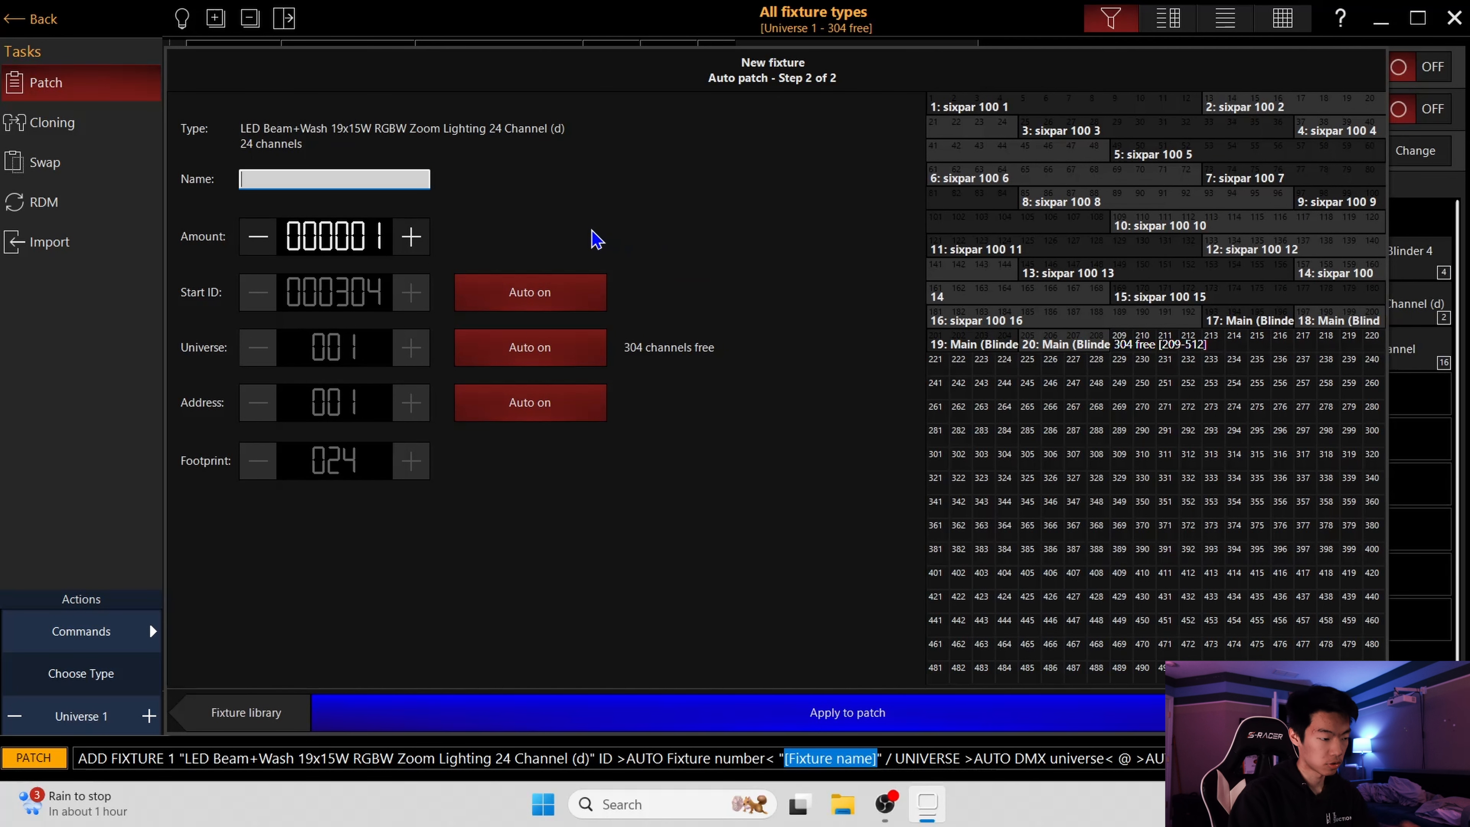
- Name the Shehds beam-wash fixtures "19x15 washes" and set the amount to 10
text(19x15)
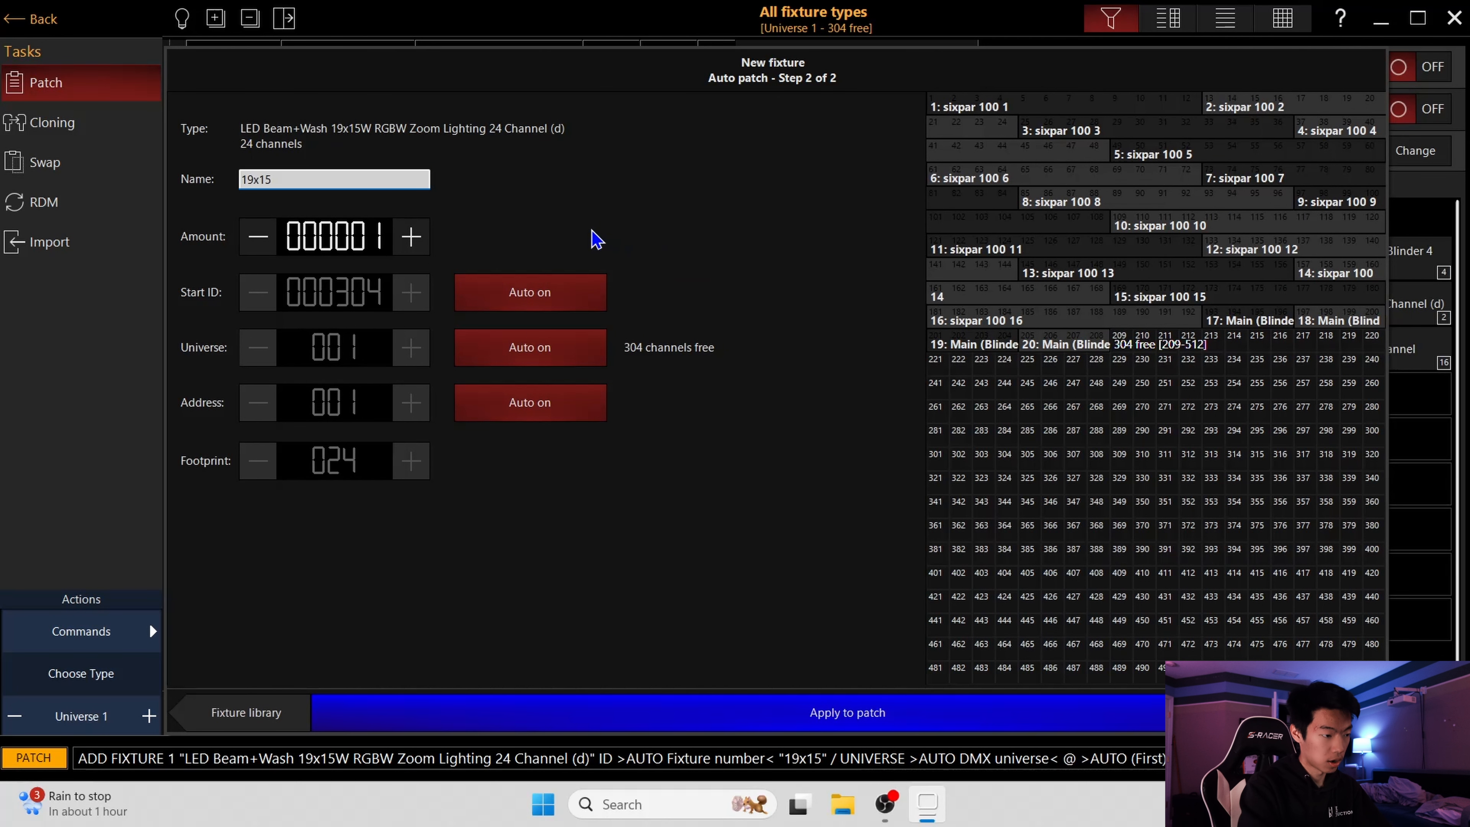
text( wa)
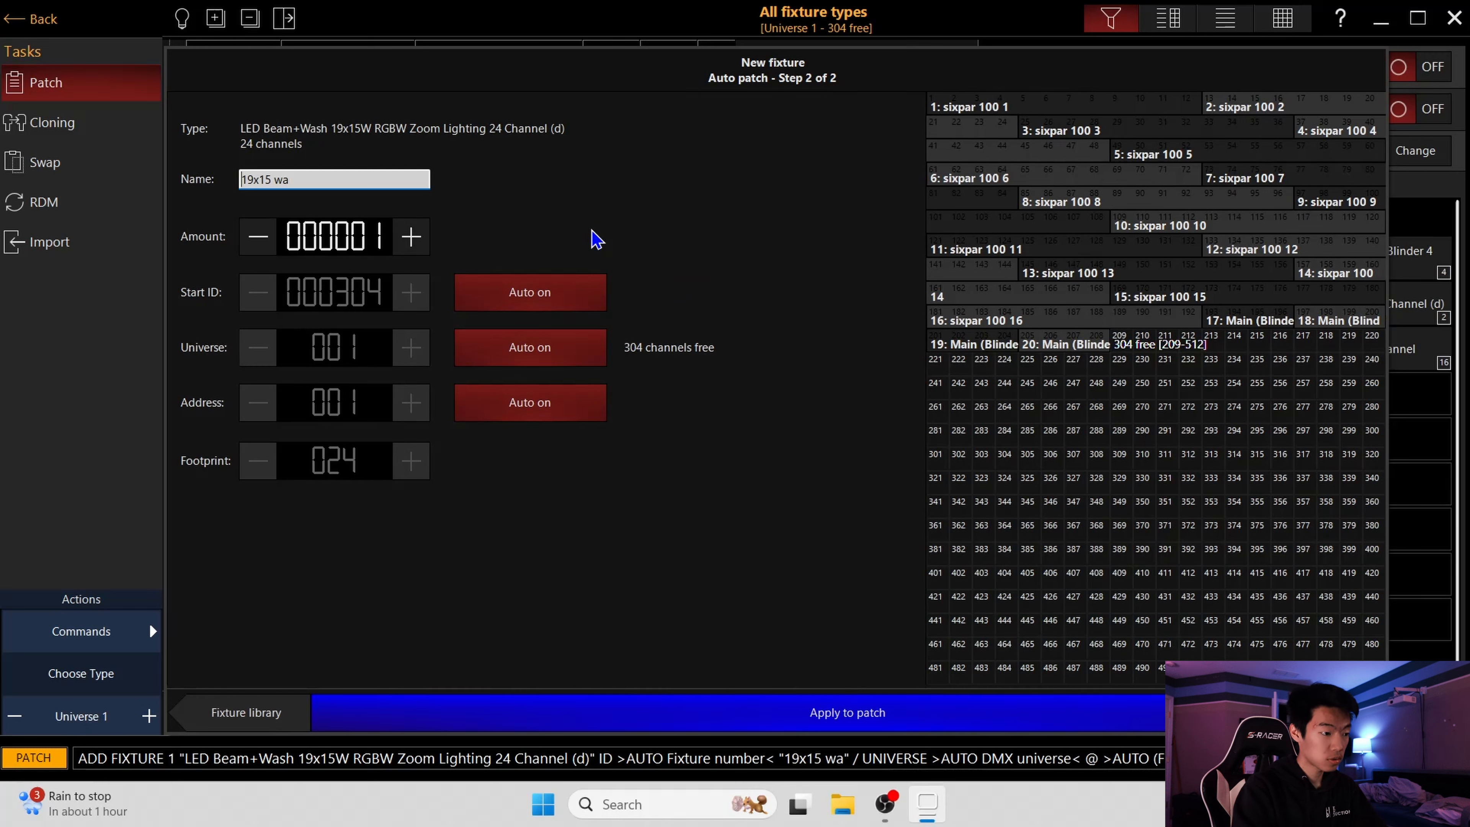
text(shes)
click(356, 235)
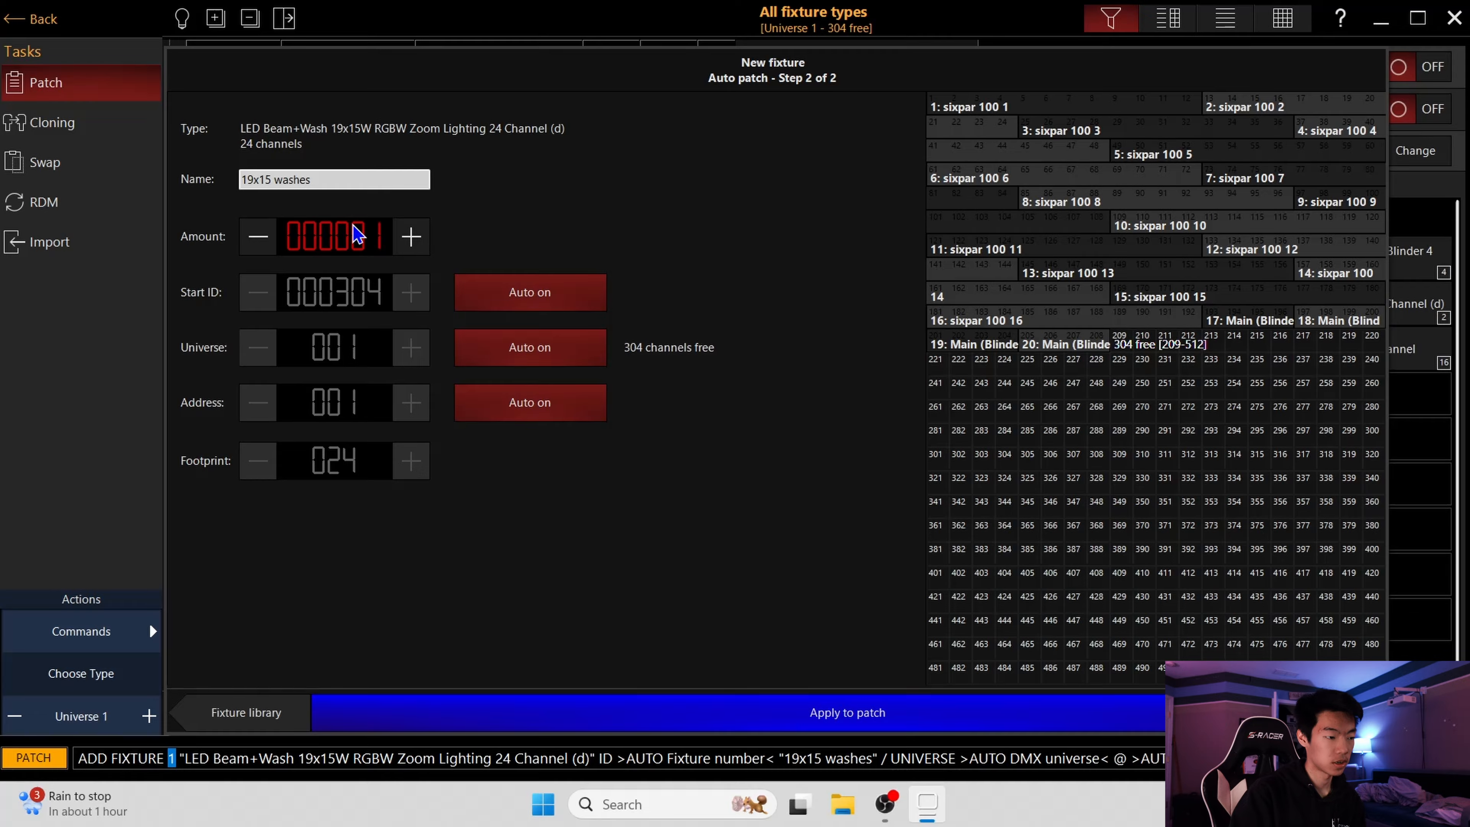
text(0)
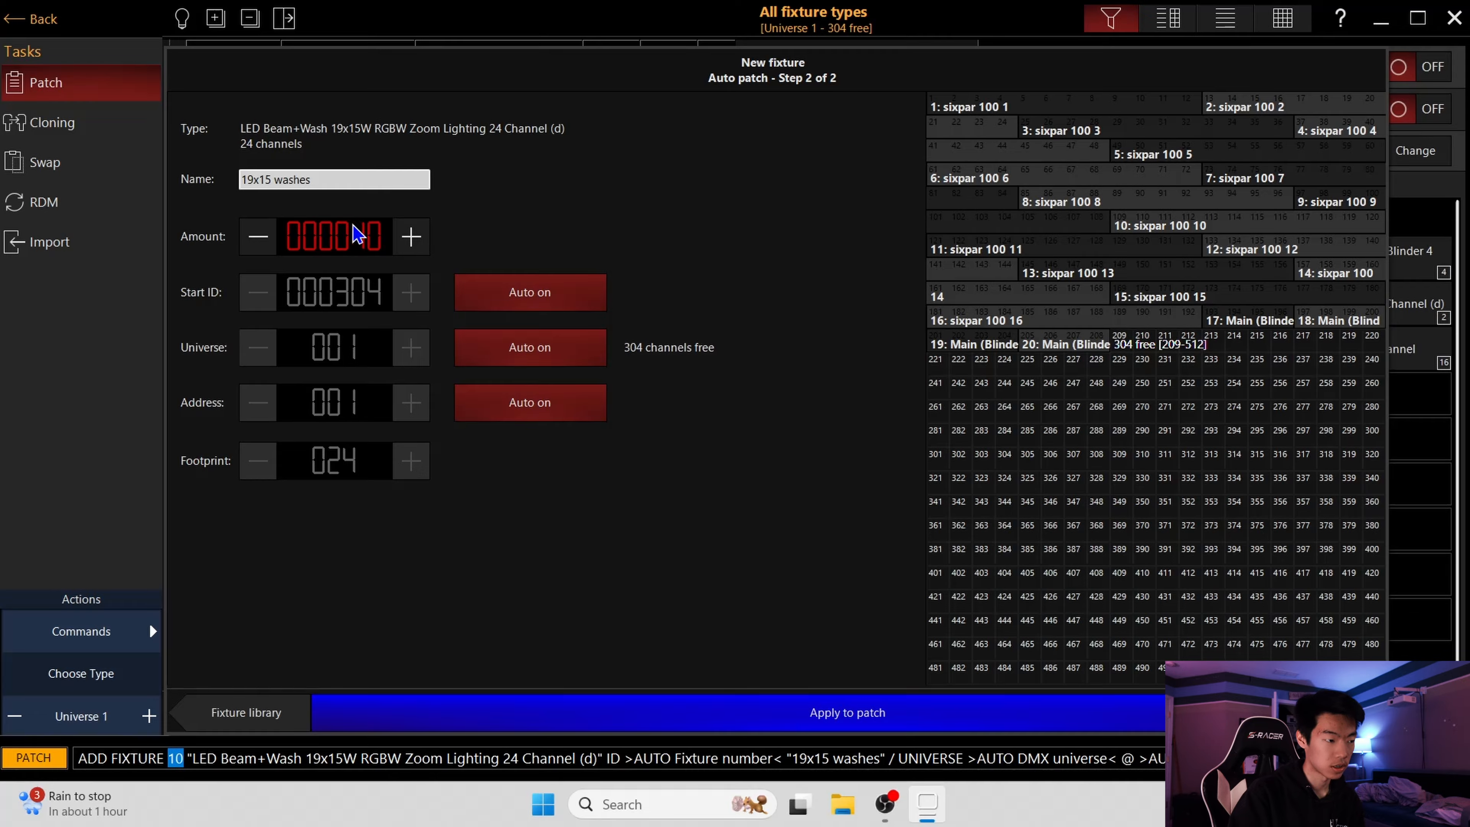
- Place the 19x15 washes at DMX address 57 of universe 3 and apply them to the patch
click(481, 350)
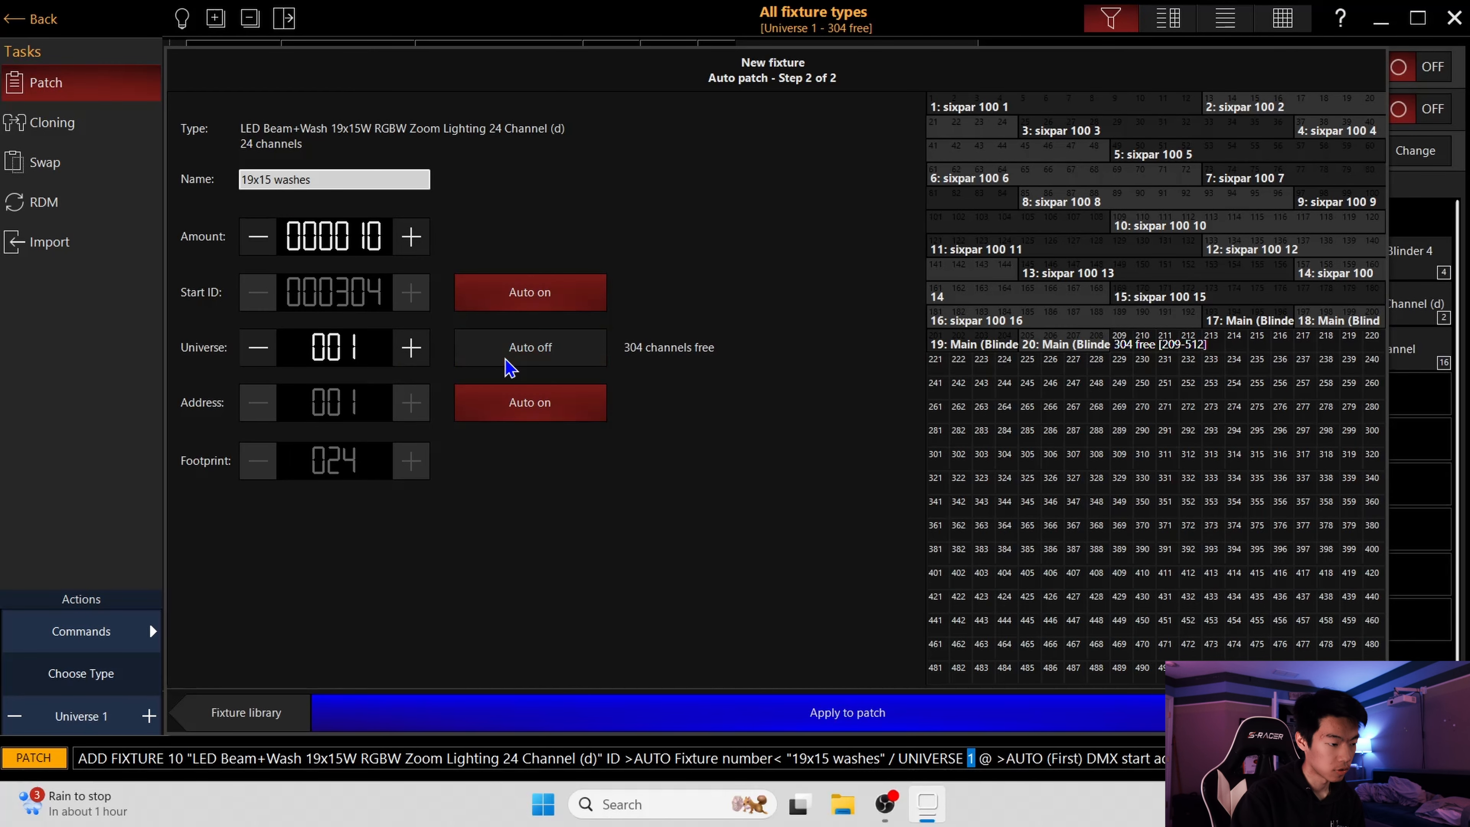
click(411, 348)
click(411, 347)
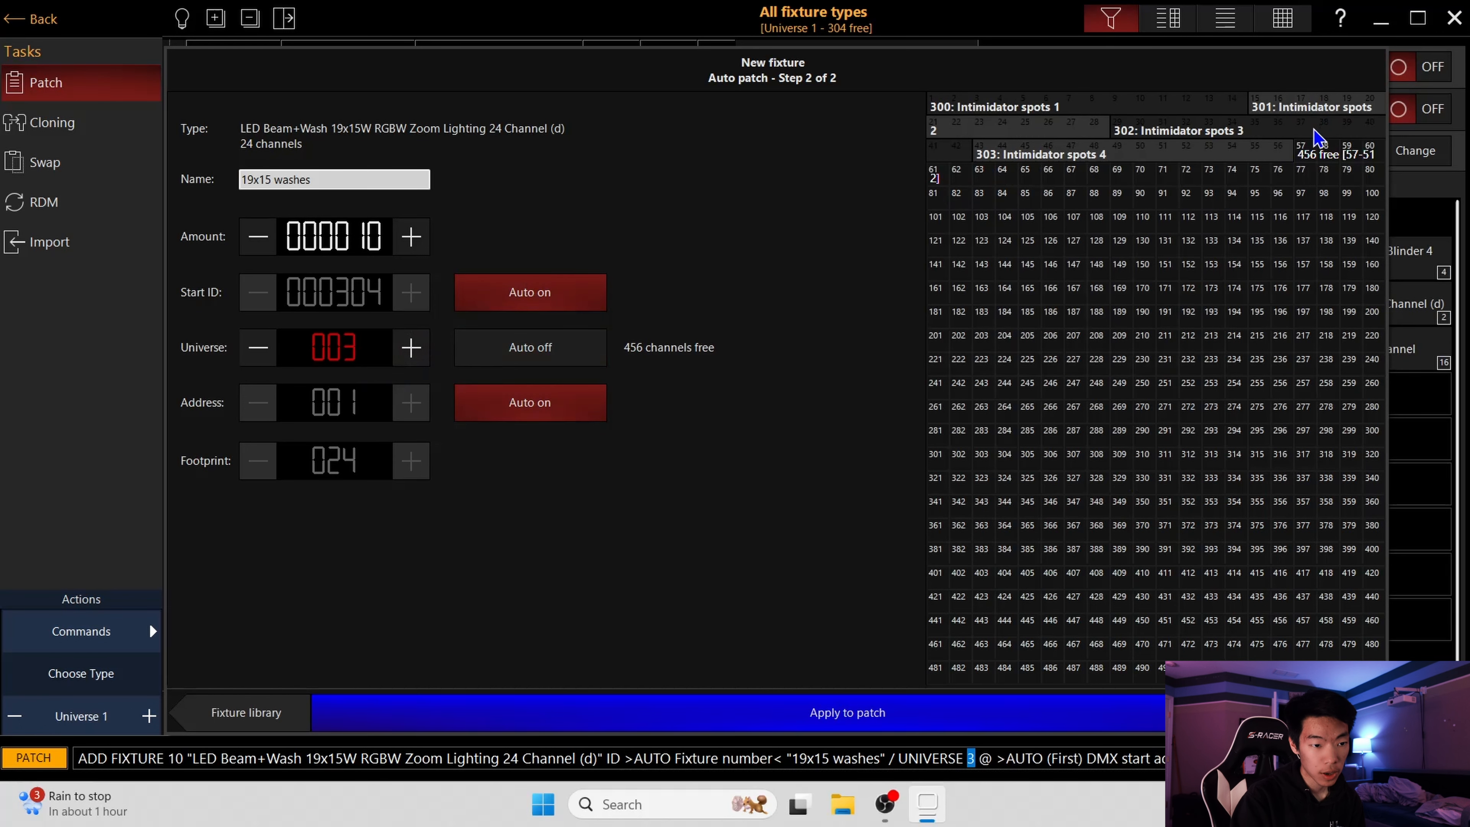
click(1309, 154)
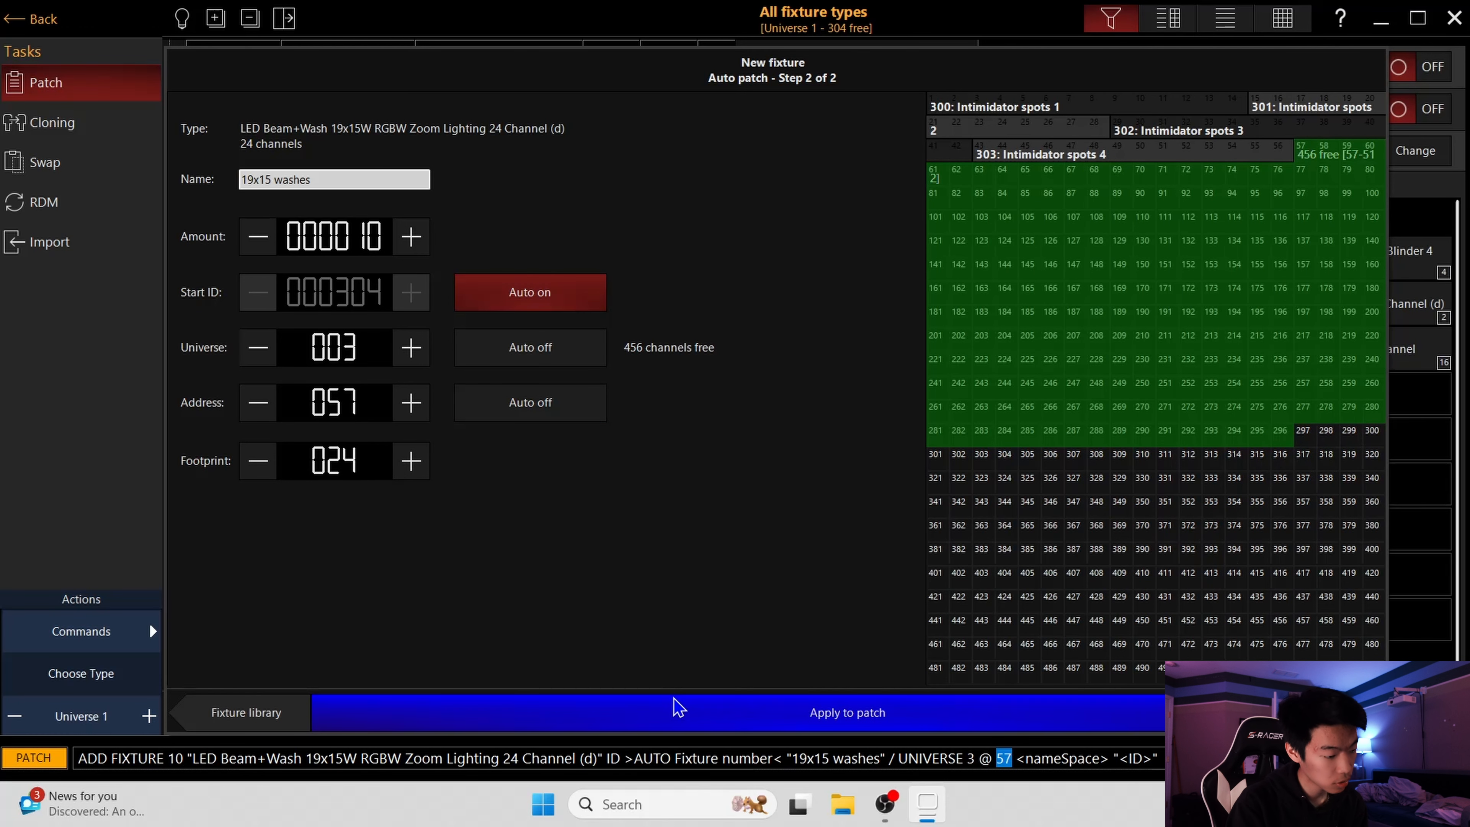
click(683, 716)
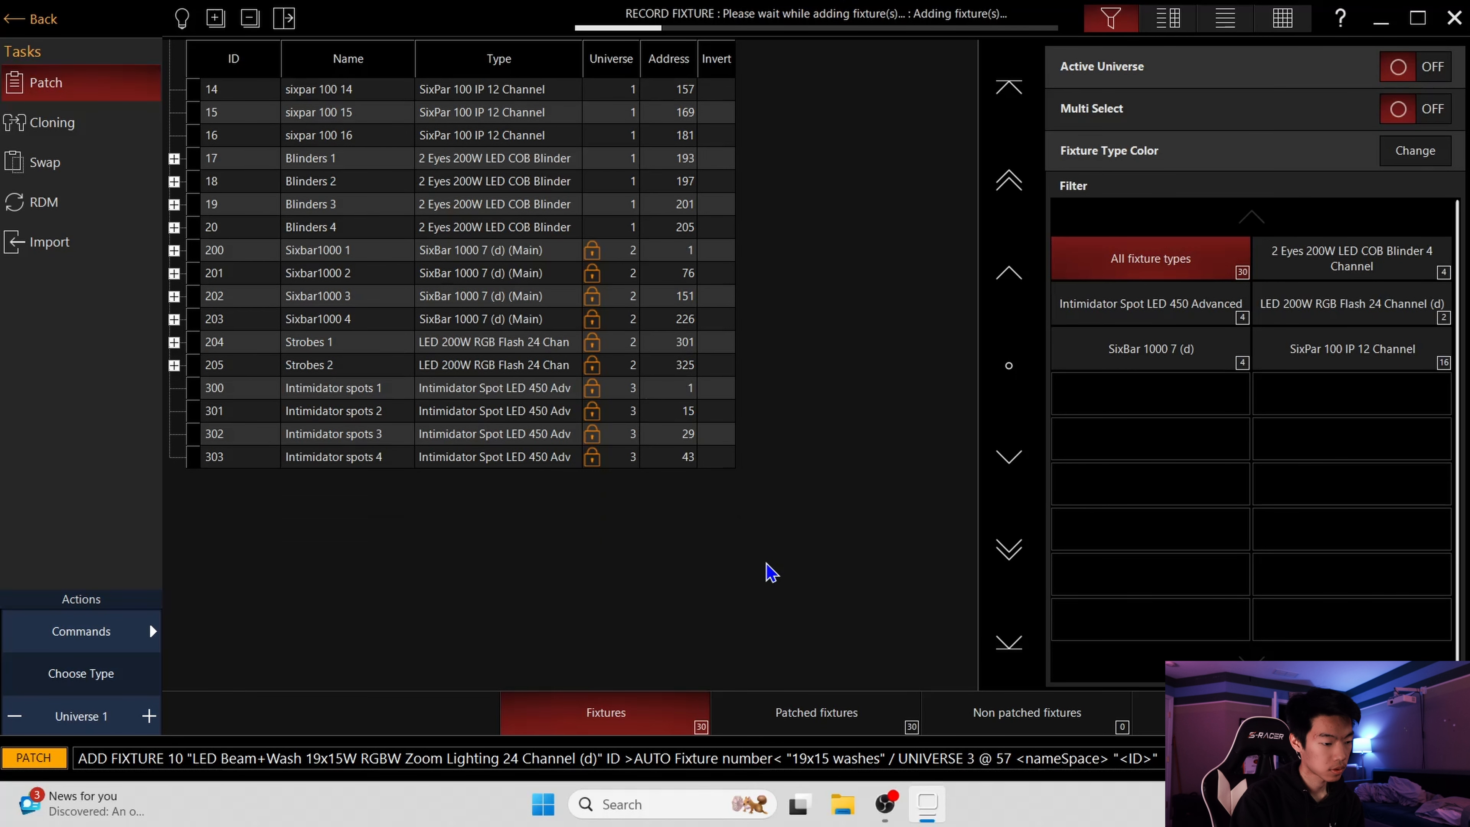
- Review the complete patch list, checking the IDs, names, universes and addresses of all fixtures
scroll(769, 572, up, 6)
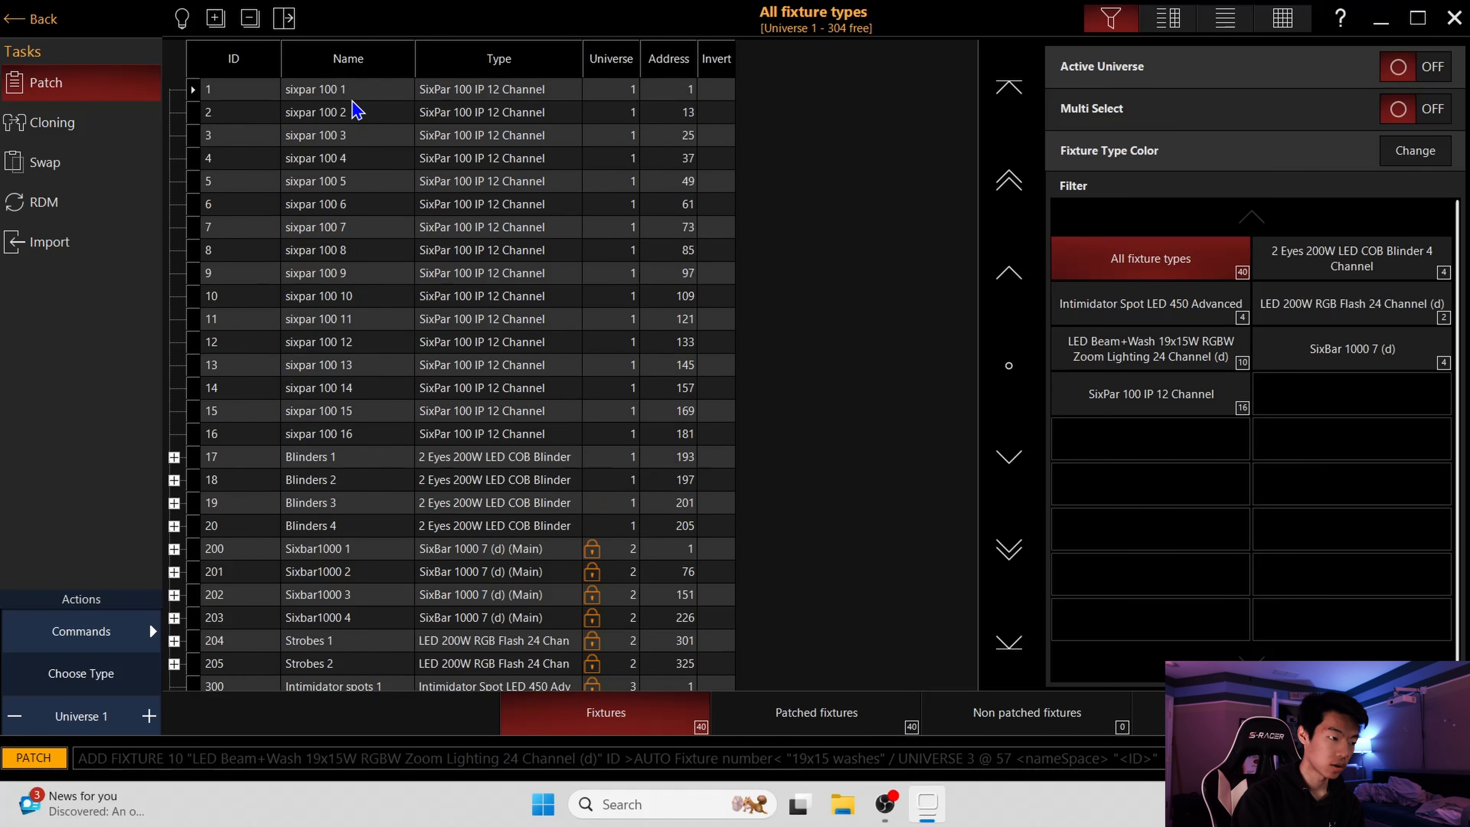
scroll(377, 394, down, 2)
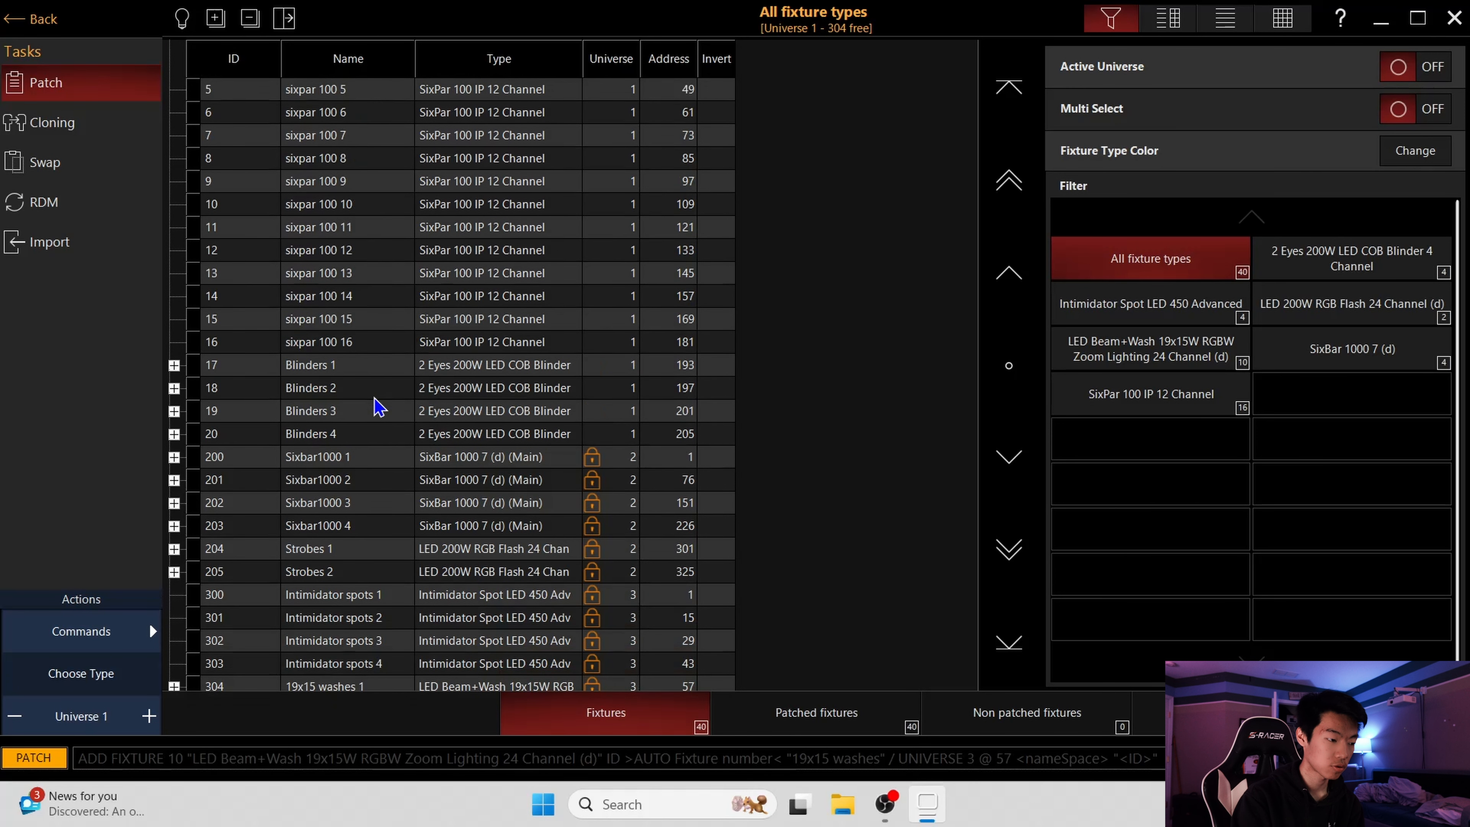
scroll(347, 435, down, 3)
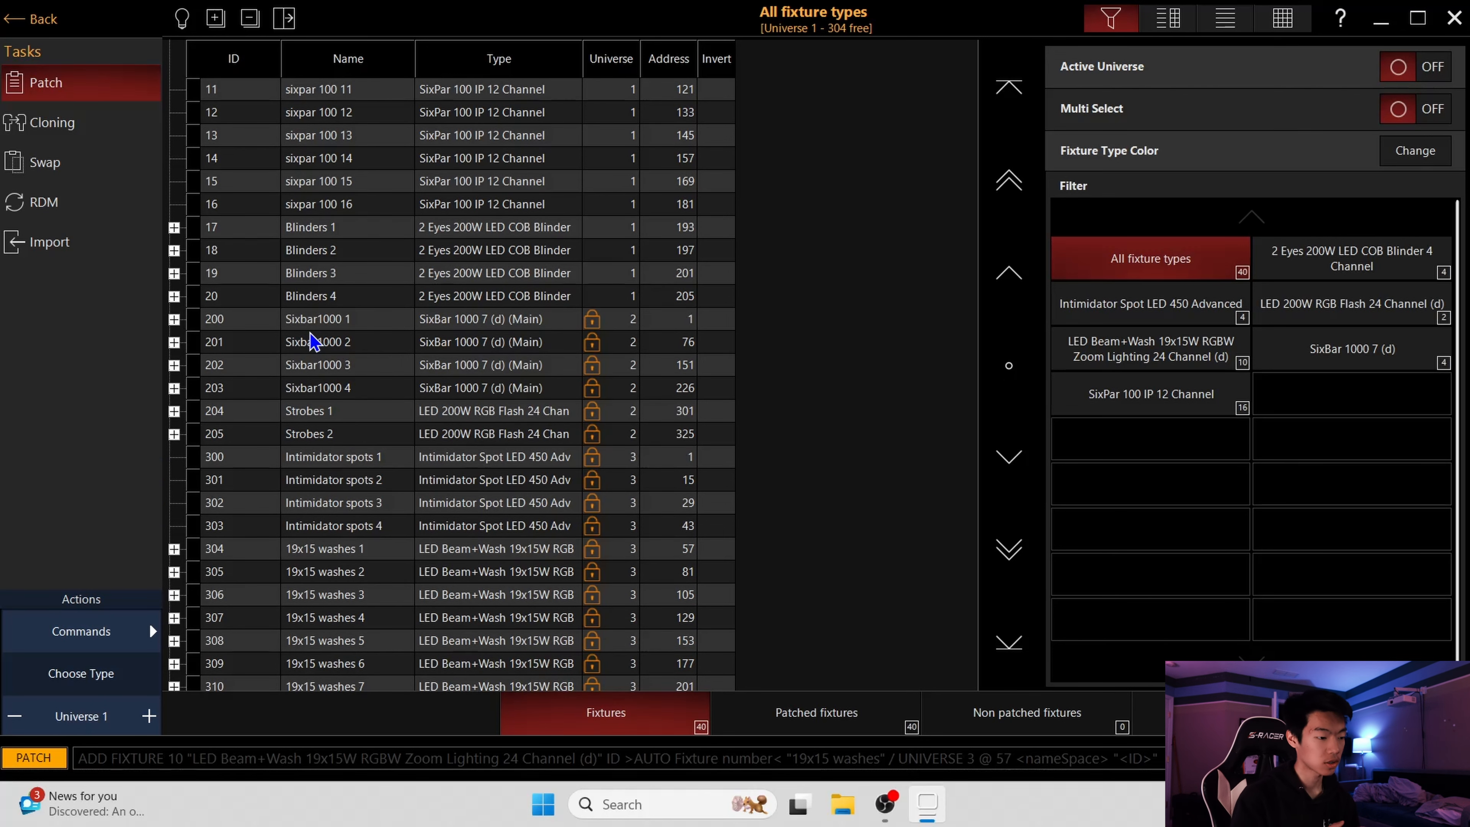
scroll(312, 342, down, 3)
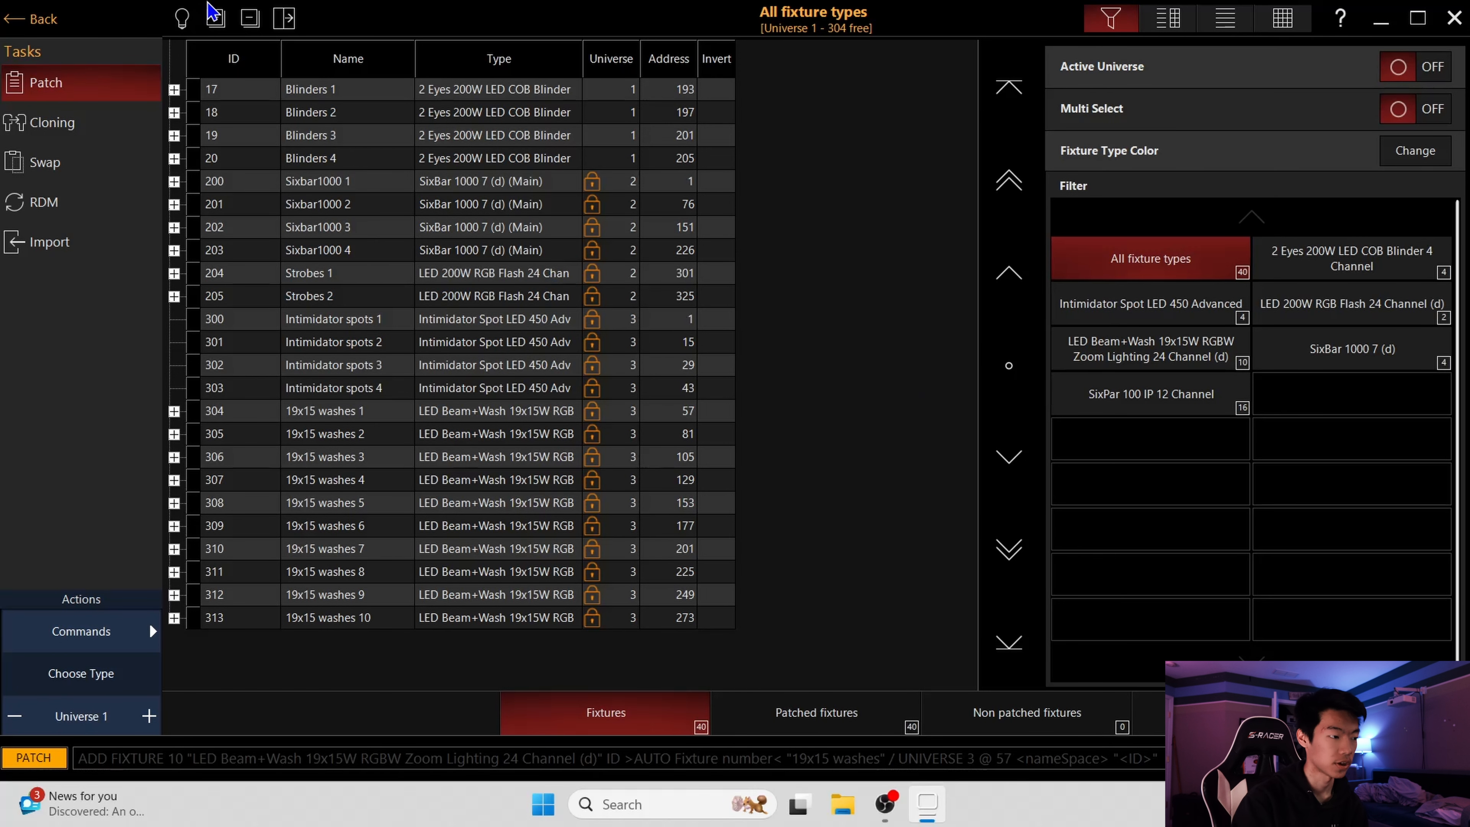
scroll(612, 309, up, 5)
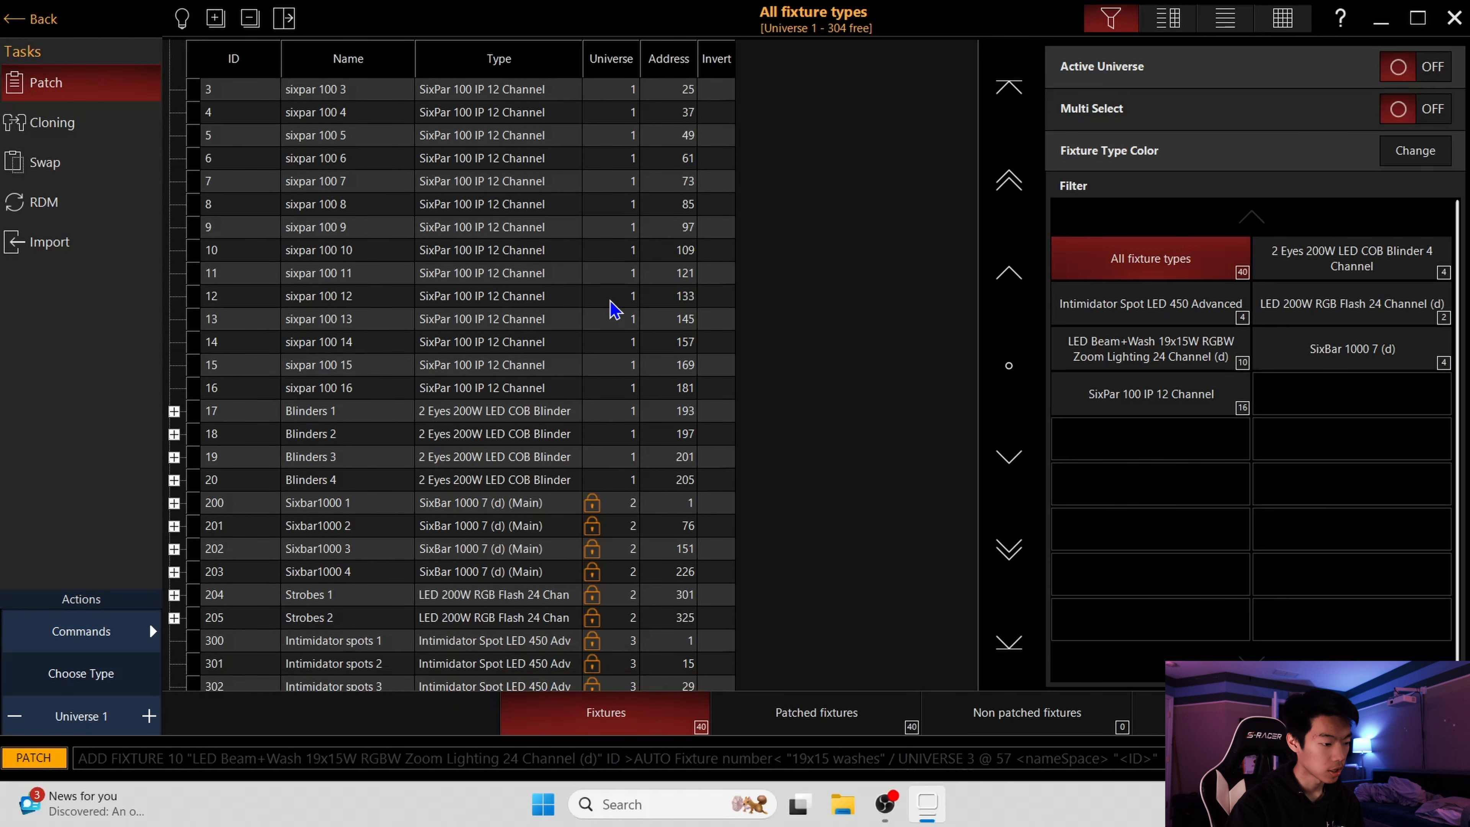
scroll(612, 309, down, 6)
scroll(611, 302, up, 6)
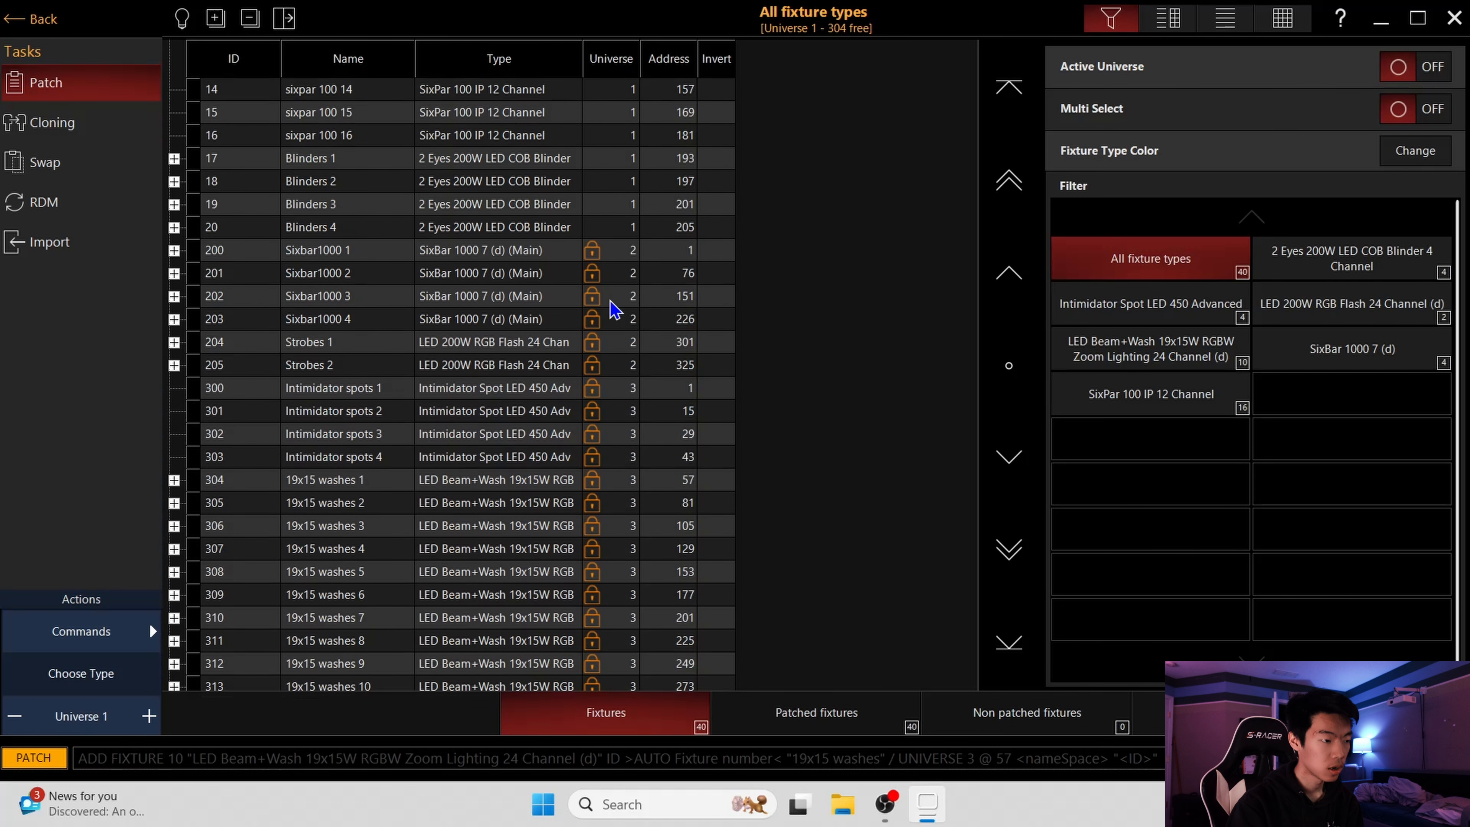